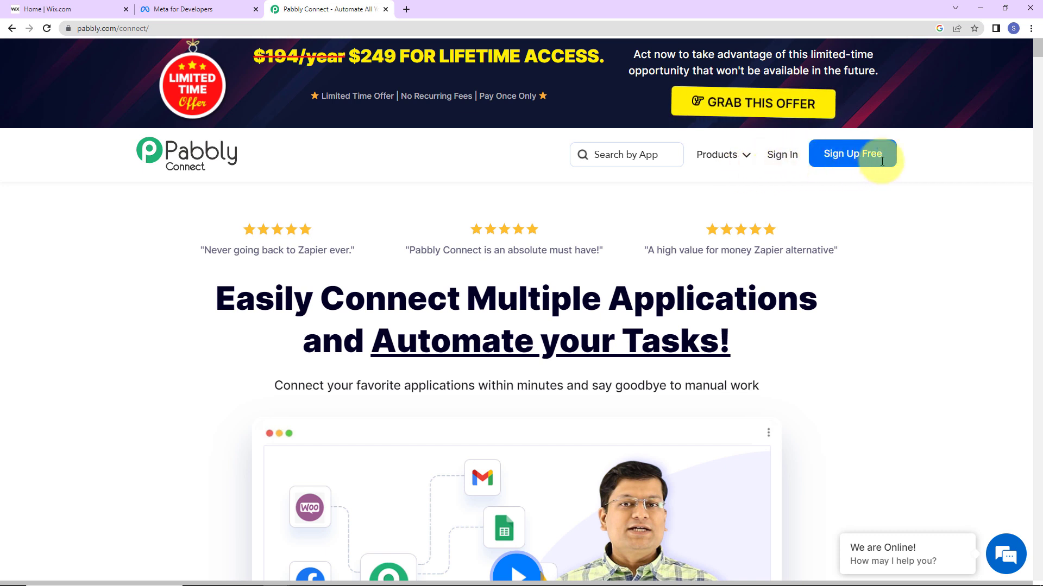
# Sign in, open Pabbly Connect and create the workflow 'Create Contact in Wix from New Facebook Lead Ads'.
pyautogui.click(781, 162)
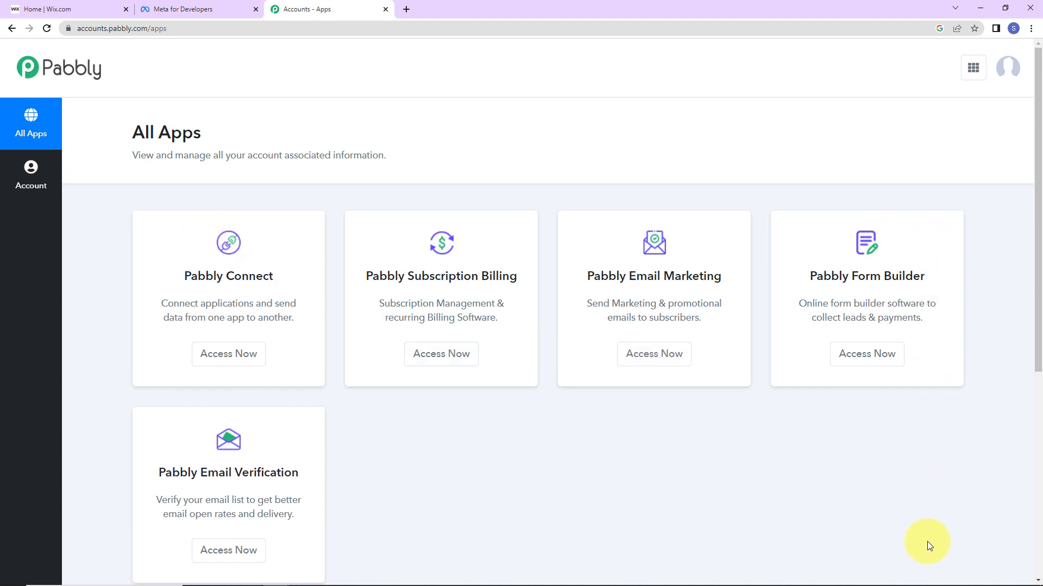
pyautogui.click(241, 363)
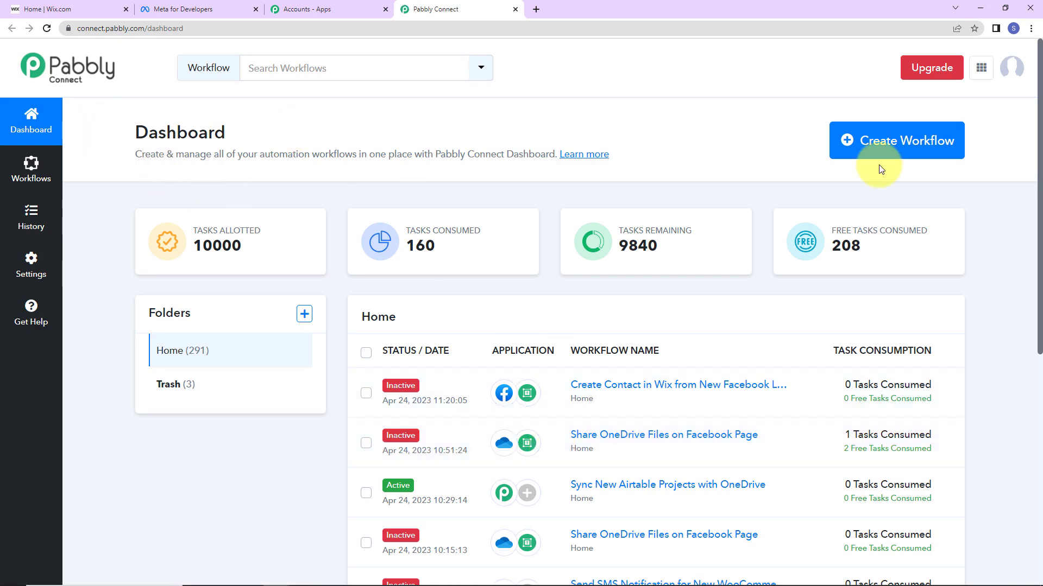
pyautogui.click(884, 142)
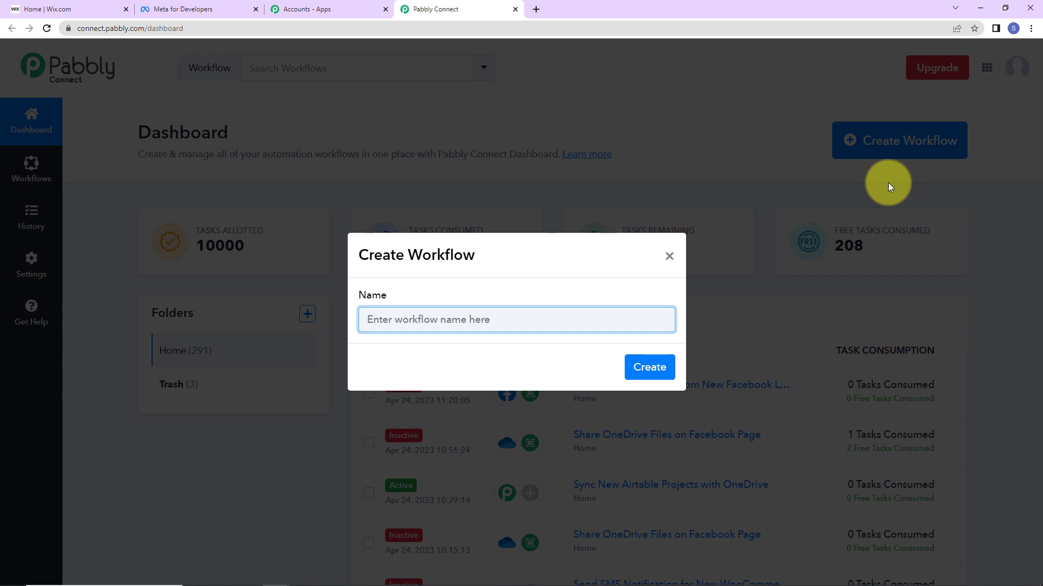
pyautogui.write('Create Contact in Wix from New Facebook Lead Ads')
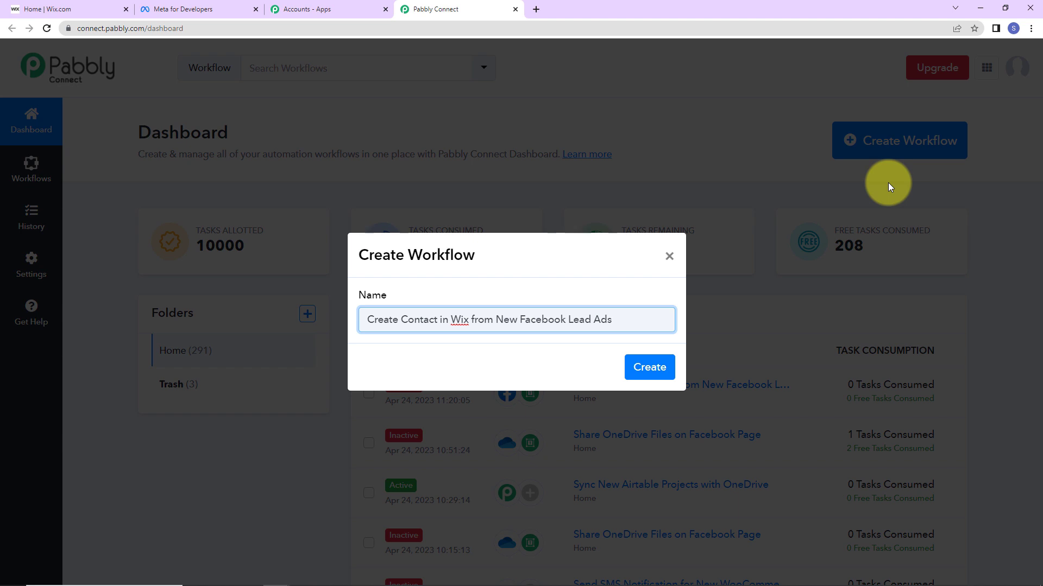
pyautogui.click(649, 366)
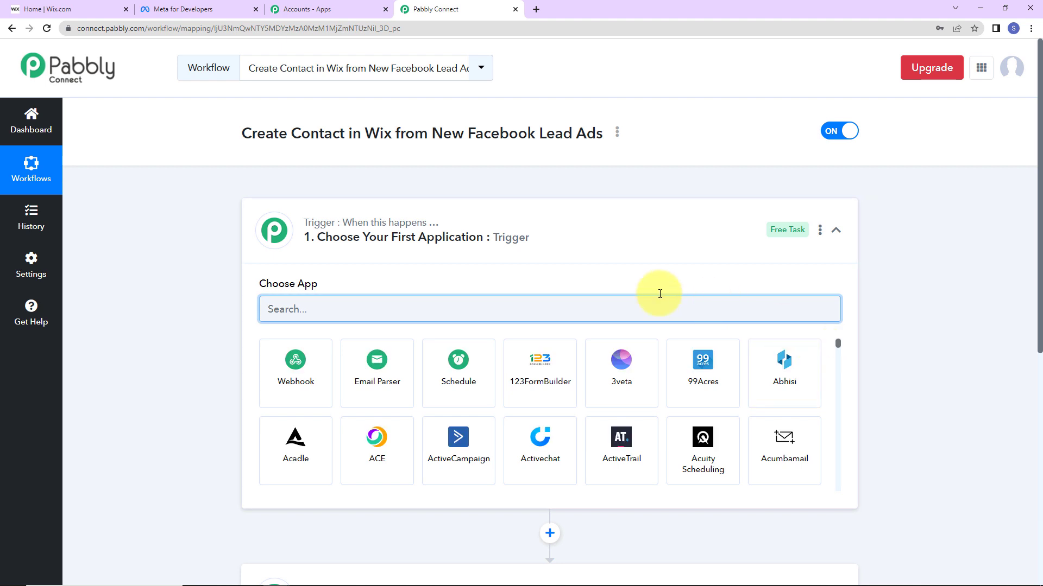
pyautogui.scroll(-2, 507, 237)
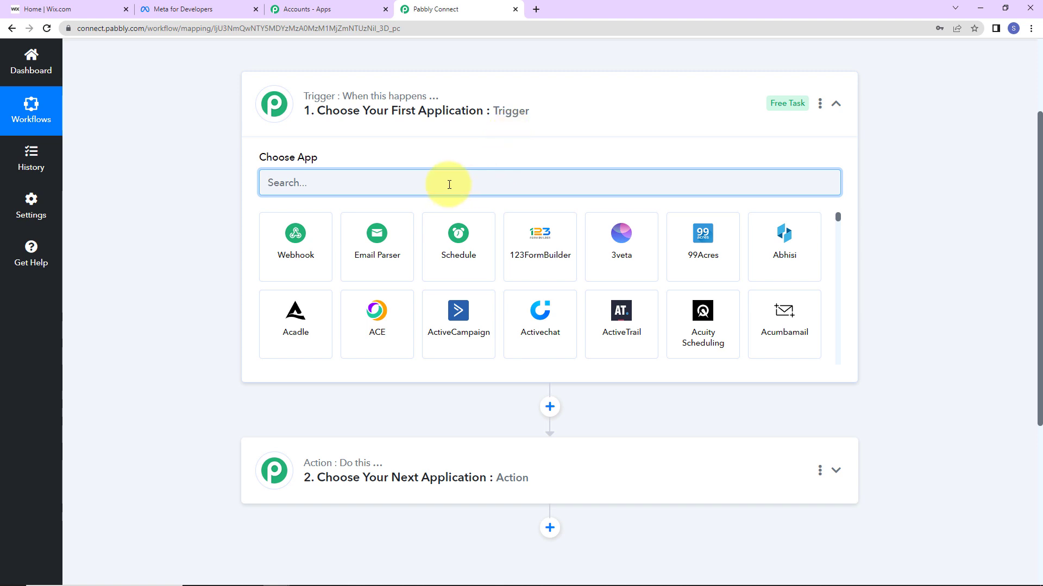
# Make Facebook Lead Ads with the New Lead (Instant) event the workflow trigger and start connecting an account.
pyautogui.write('faceb')
pyautogui.click(470, 255)
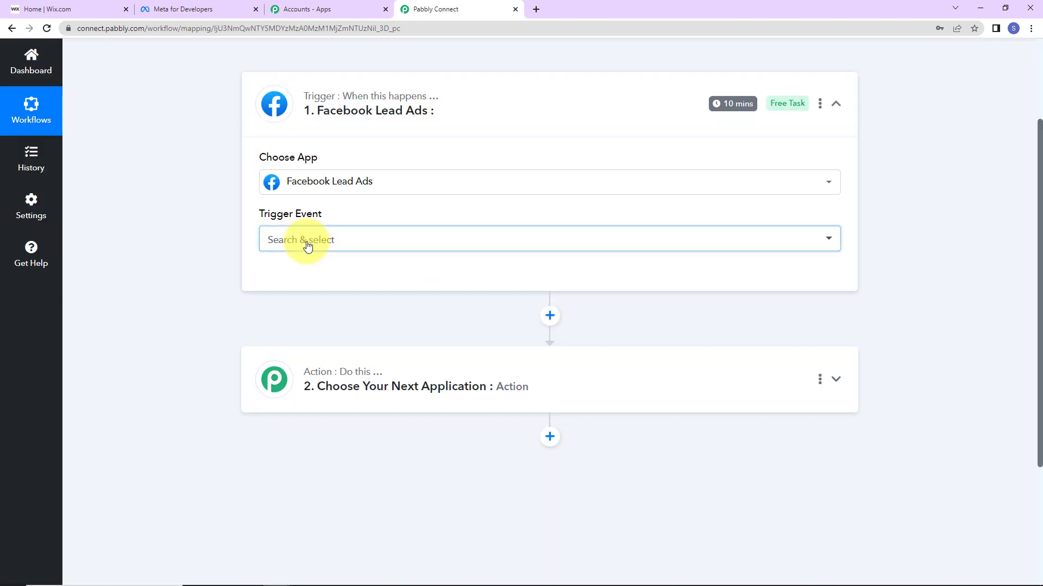
pyautogui.click(308, 246)
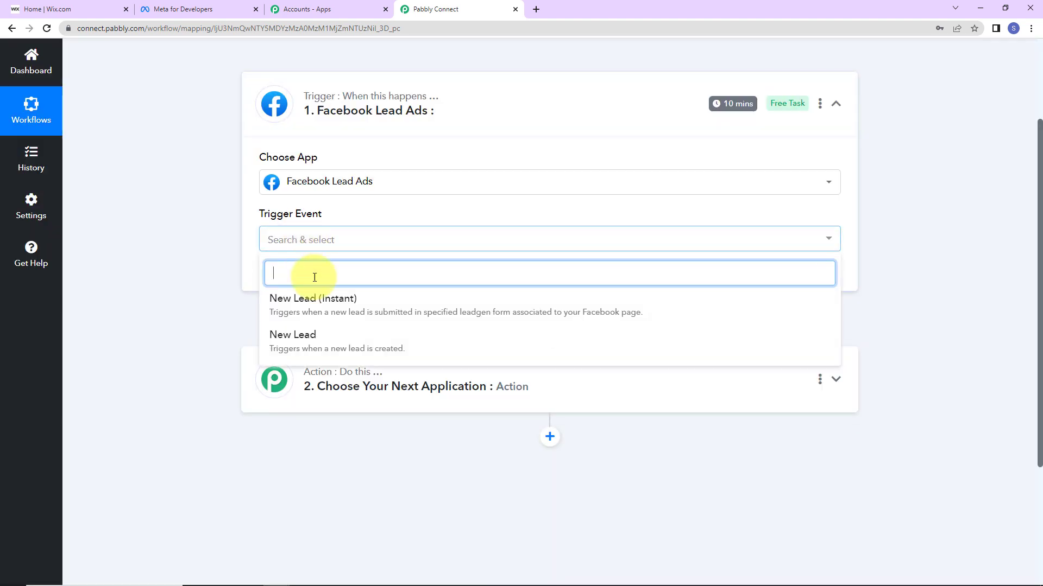
pyautogui.click(316, 308)
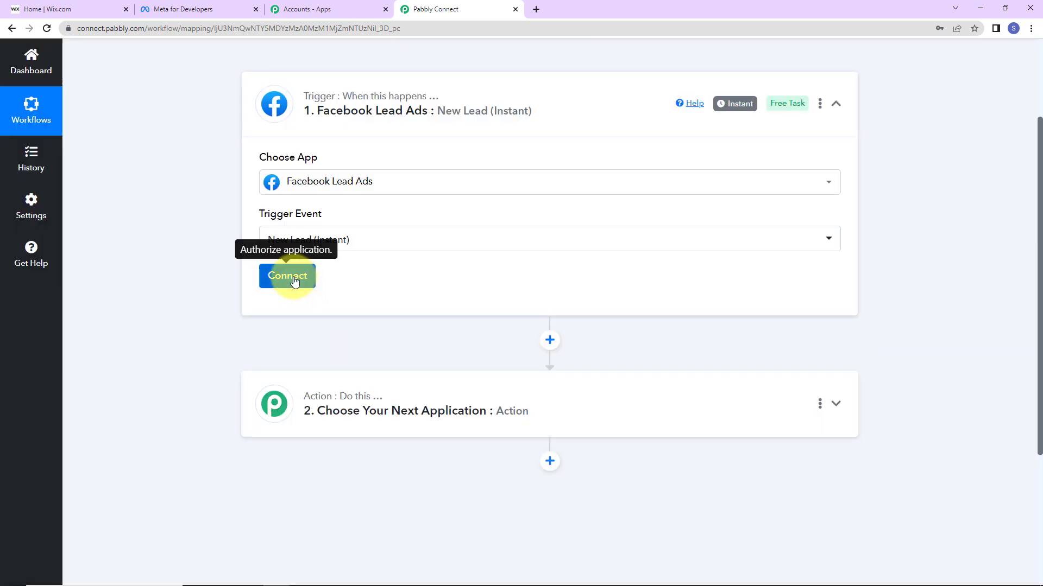
pyautogui.click(294, 281)
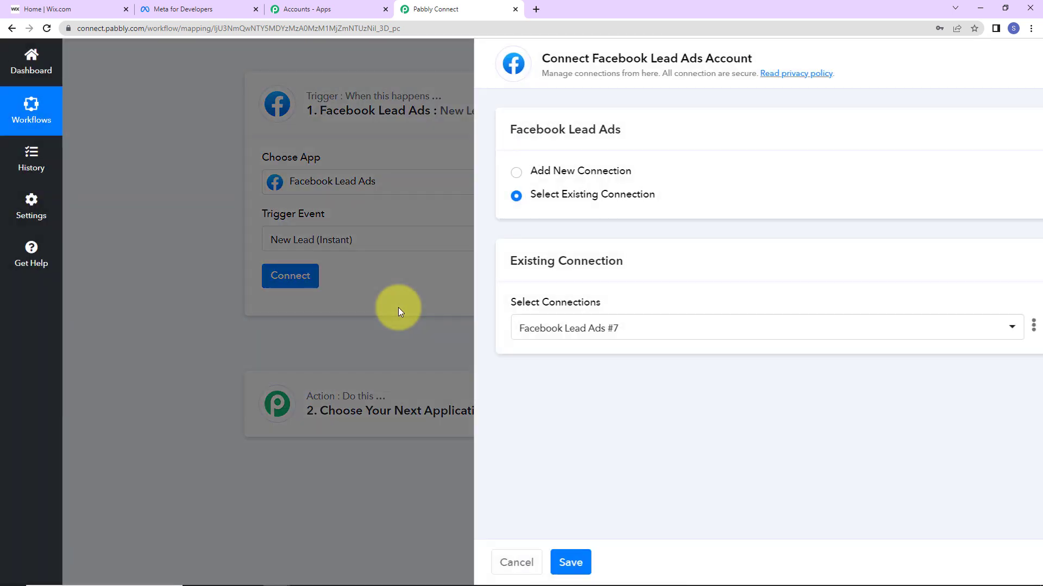
# Authorize a new Facebook Lead Ads connection using the XYZ Life Insurance page.
pyautogui.moveTo(557, 64); pyautogui.dragTo(721, 58)
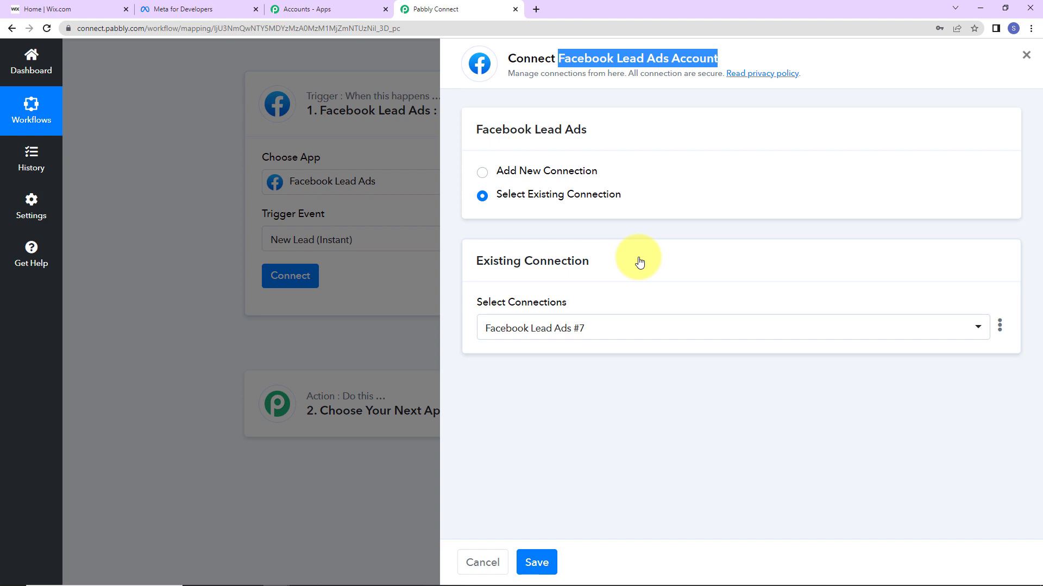
pyautogui.click(481, 173)
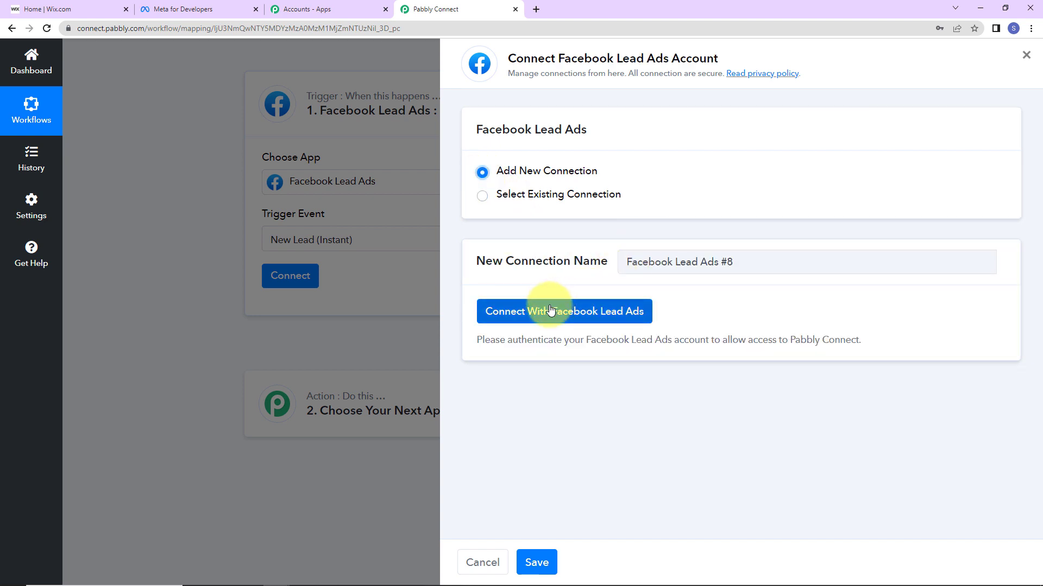
pyautogui.click(550, 310)
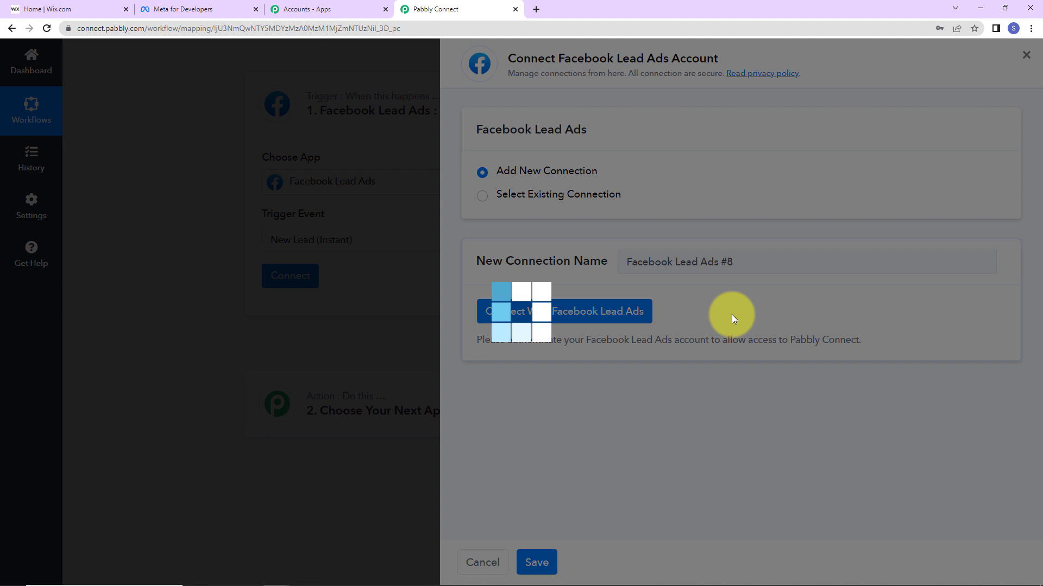
pyautogui.click(520, 372)
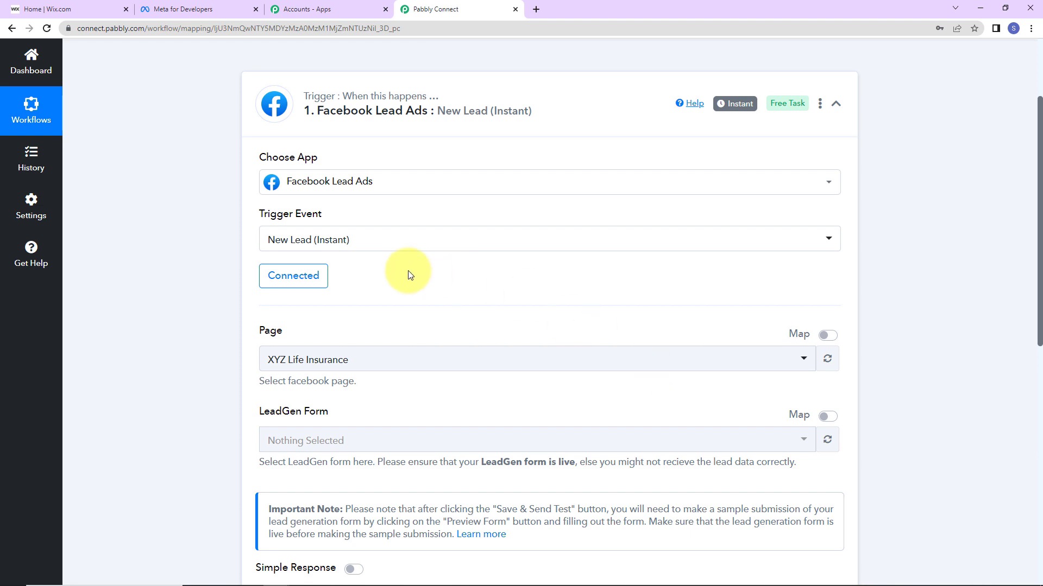
pyautogui.scroll(-2, 408, 271)
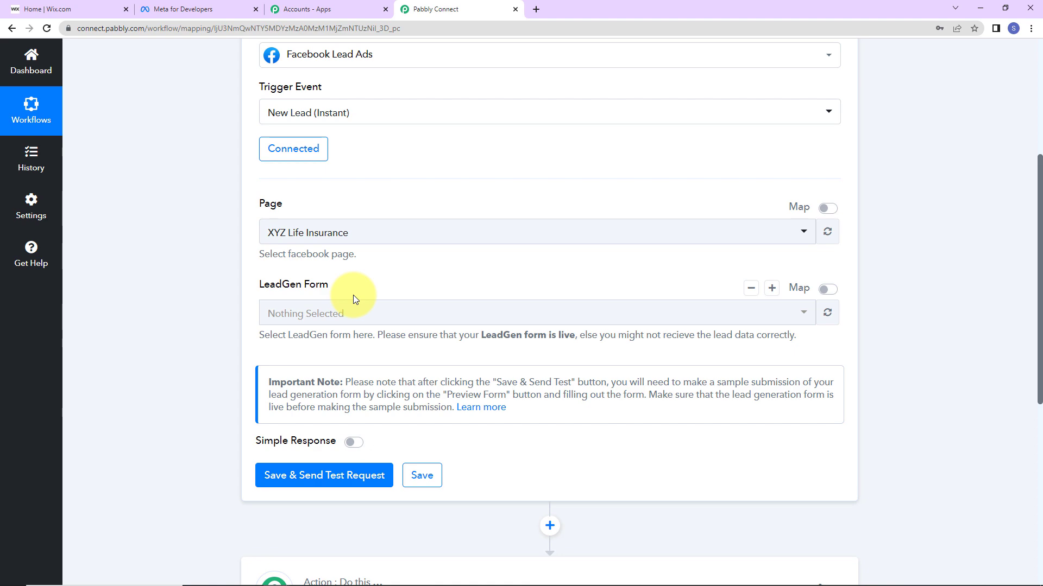
pyautogui.click(185, 9)
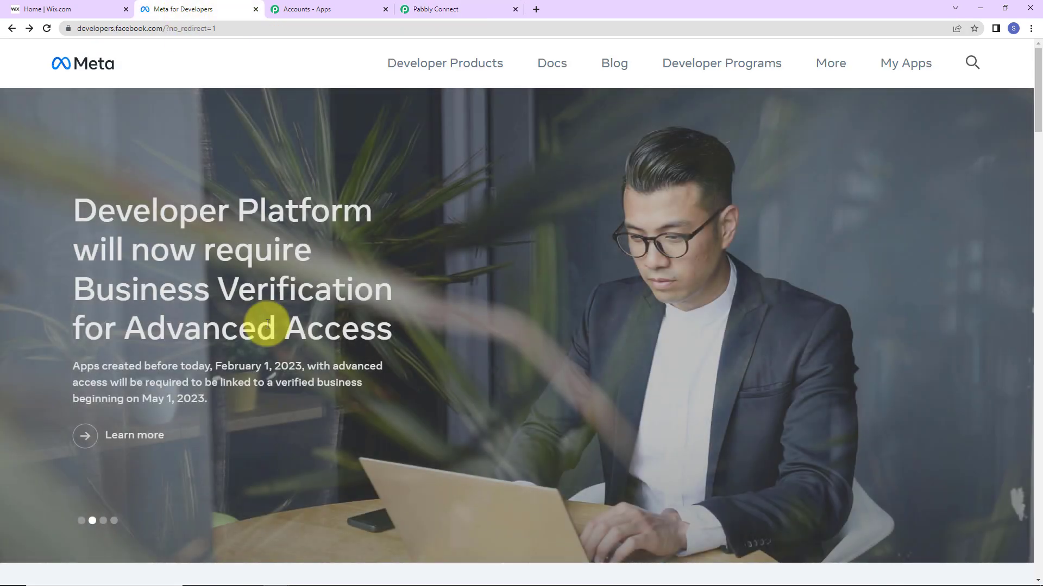
# Open the Lead Ads testing tool from the Meta for Developers tools page.
pyautogui.click(906, 63)
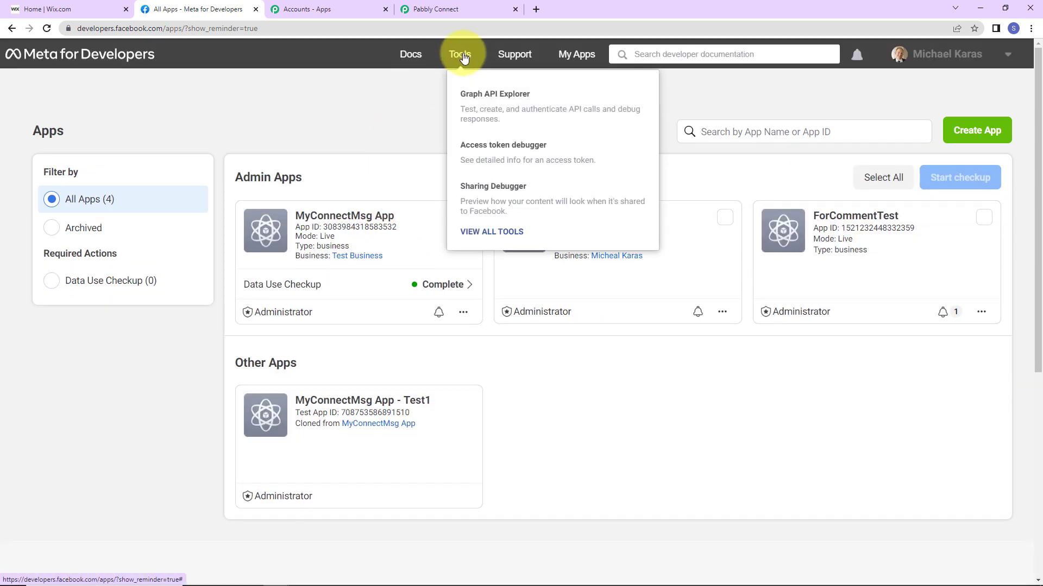
pyautogui.click(462, 58)
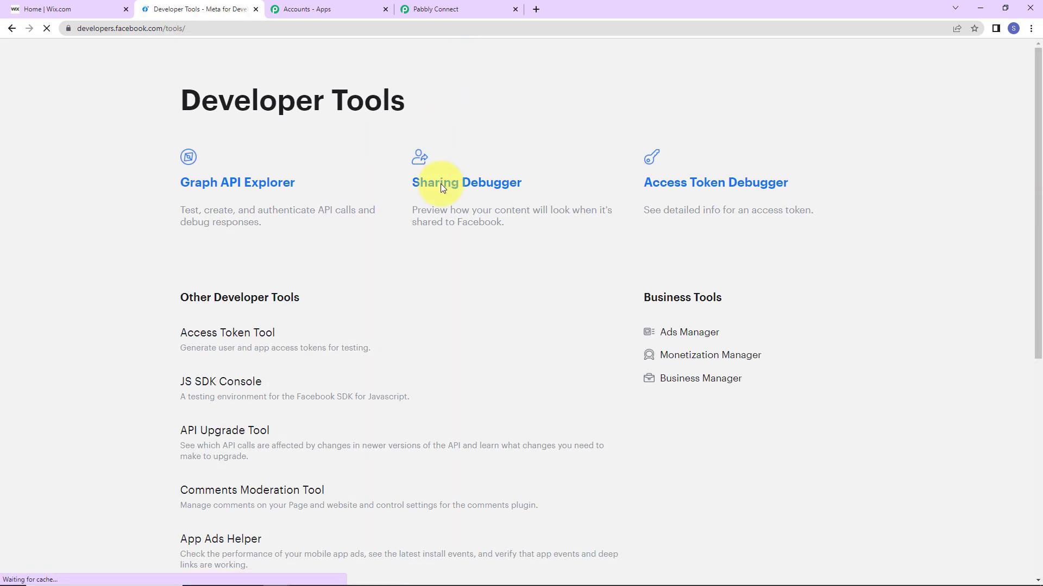
pyautogui.scroll(-2, 374, 284)
pyautogui.scroll(-3, 373, 279)
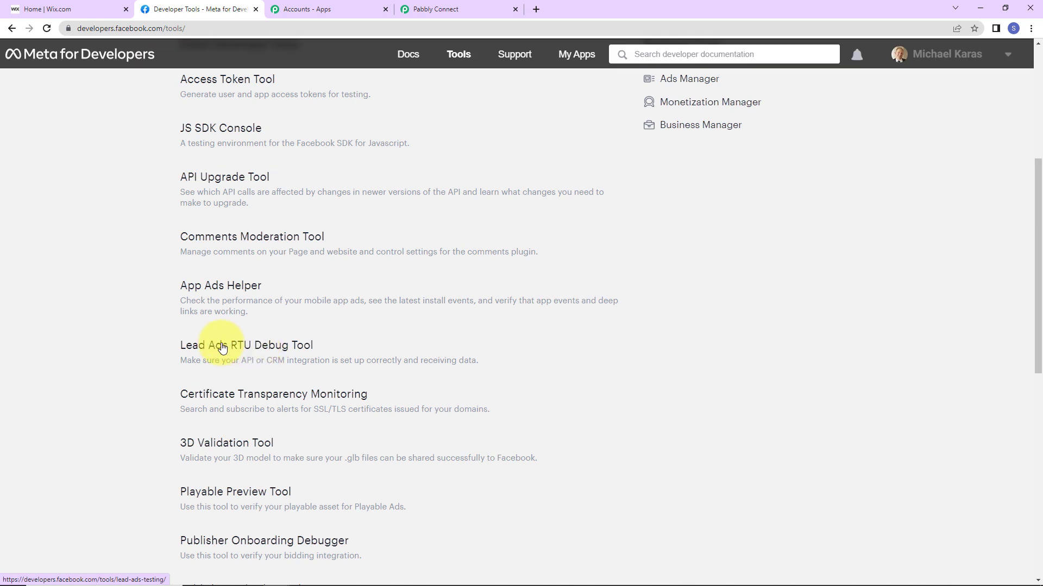
pyautogui.click(266, 350)
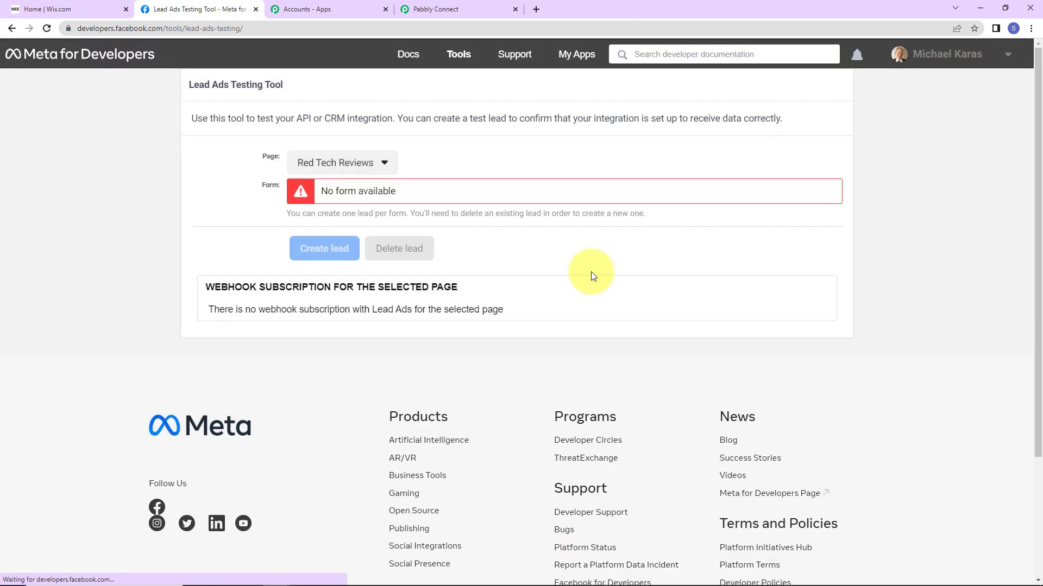
# Select the Pabbly Connect page in the testing tool's page list.
pyautogui.click(385, 165)
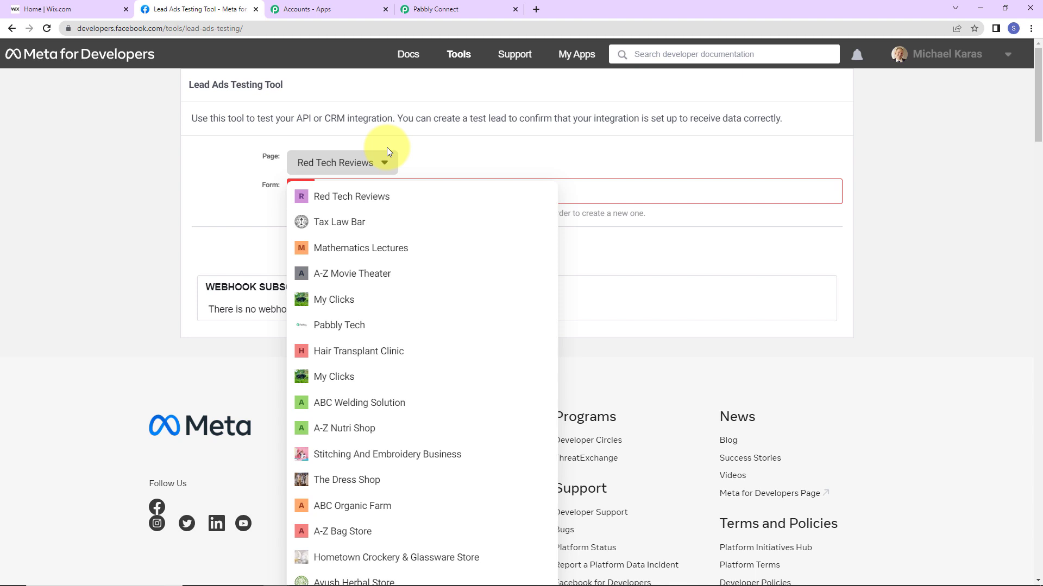
pyautogui.hotkey('ctrl', 'f')
pyautogui.write('pabbly C')
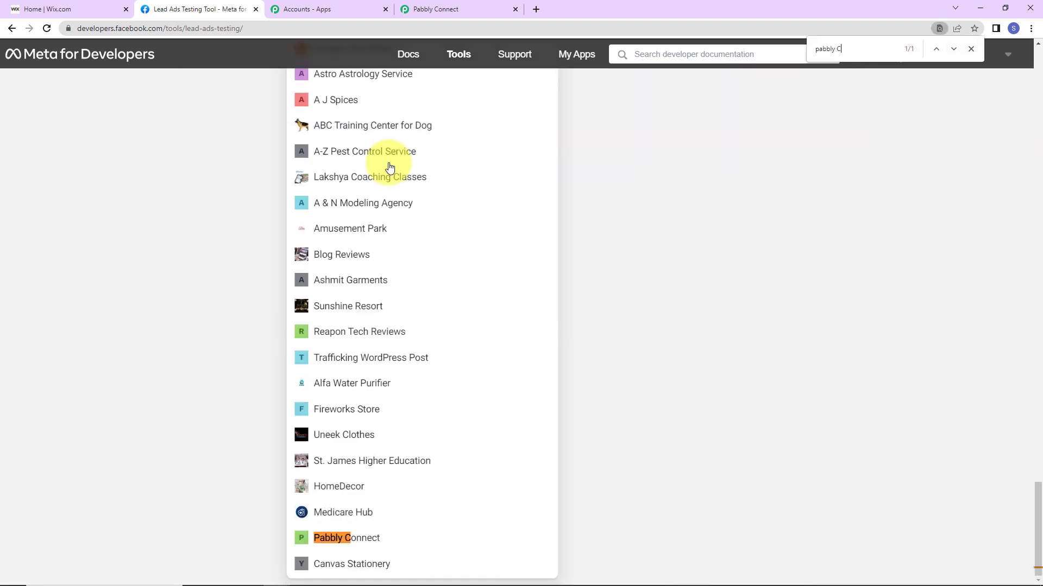
pyautogui.click(379, 537)
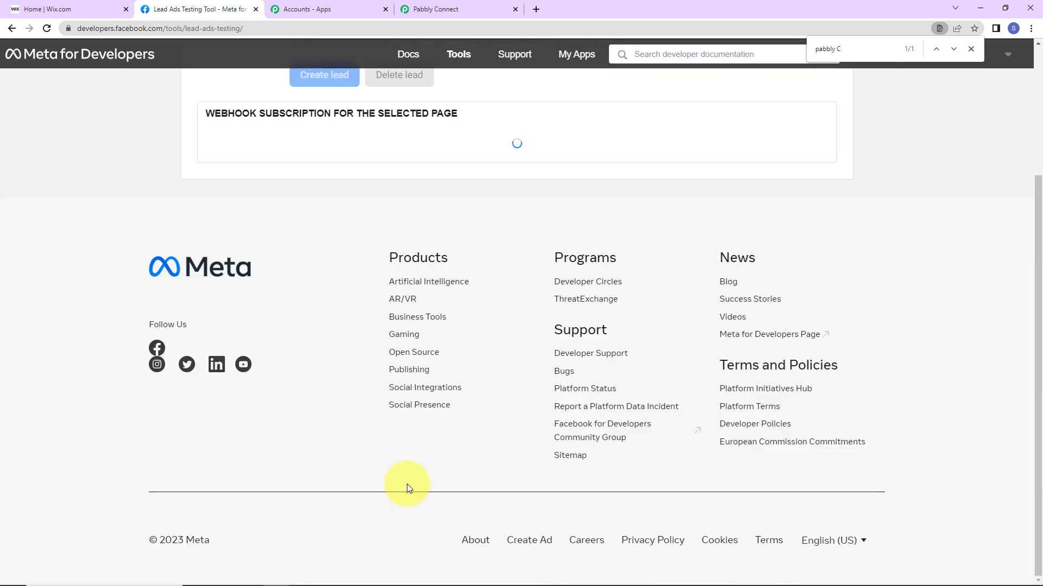
pyautogui.scroll(3, 422, 179)
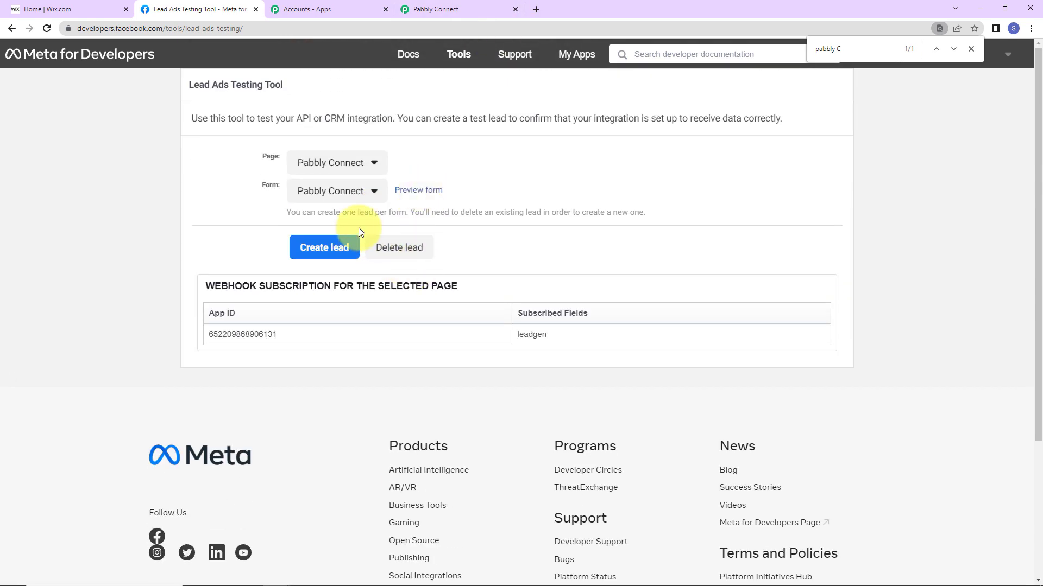
# Preview the Pabbly Connect Integration lead form with its name, email, gender and phone fields.
pyautogui.click(418, 192)
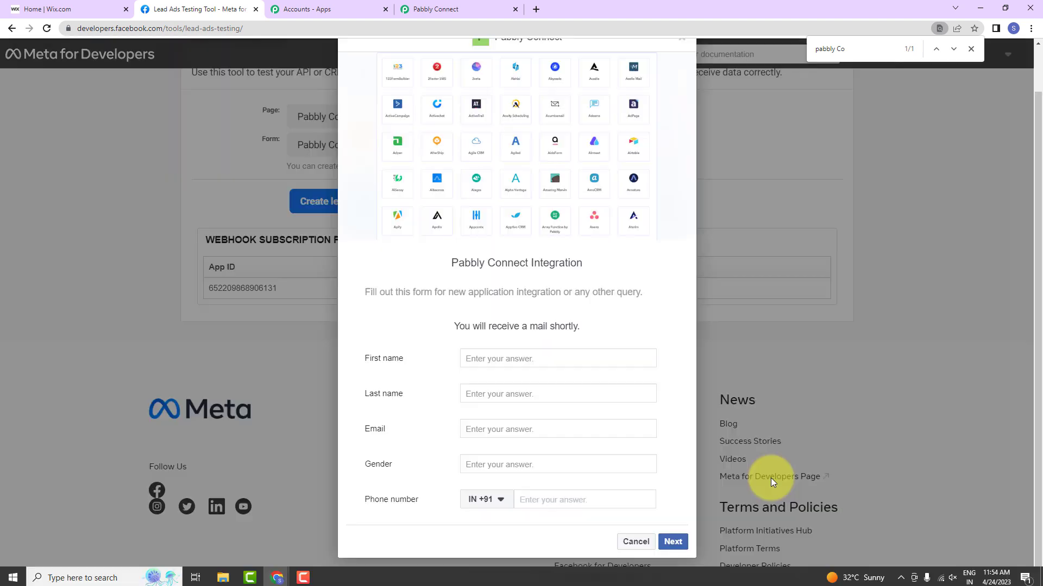
pyautogui.scroll(-1, 770, 478)
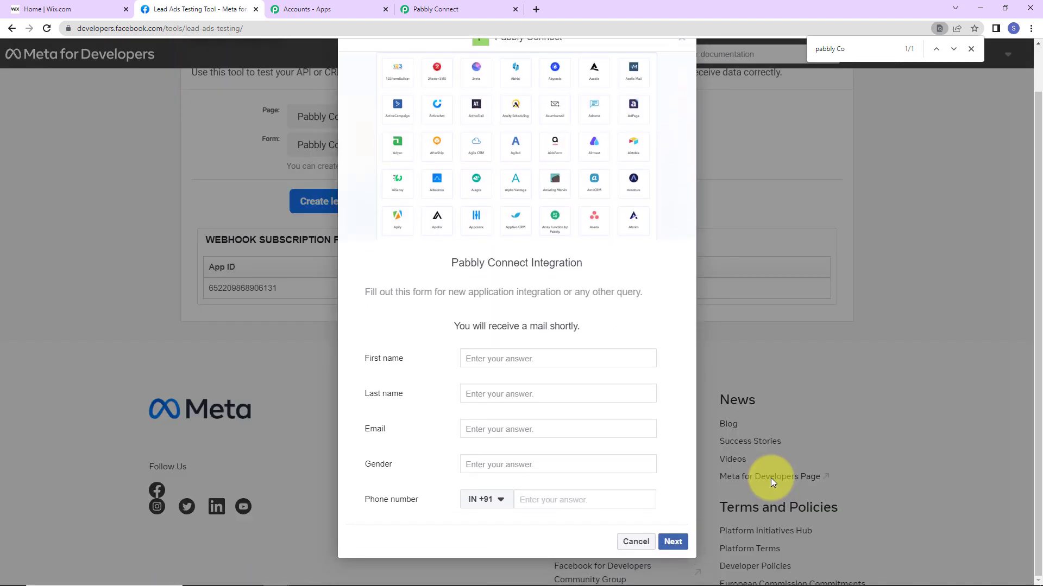
pyautogui.click(461, 10)
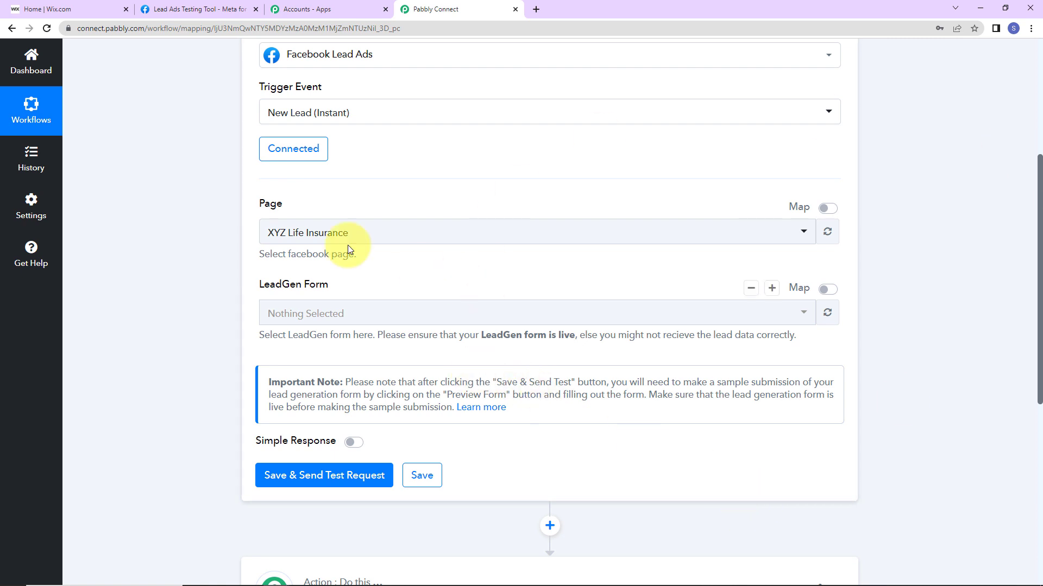
# Set the trigger's page to Pabbly Connect, then save and send a test request.
pyautogui.click(374, 232)
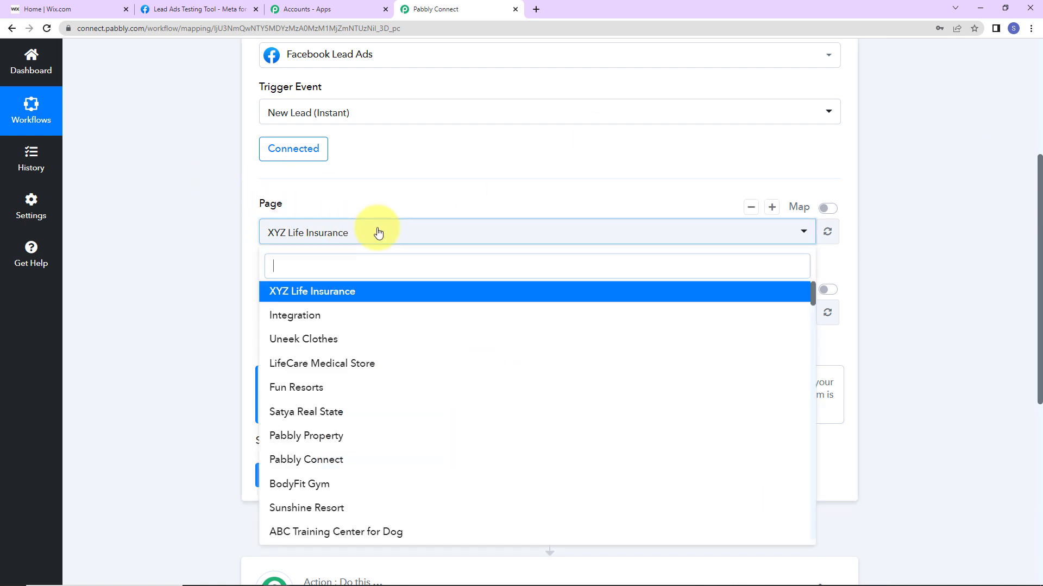
pyautogui.write('Pabbl')
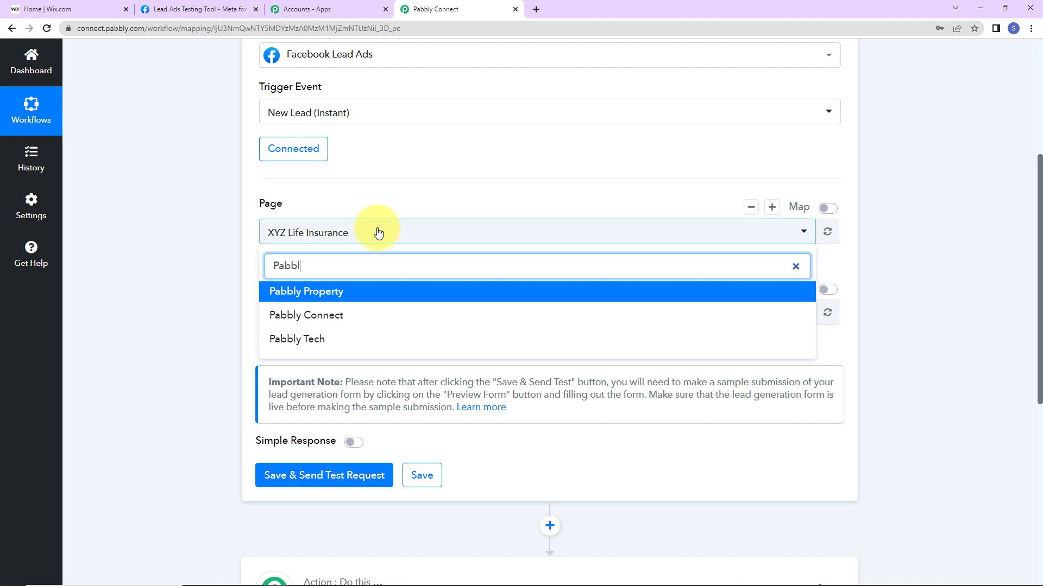
pyautogui.click(344, 315)
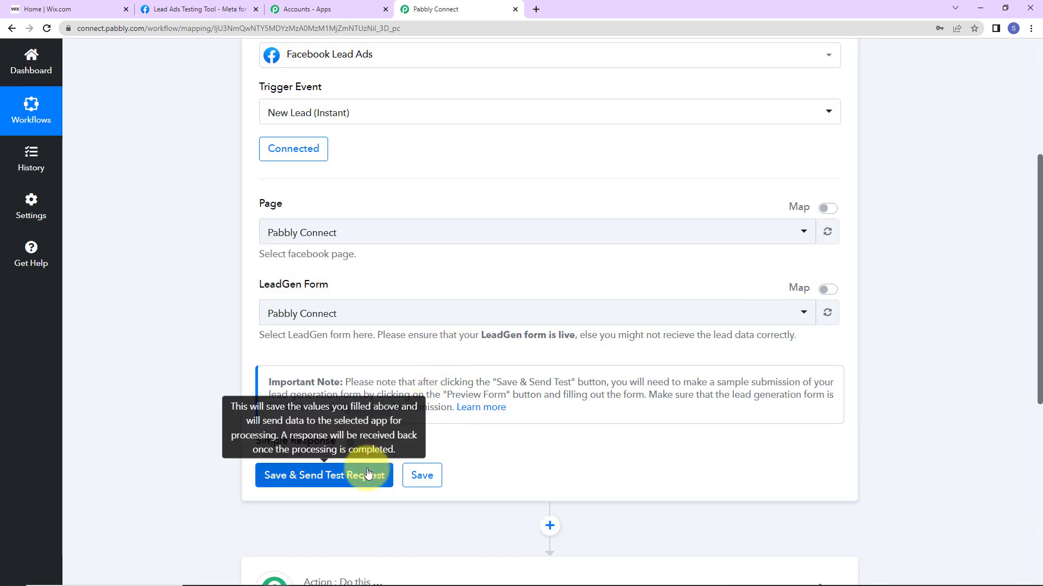
pyautogui.click(381, 476)
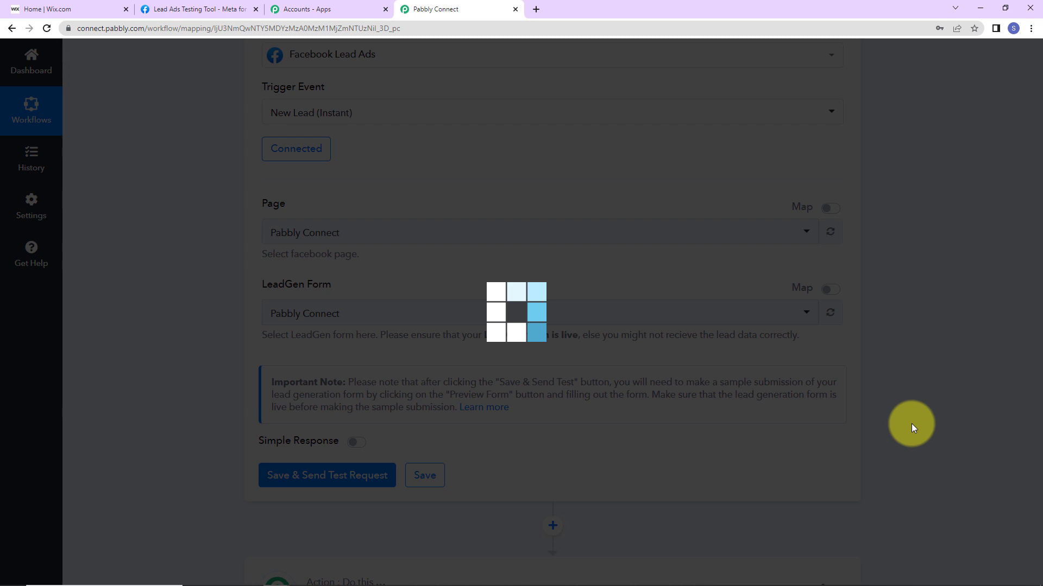
pyautogui.scroll(-2, 894, 404)
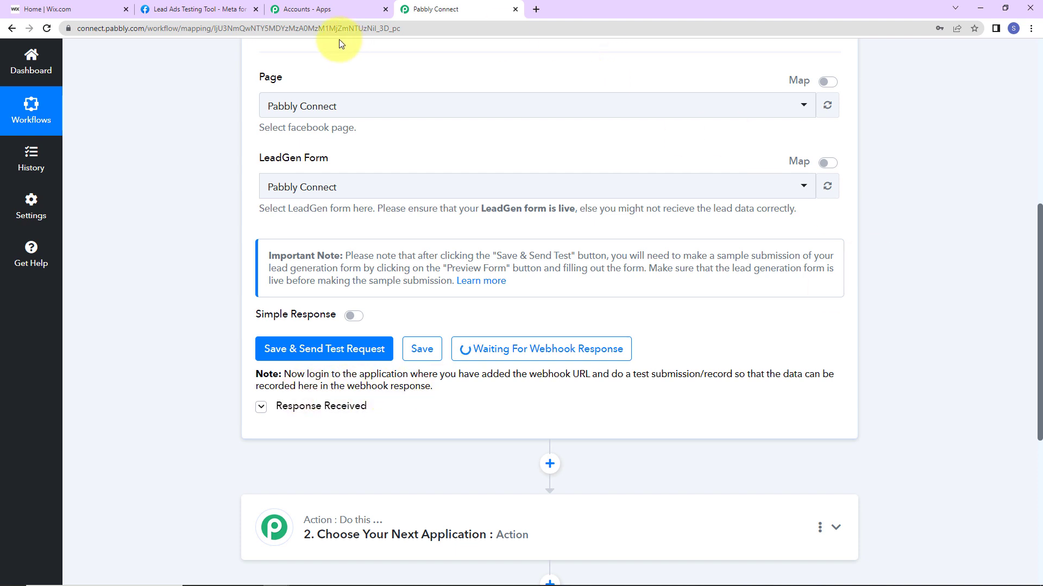
pyautogui.click(207, 9)
# Fill the test lead: first name New, last name U, a sample e-mail, gender Male, a sample phone number.
pyautogui.click(536, 356)
pyautogui.write('New')
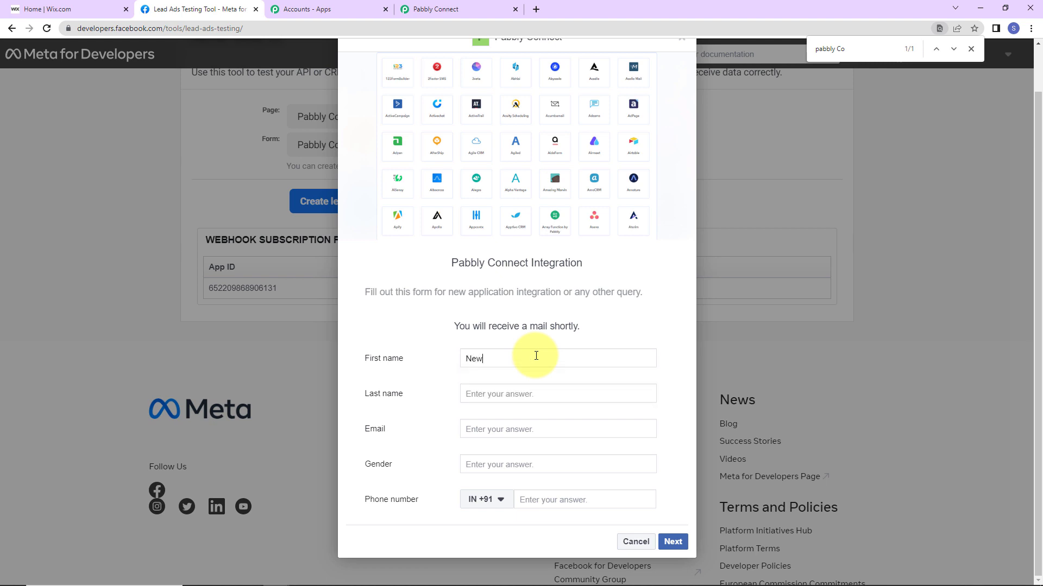
pyautogui.press('Tab')
pyautogui.write('U')
pyautogui.press('Tab')
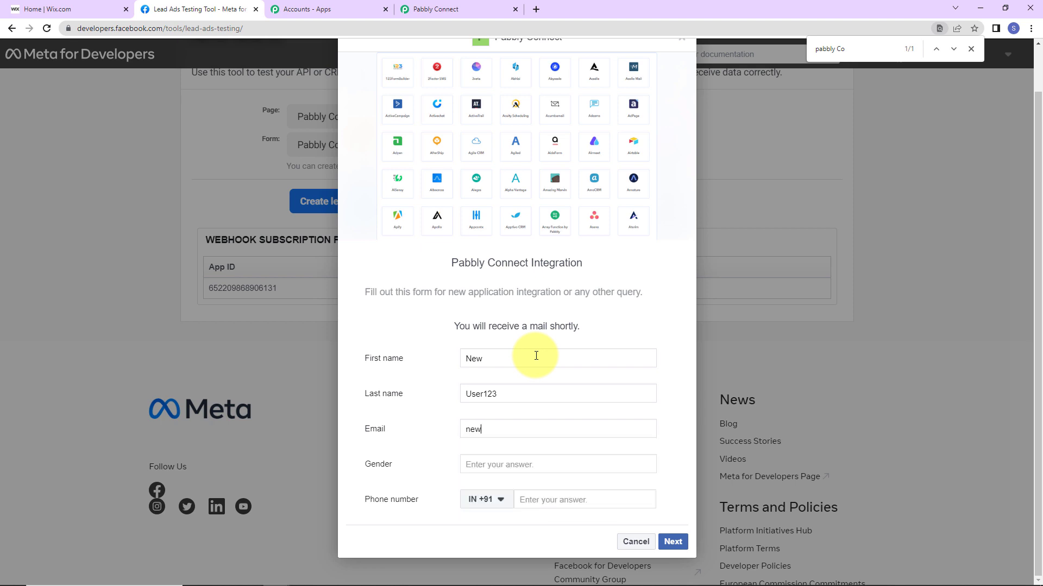
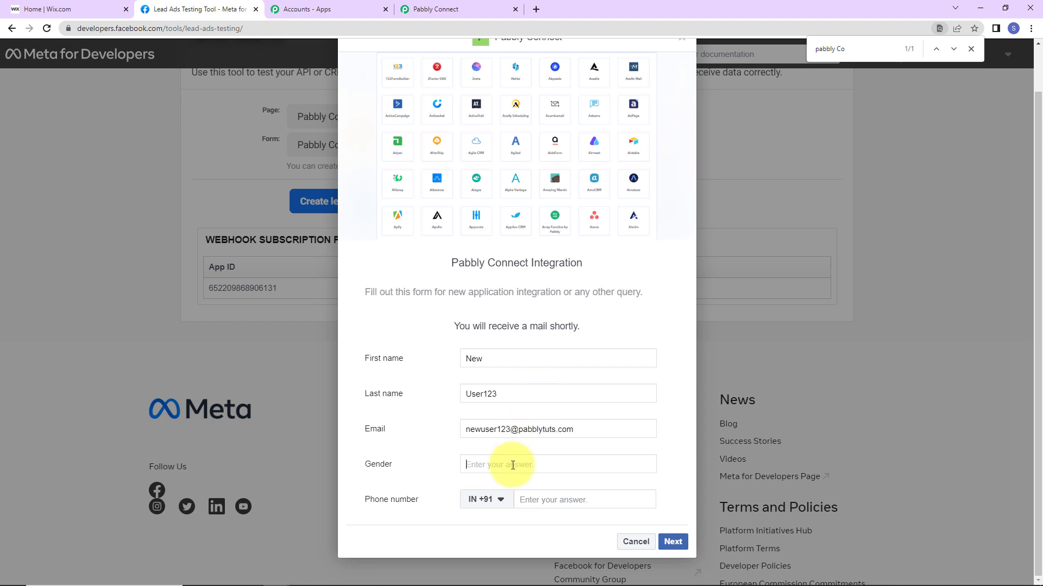
pyautogui.write('Male')
pyautogui.click(505, 489)
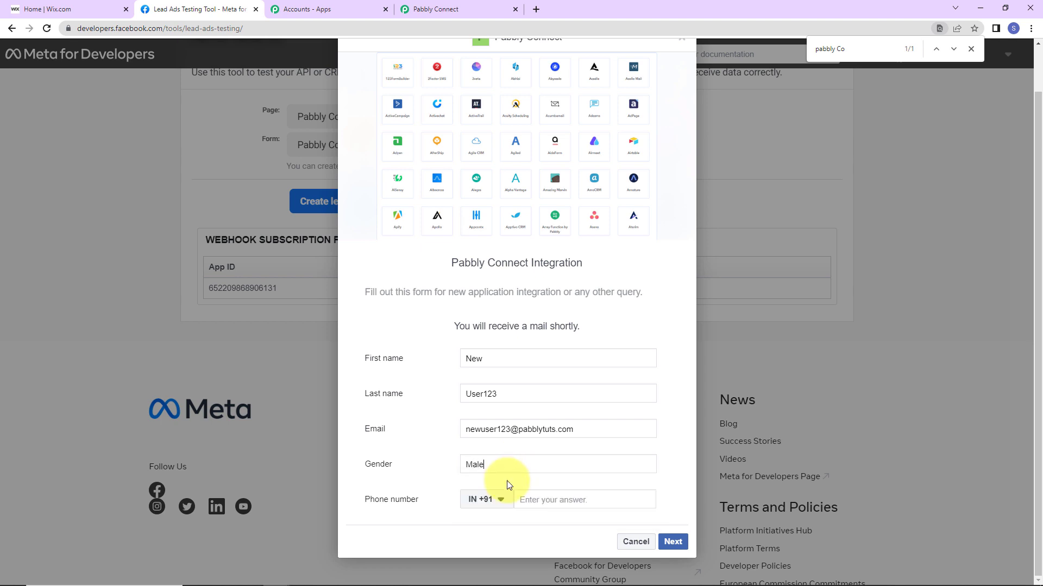
pyautogui.click(547, 500)
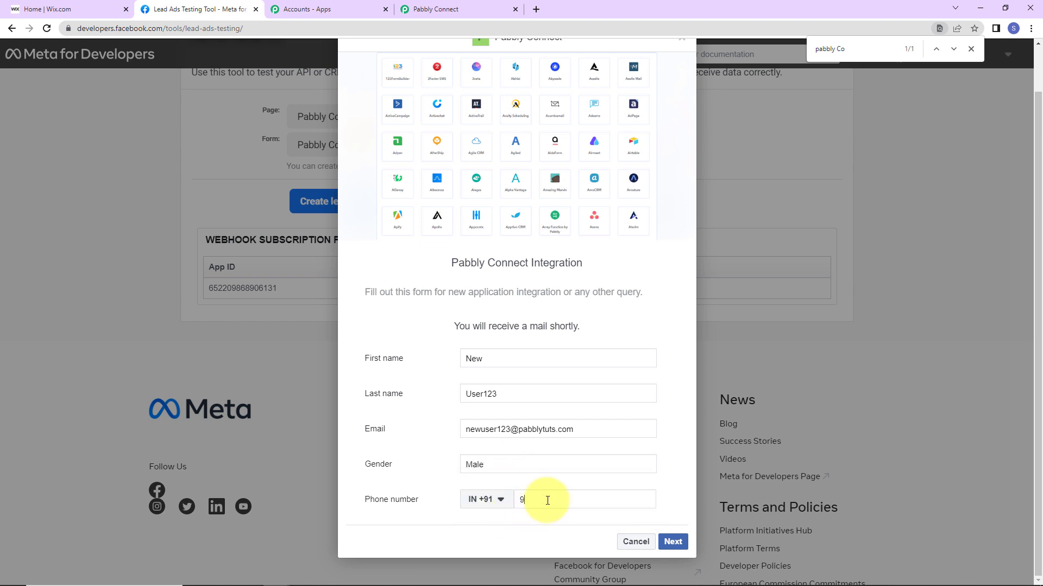
# Submit the test lead and return to the Pabbly Connect workflow.
pyautogui.click(673, 542)
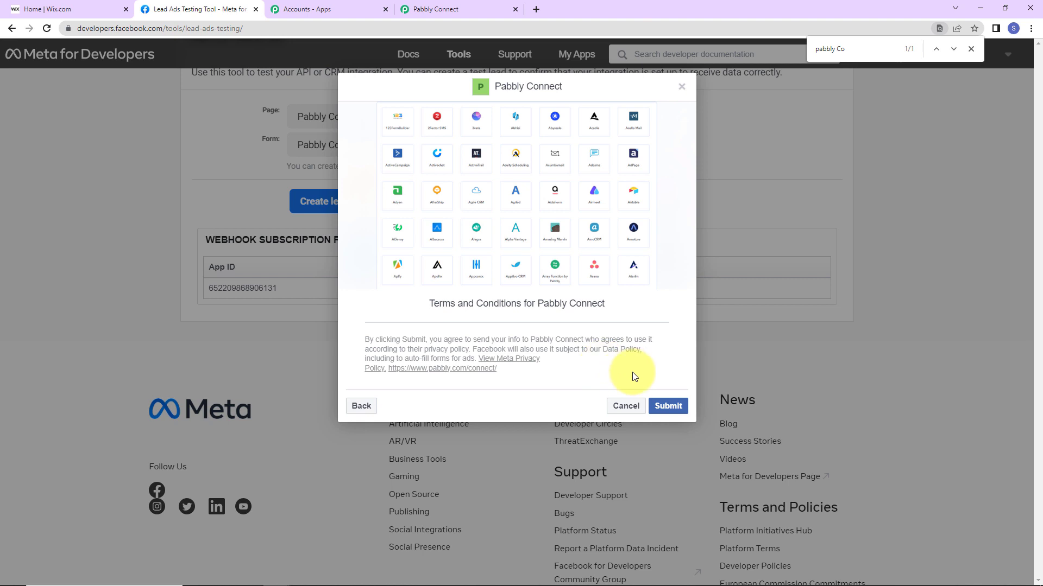
pyautogui.click(667, 407)
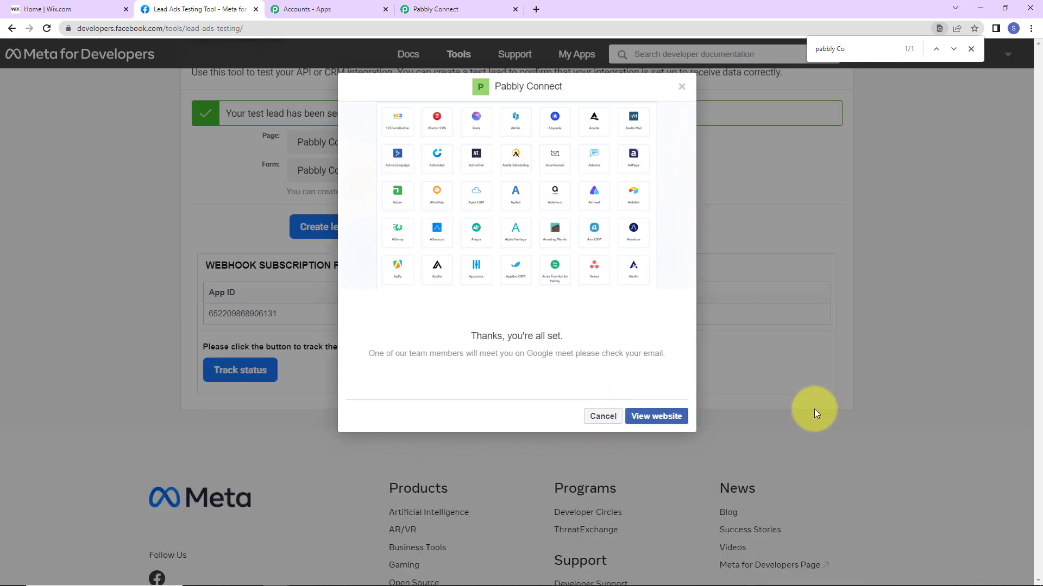
pyautogui.click(448, 10)
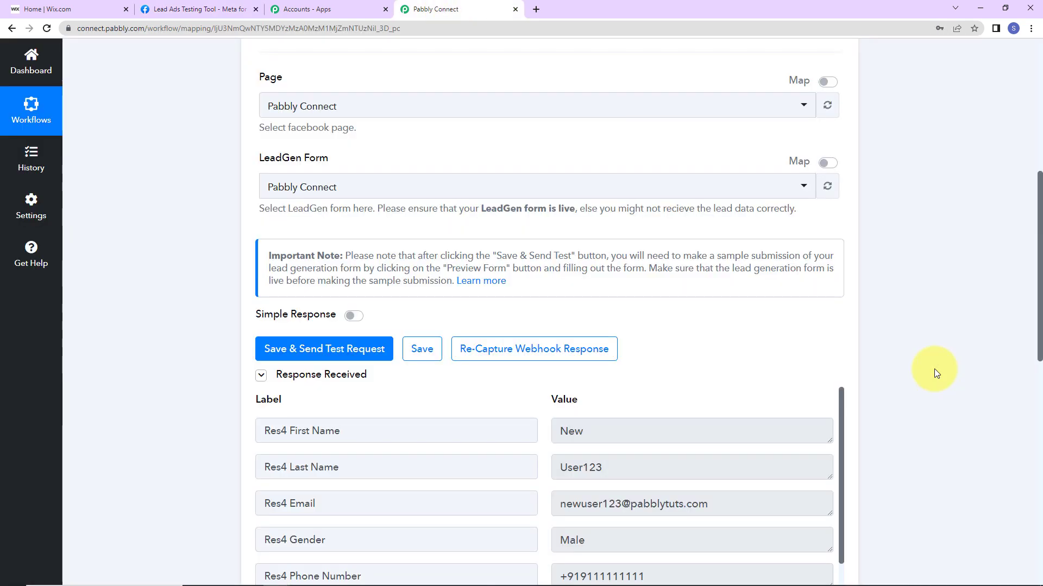
# Review the received lead's fields and expand the Choose Your Next Application action step.
pyautogui.scroll(-5, 921, 323)
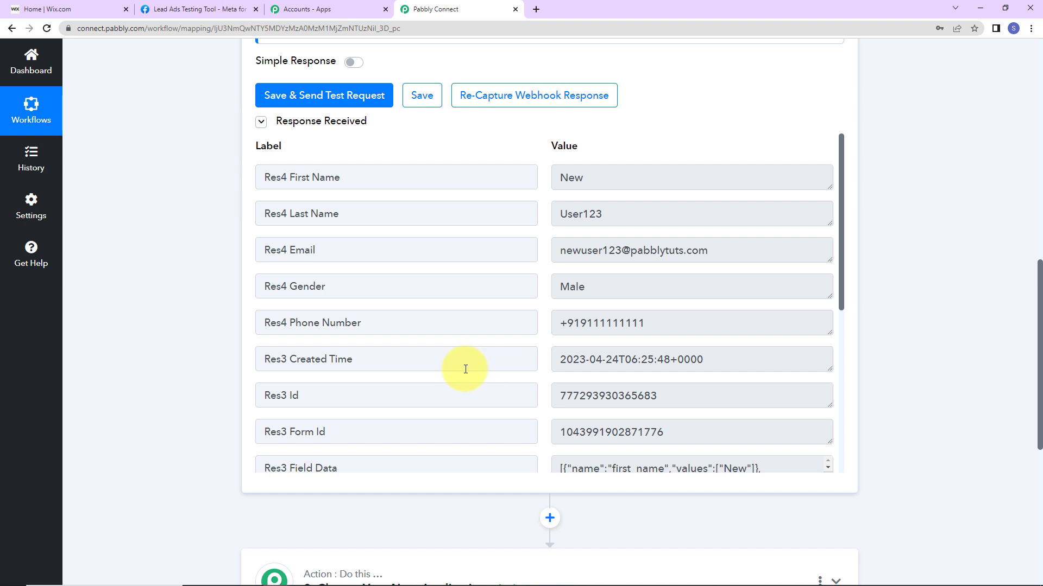
pyautogui.scroll(-6, 712, 374)
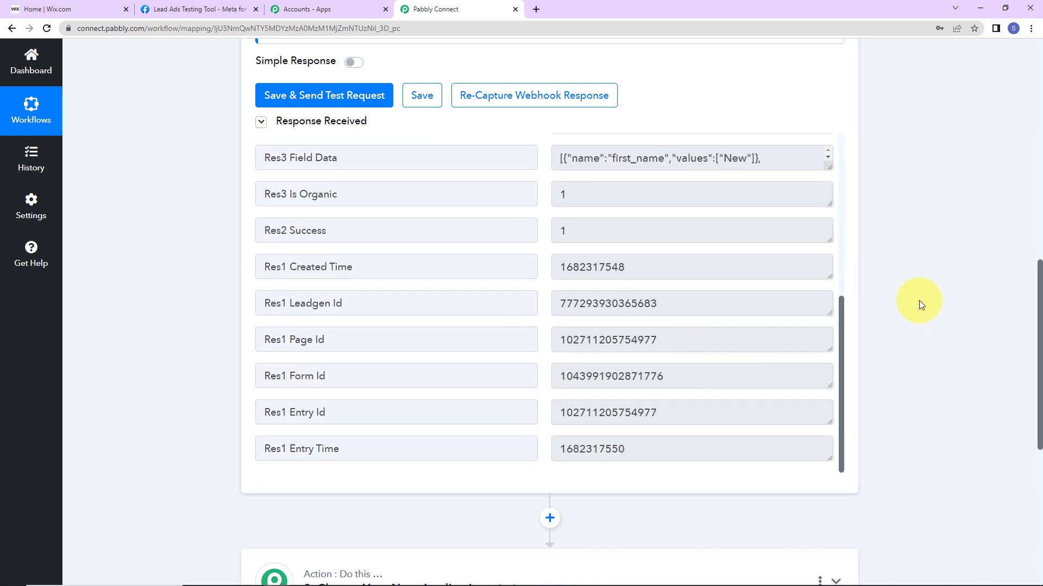
pyautogui.scroll(-2, 919, 302)
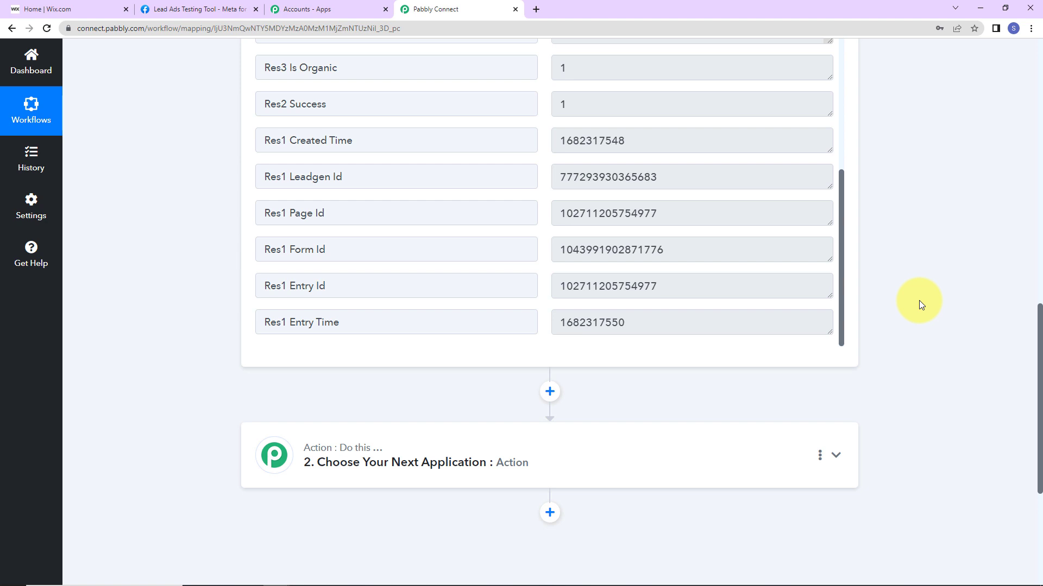
pyautogui.scroll(-4, 919, 301)
pyautogui.click(438, 205)
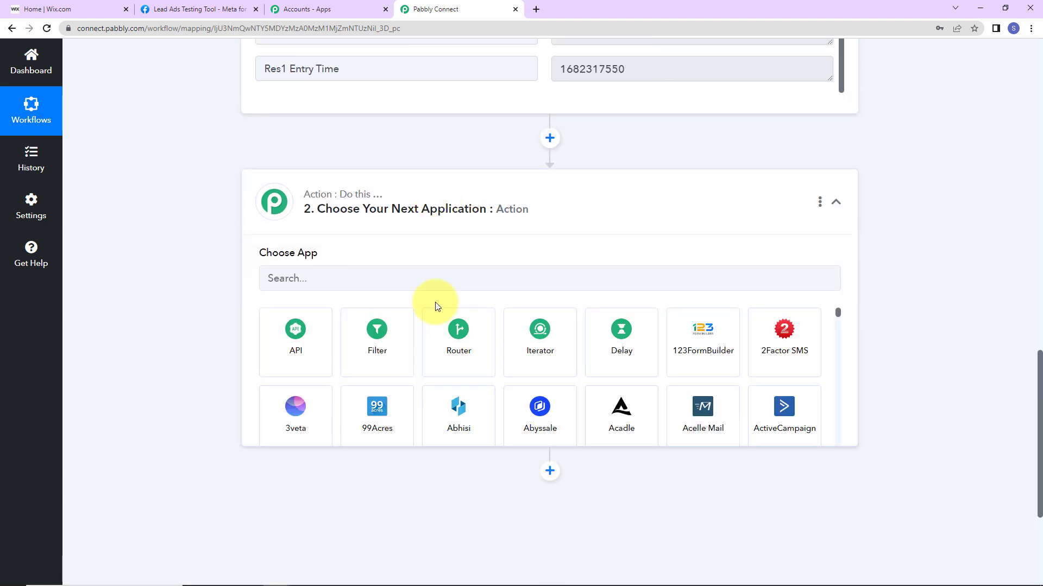
# Set the action step to Wix with the Create Contact event.
pyautogui.click(436, 281)
pyautogui.write('wix')
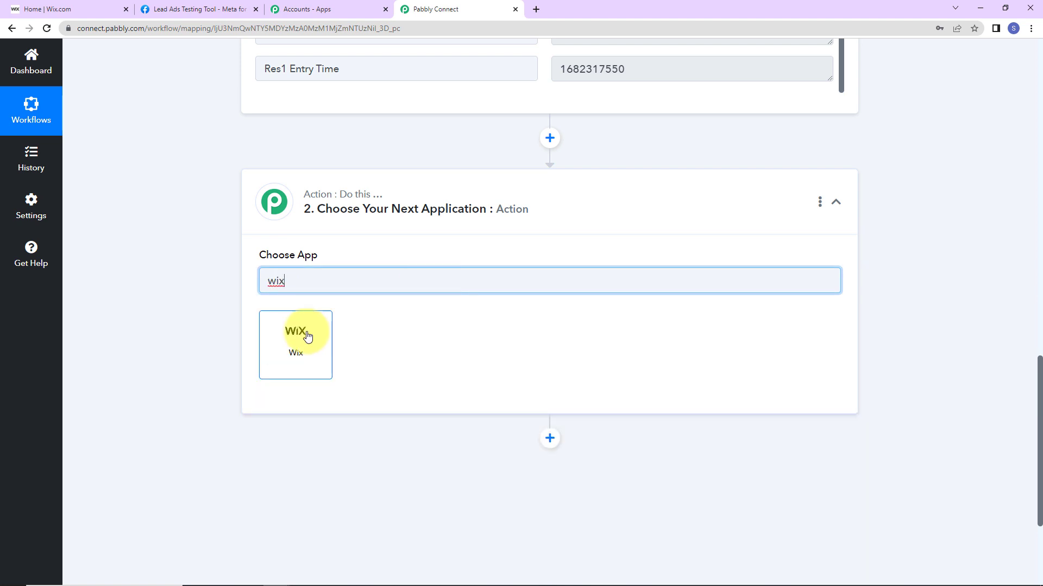
pyautogui.click(298, 334)
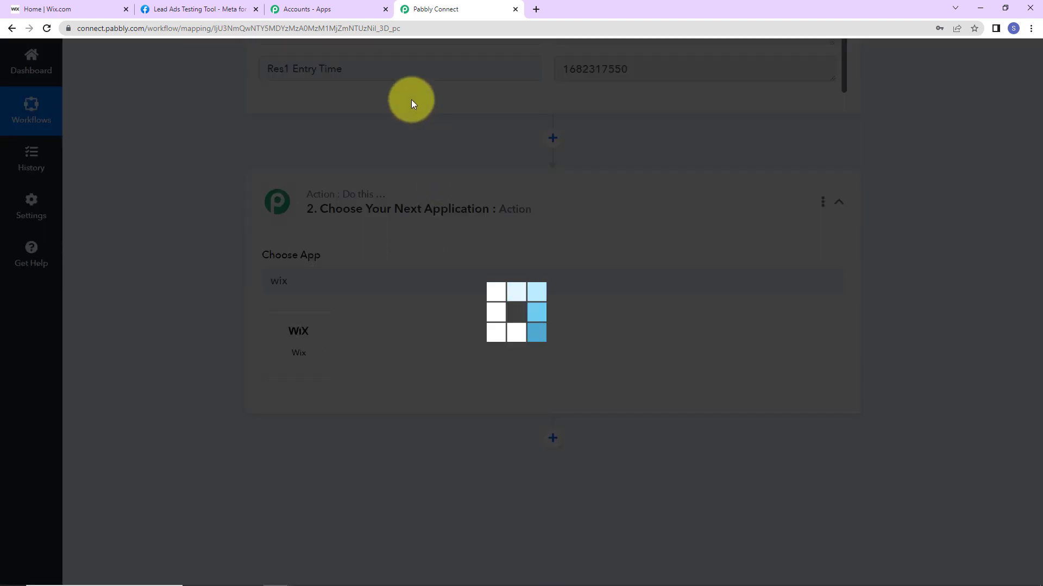
pyautogui.click(302, 341)
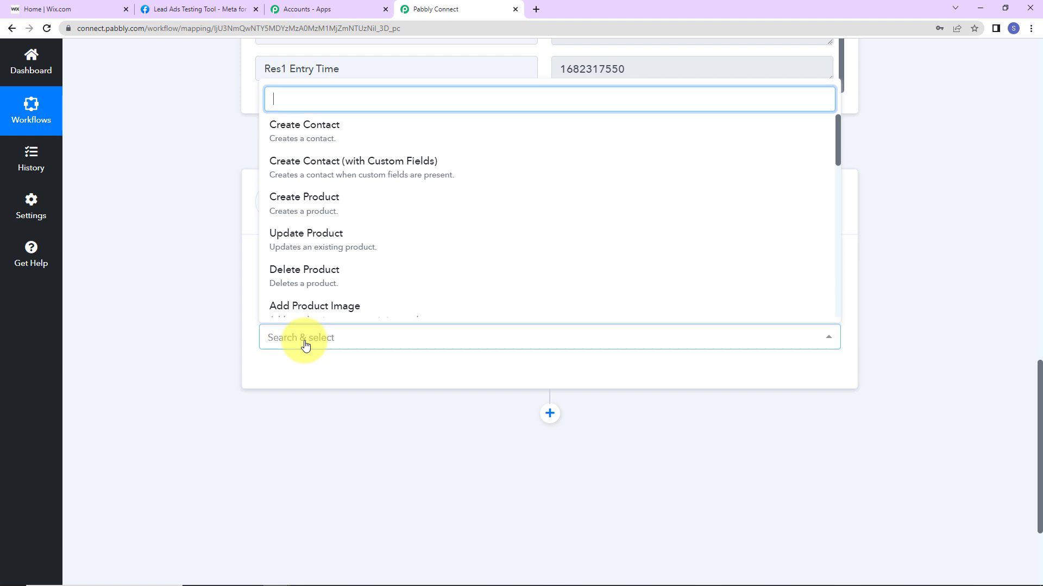
pyautogui.click(296, 143)
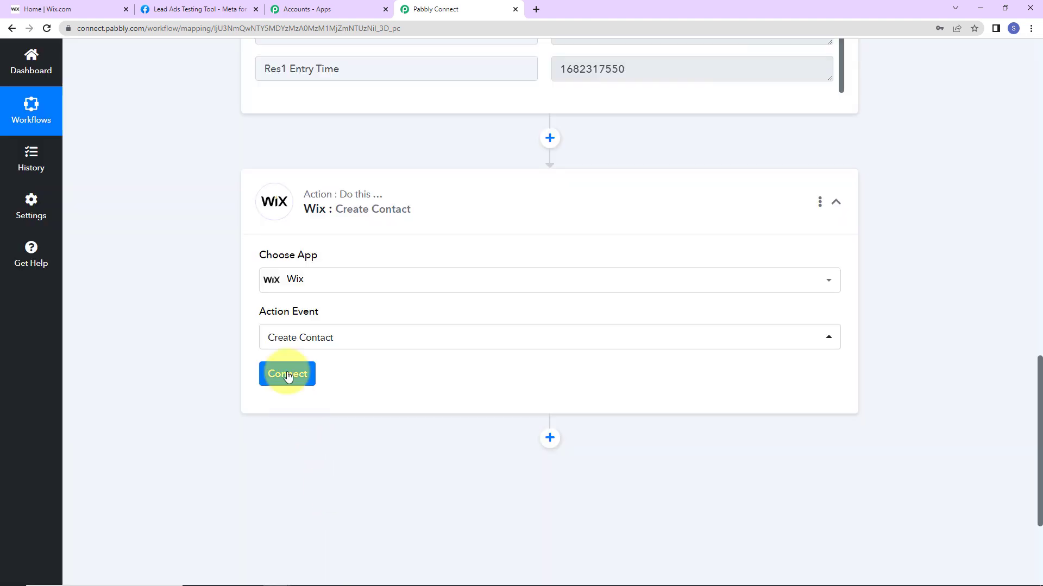
# Start adding a new Wix connection for the action.
pyautogui.click(288, 373)
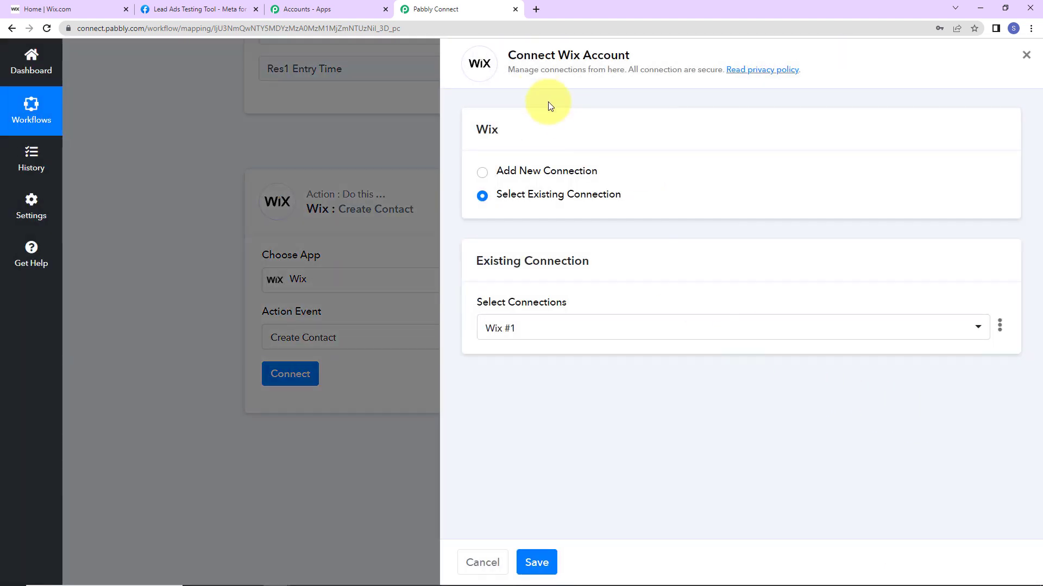
pyautogui.moveTo(508, 55); pyautogui.dragTo(635, 51)
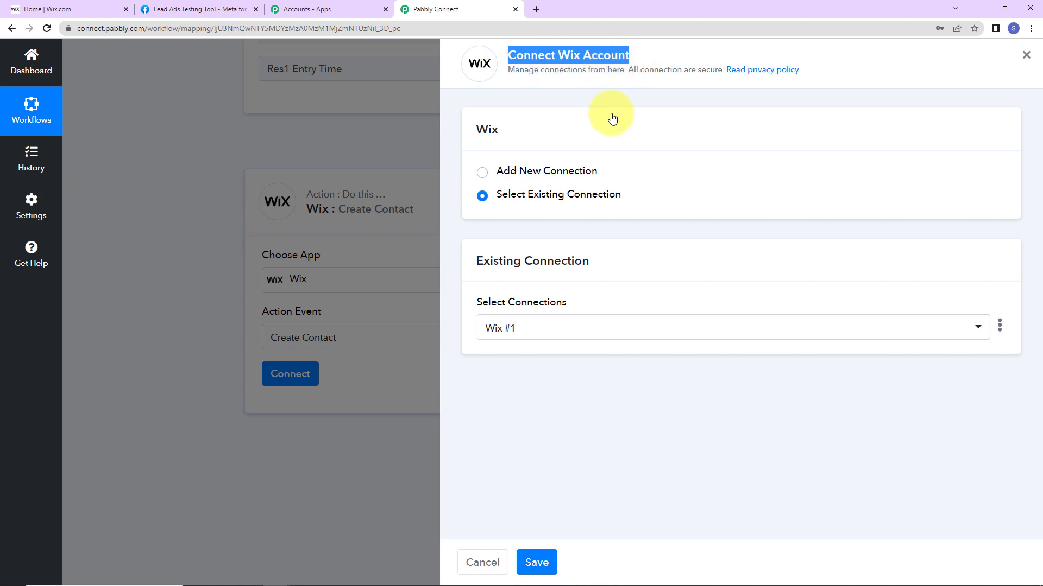
pyautogui.click(482, 173)
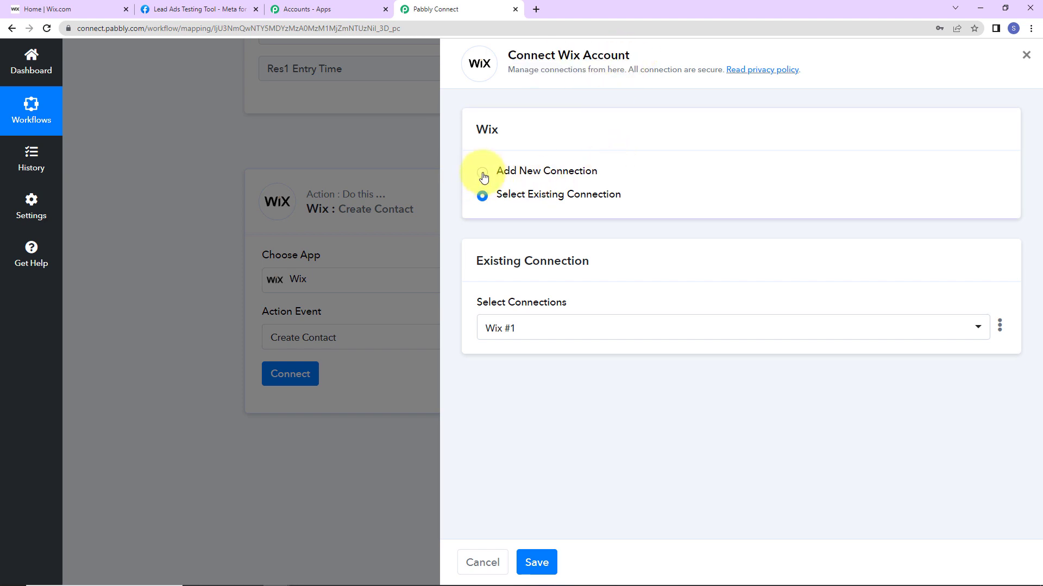
pyautogui.click(517, 316)
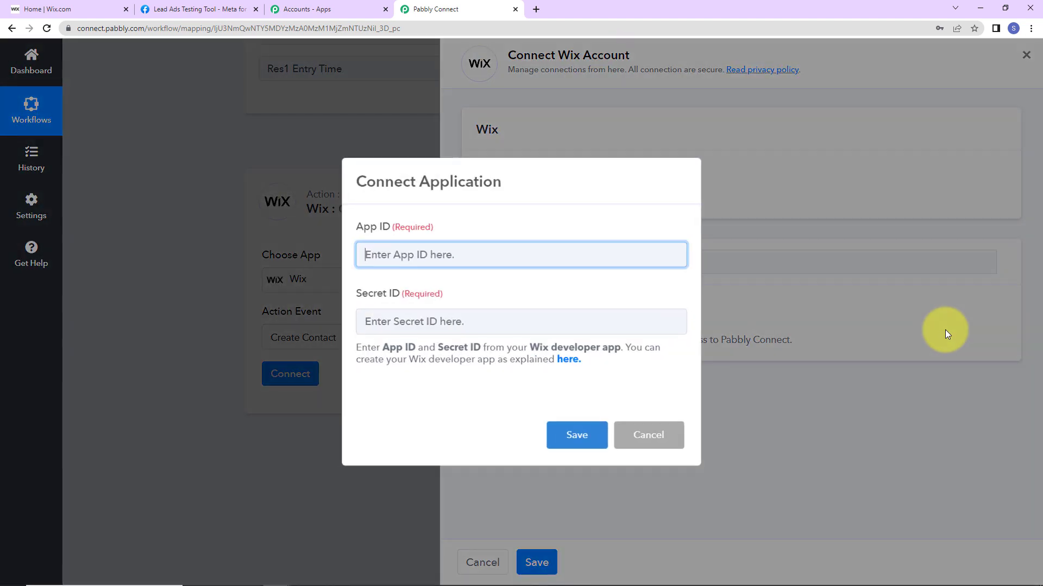
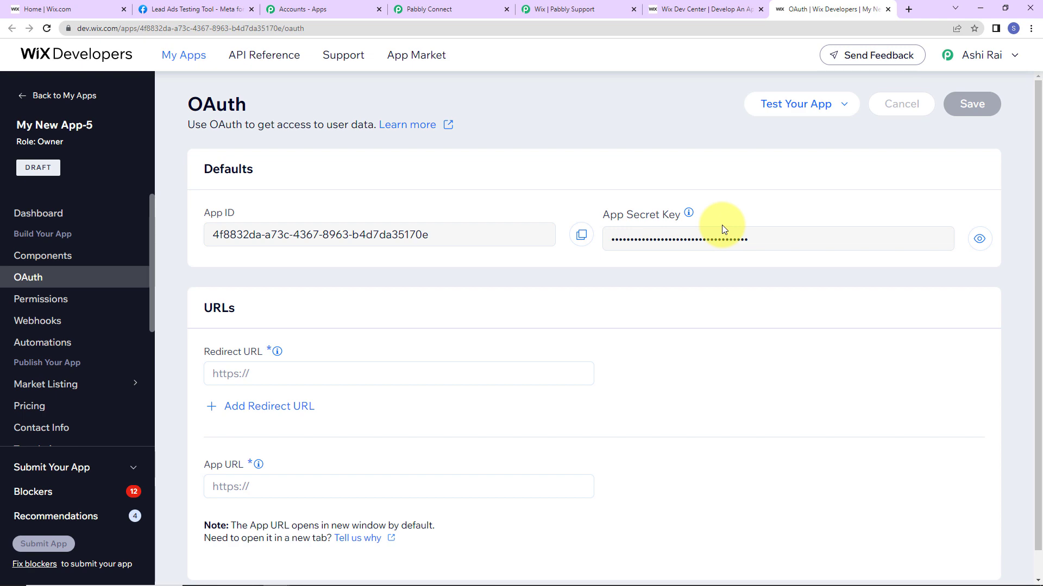
pyautogui.click(591, 9)
pyautogui.scroll(-6, 442, 337)
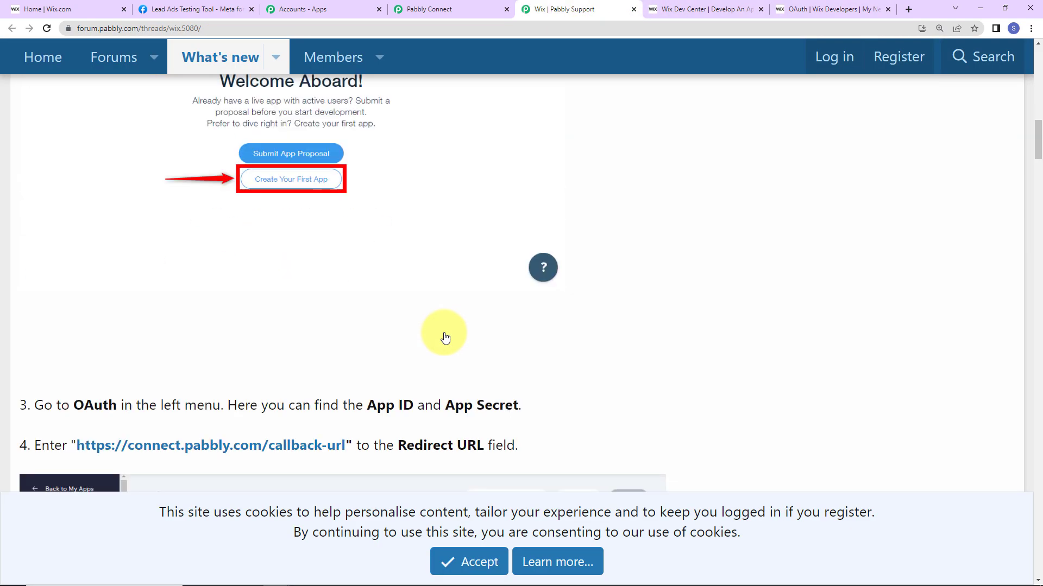
pyautogui.scroll(-5, 444, 337)
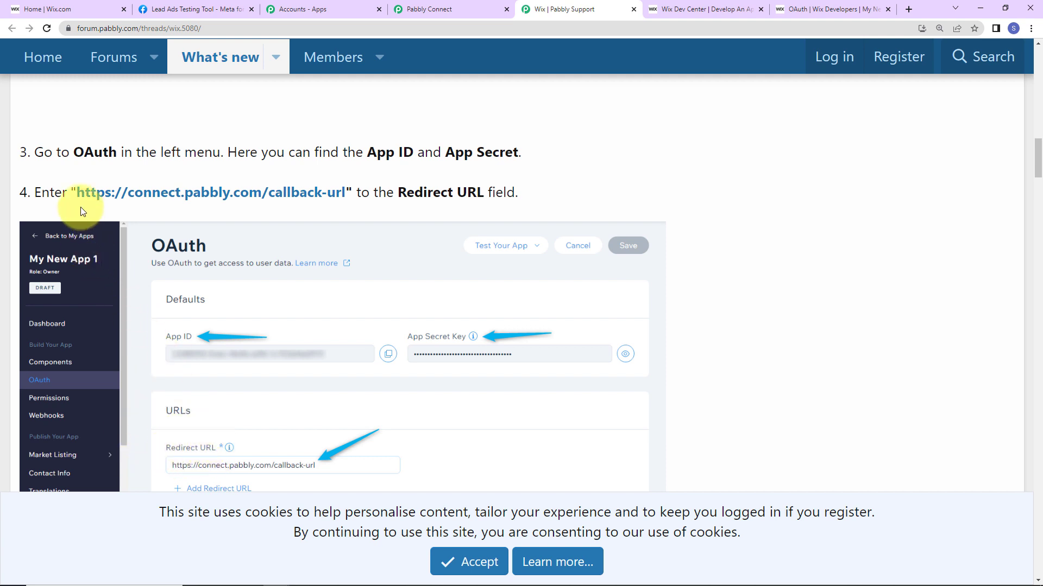
pyautogui.moveTo(82, 194); pyautogui.dragTo(179, 193)
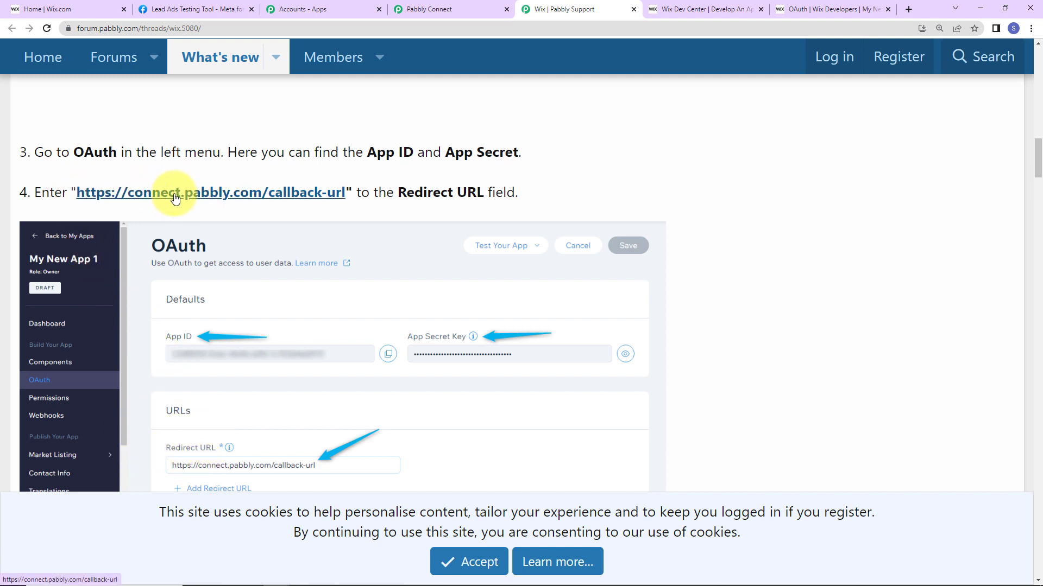
pyautogui.rightClick(174, 194)
pyautogui.click(191, 260)
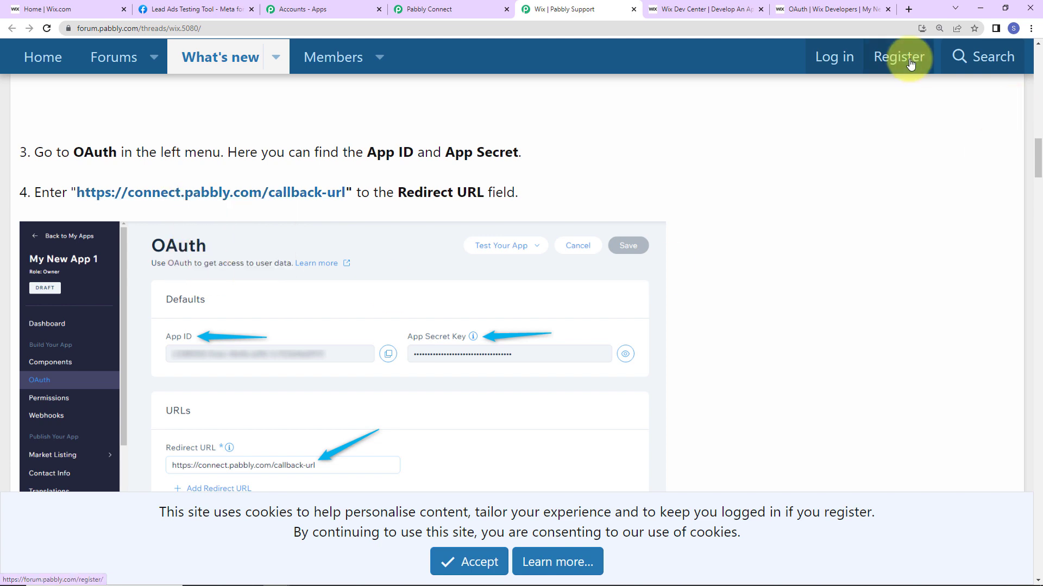
pyautogui.click(798, 9)
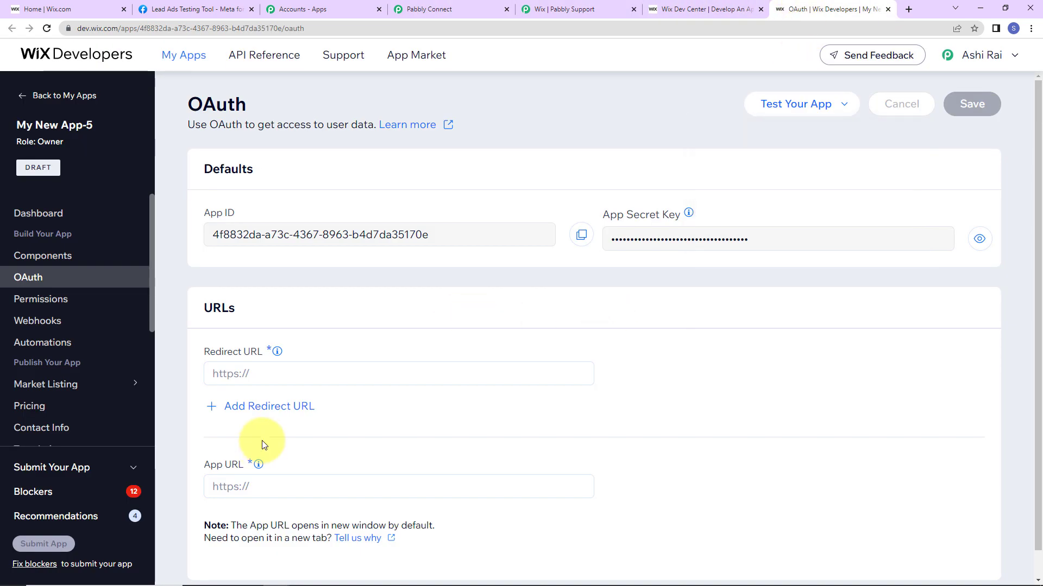
pyautogui.click(270, 371)
pyautogui.hotkey('ctrl', 'v')
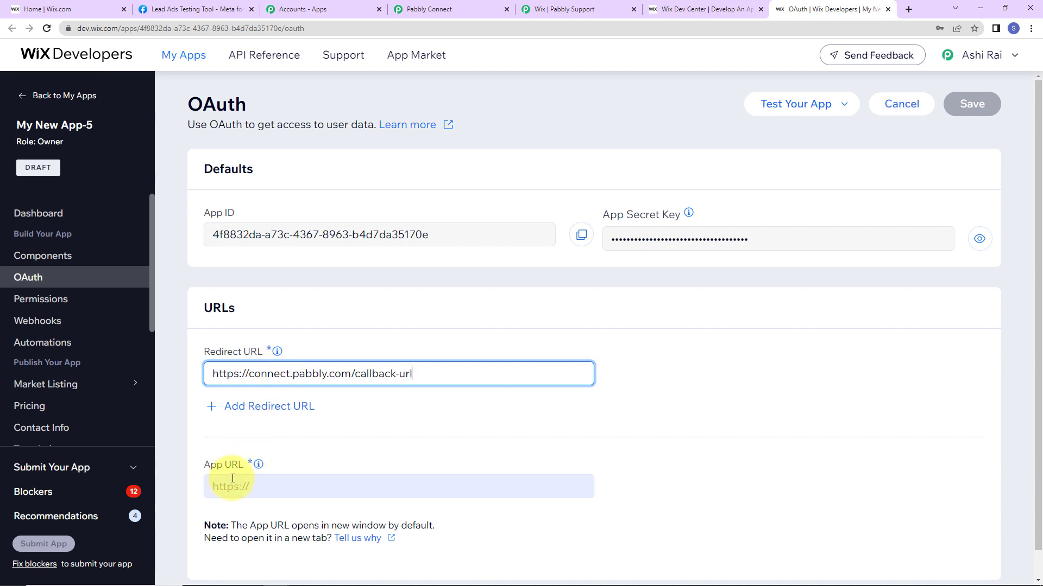
pyautogui.click(268, 485)
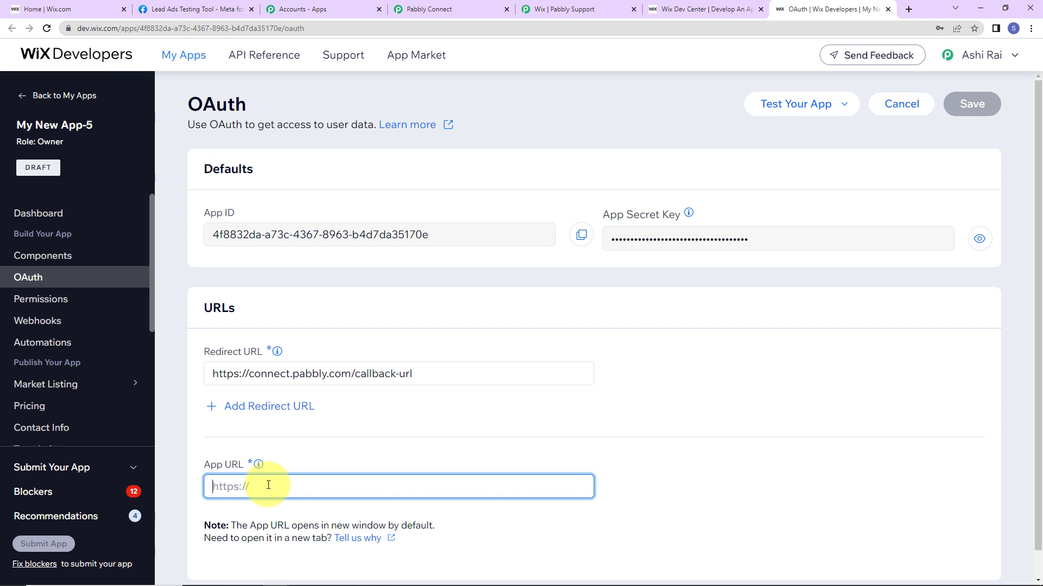
pyautogui.hotkey('ctrl', 'v')
pyautogui.click(787, 422)
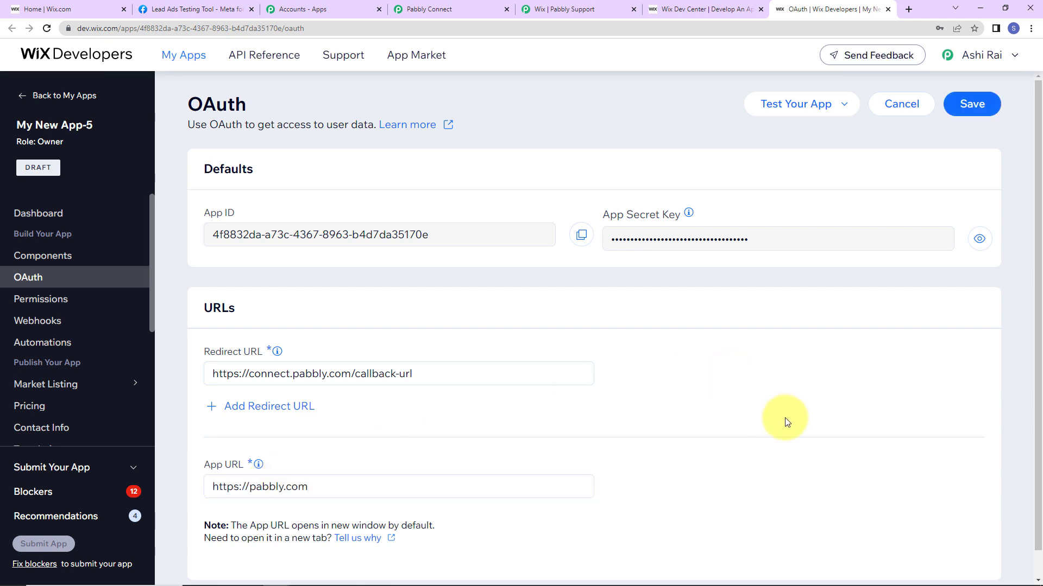
# Save the OAuth URLs and paste the Wix App ID into Pabbly's App ID field.
pyautogui.click(957, 113)
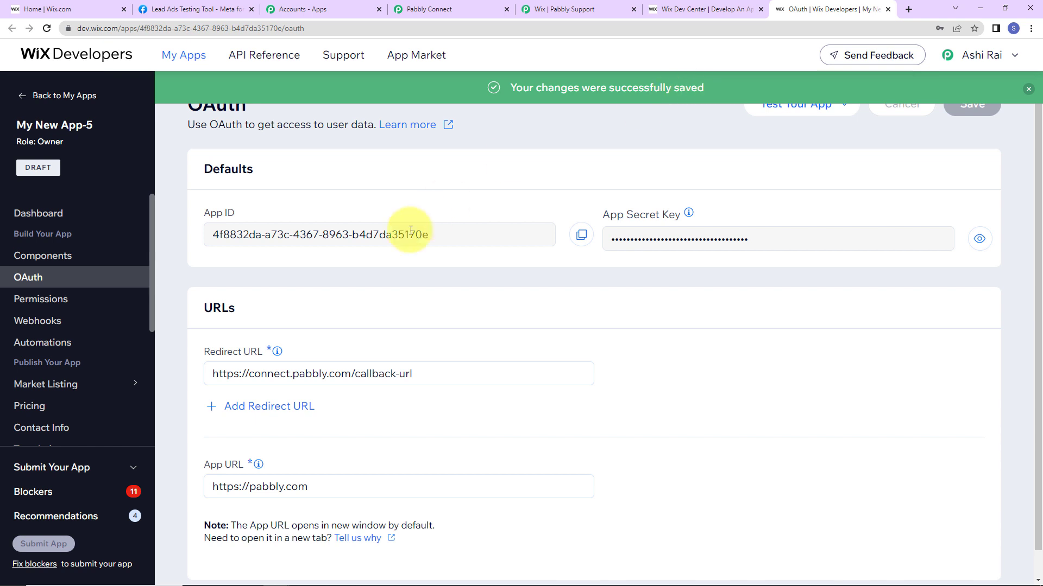
pyautogui.click(581, 235)
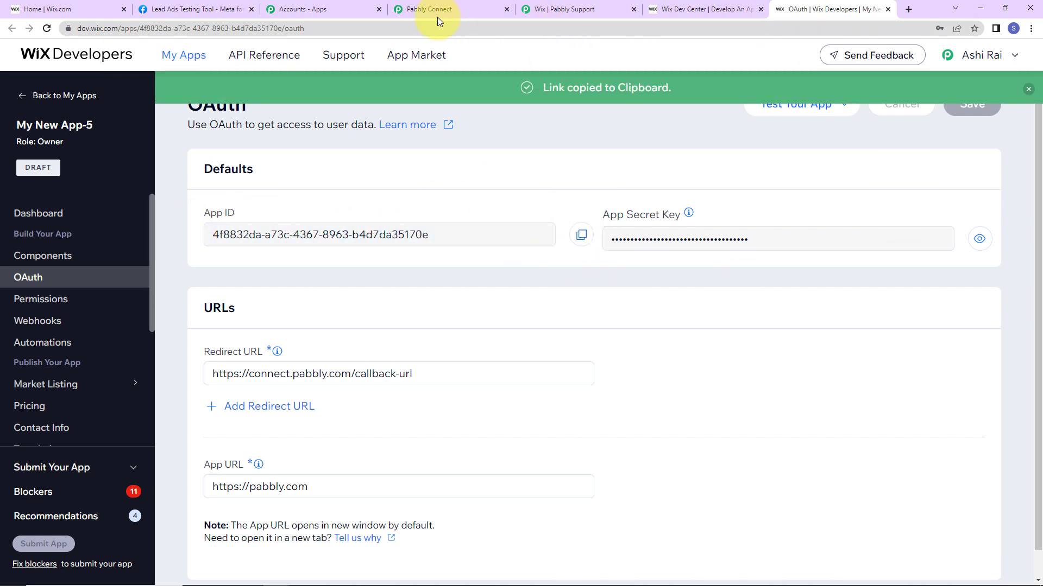
pyautogui.click(438, 10)
pyautogui.click(395, 252)
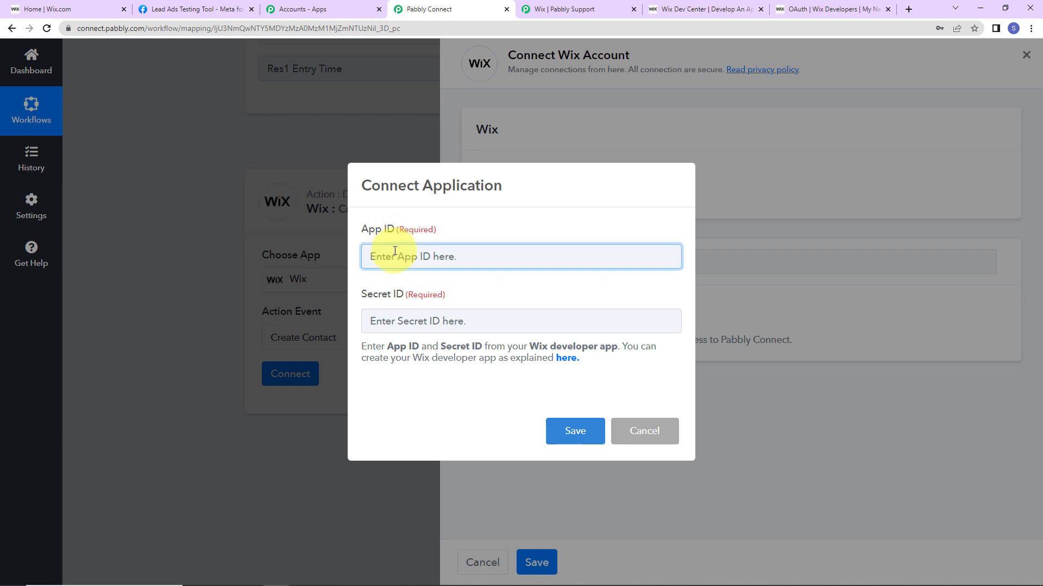
pyautogui.hotkey('ctrl', '9')
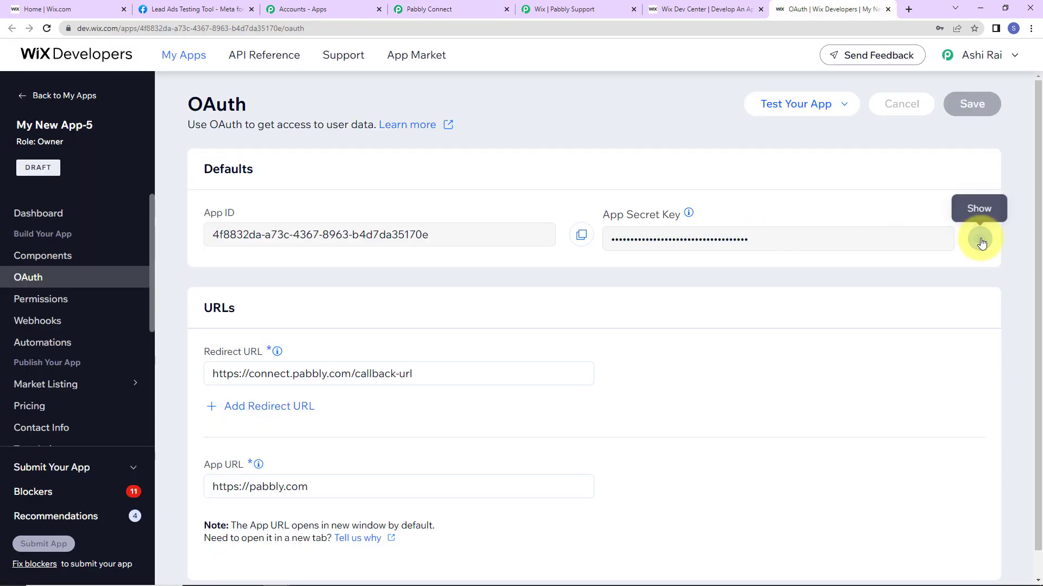
# Copy the revealed App Secret Key into Pabbly's Secret ID field.
pyautogui.click(979, 239)
pyautogui.moveTo(857, 239); pyautogui.dragTo(578, 240)
pyautogui.rightClick(768, 237)
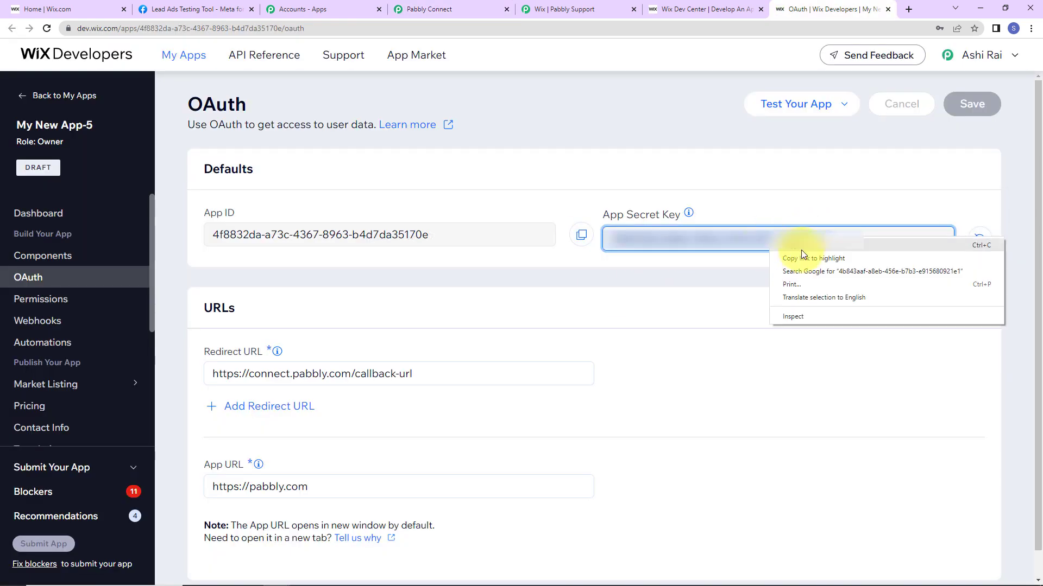
pyautogui.click(798, 253)
pyautogui.click(459, 9)
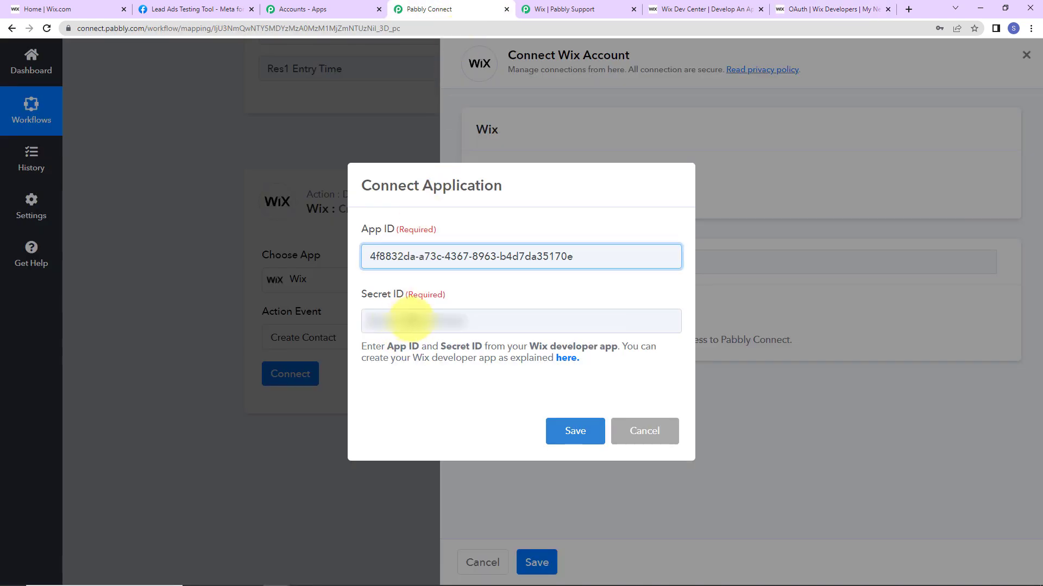
pyautogui.click(412, 320)
pyautogui.hotkey('ctrl', 'v')
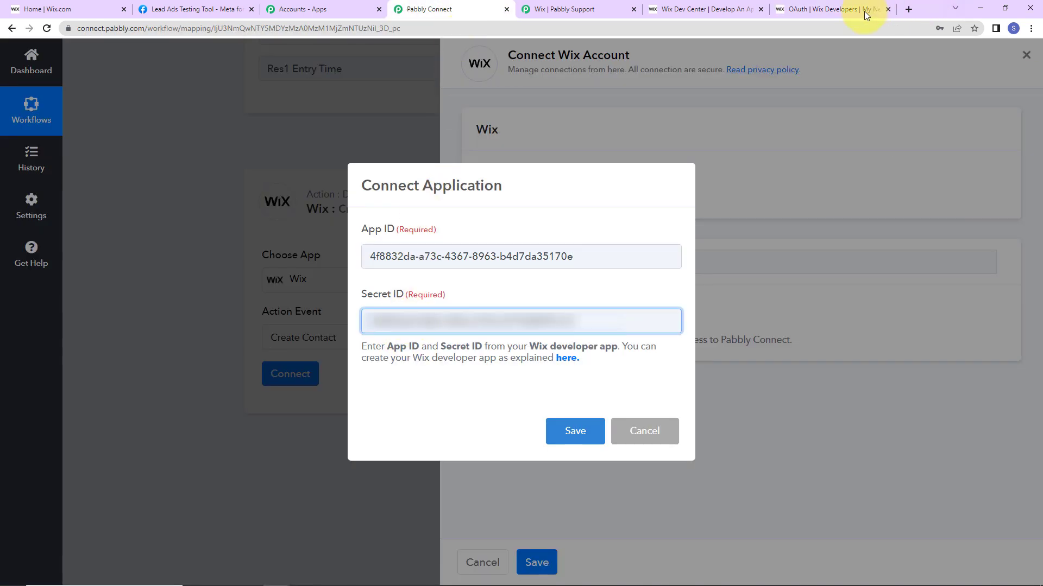
pyautogui.click(845, 9)
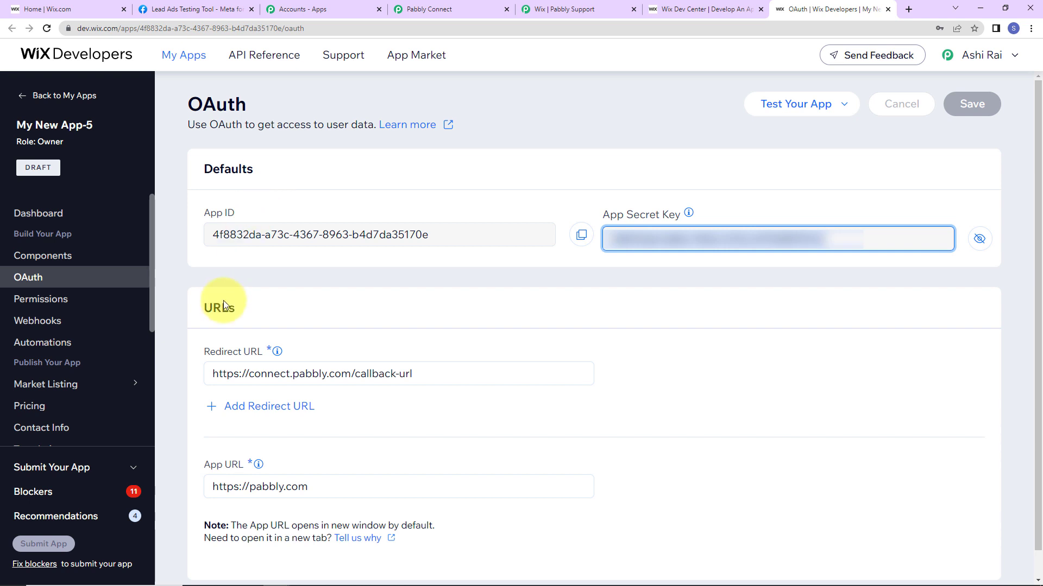
pyautogui.click(34, 298)
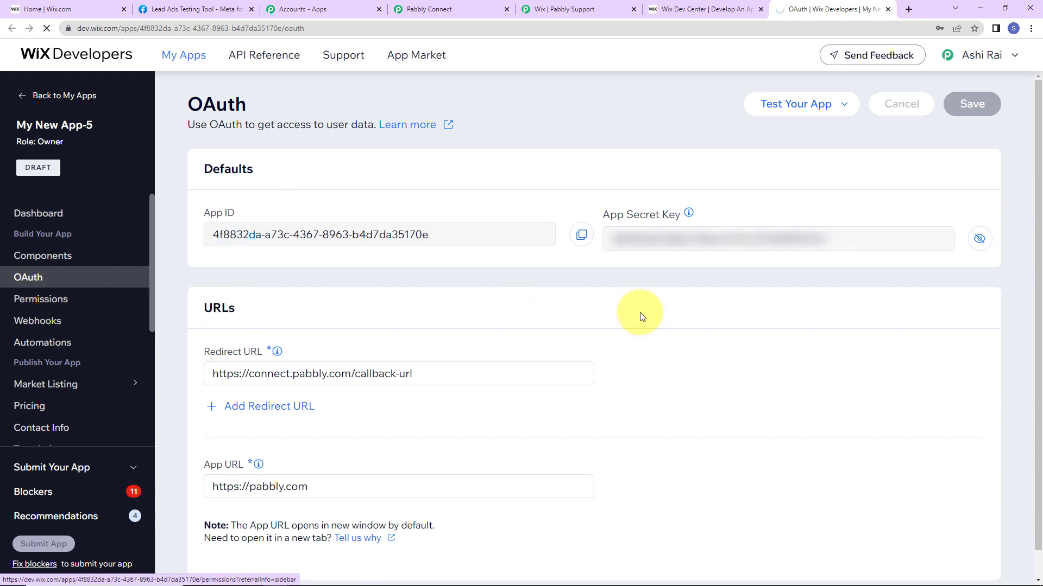
# Review the Pabbly guide's list of required Wix permissions.
pyautogui.click(561, 15)
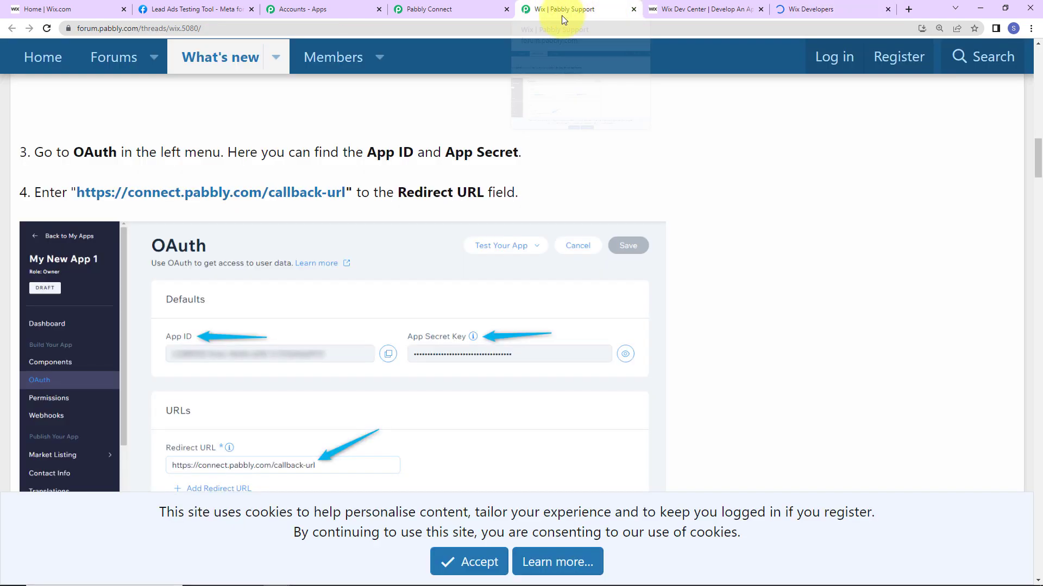
pyautogui.scroll(-7, 790, 292)
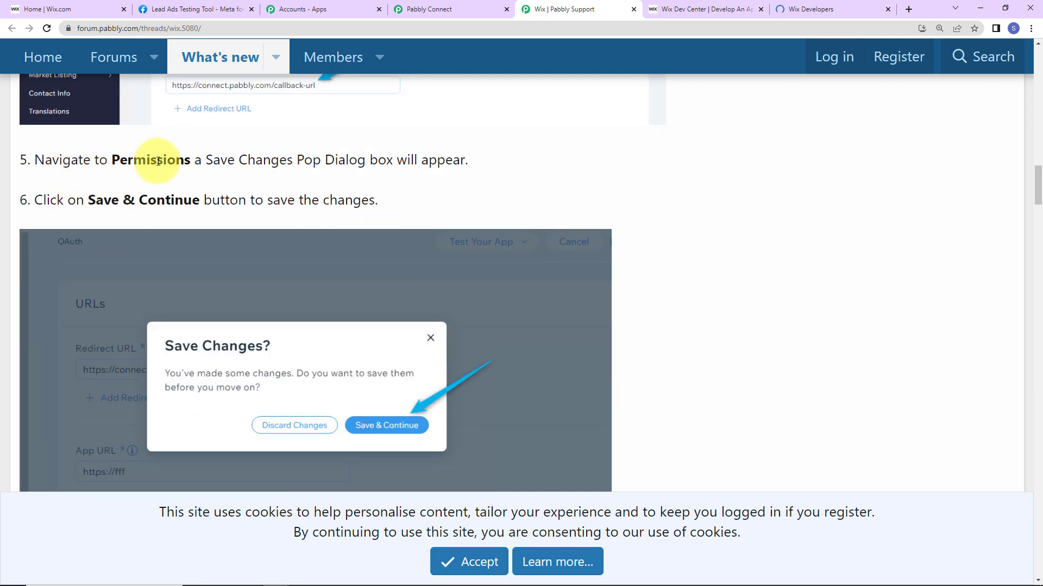
pyautogui.scroll(-10, 71, 258)
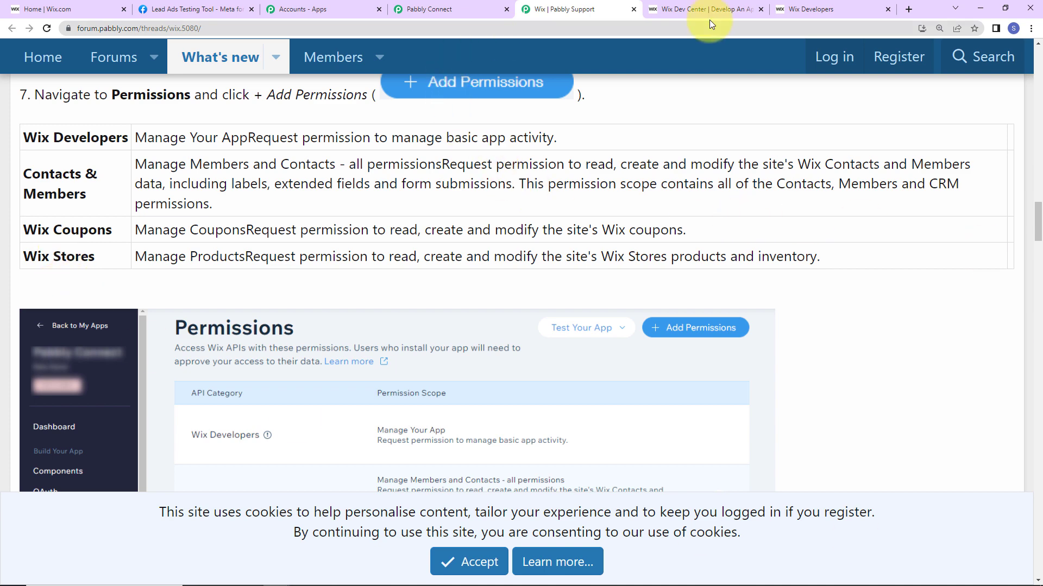
pyautogui.click(812, 9)
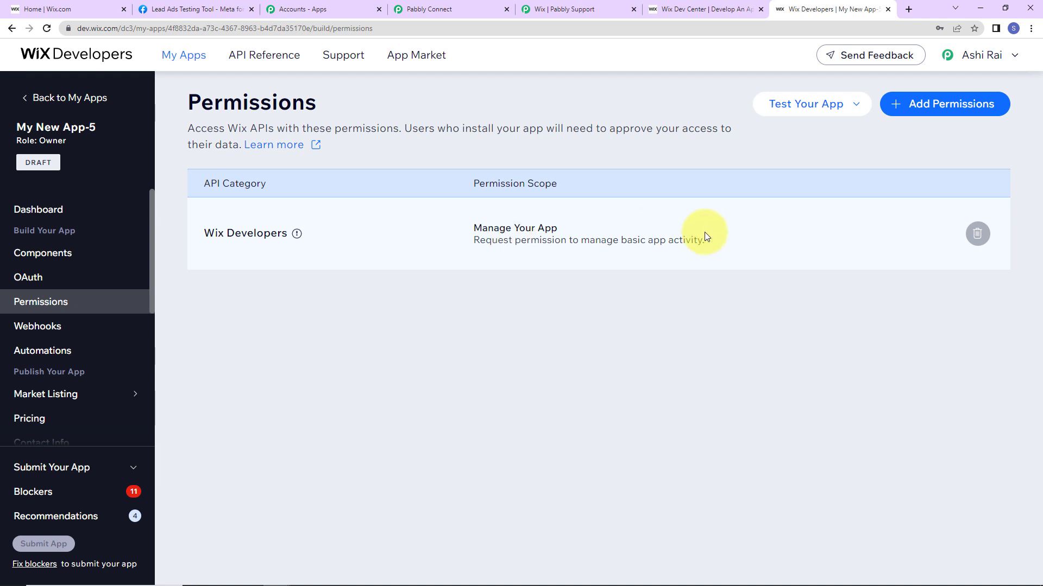
# Add and save the Contacts & Members scope 'Manage Members and Contacts - all permissions'.
pyautogui.click(926, 106)
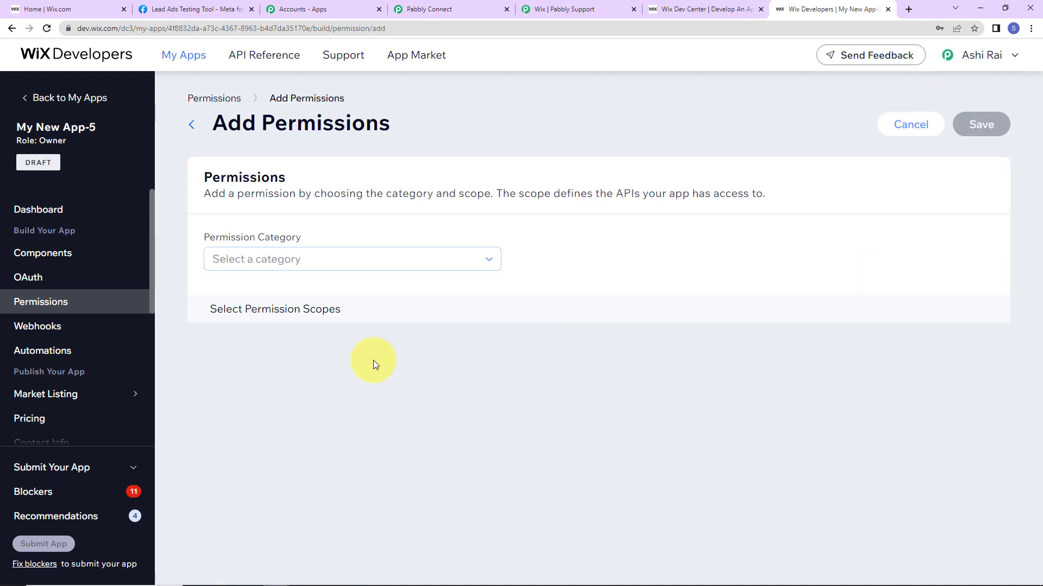
pyautogui.click(295, 261)
pyautogui.scroll(-2, 288, 349)
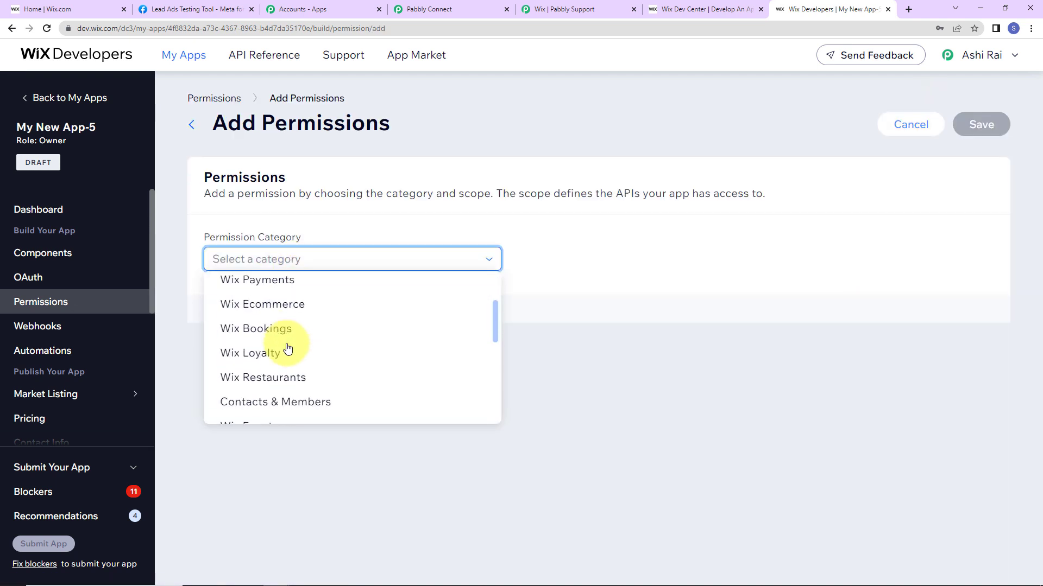
pyautogui.click(259, 401)
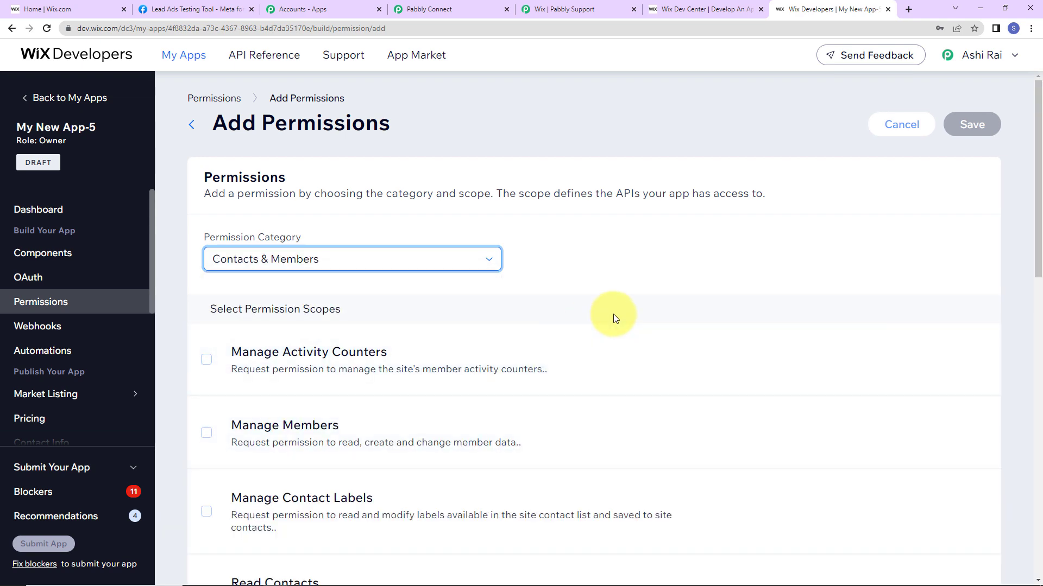
pyautogui.scroll(-10, 613, 314)
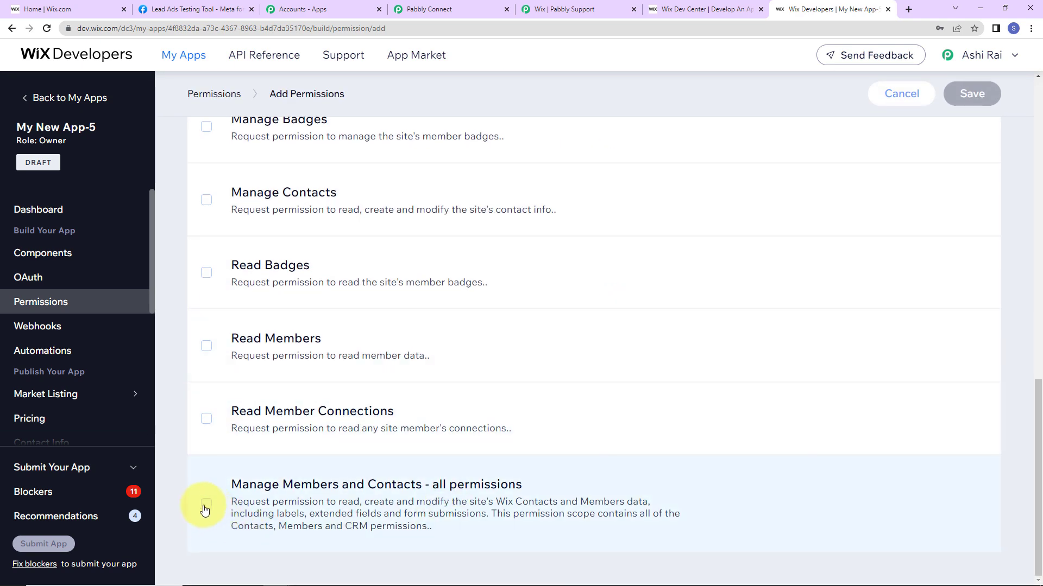
pyautogui.click(206, 508)
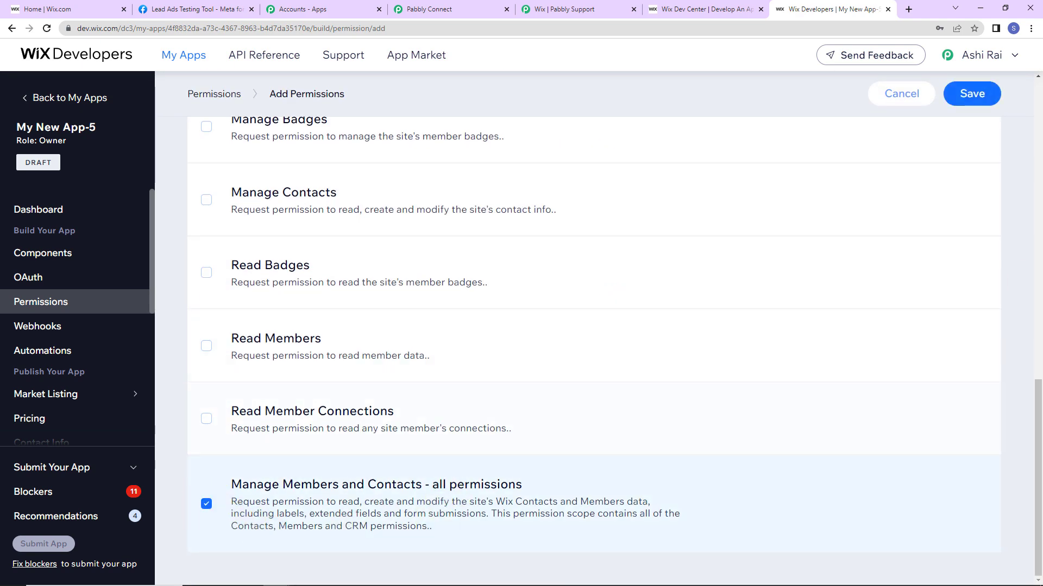
pyautogui.click(970, 94)
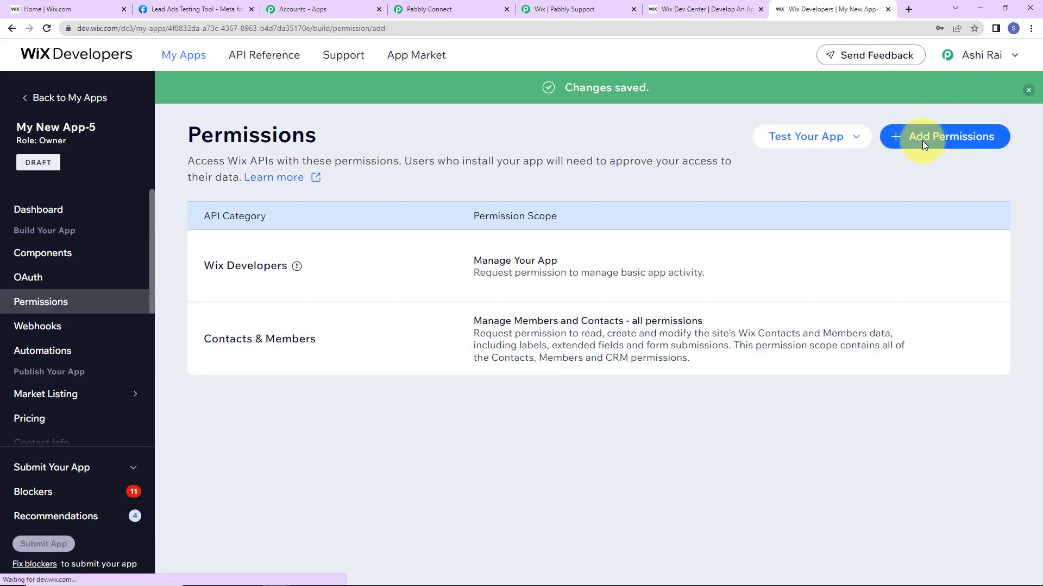
pyautogui.click(922, 139)
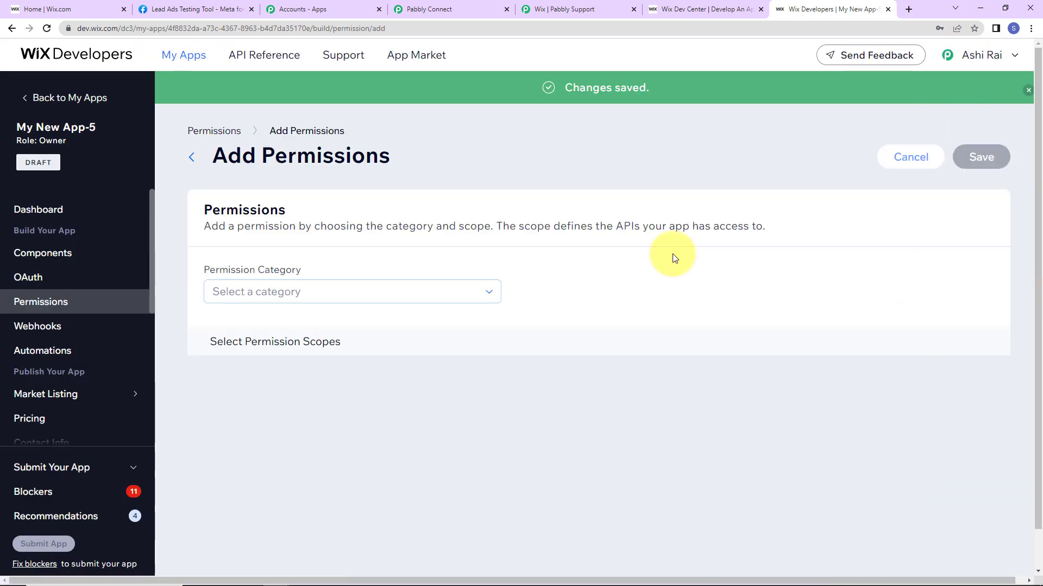
# Add and save the Manage Coupons permission from the coupons category.
pyautogui.click(251, 293)
pyautogui.scroll(-2, 285, 380)
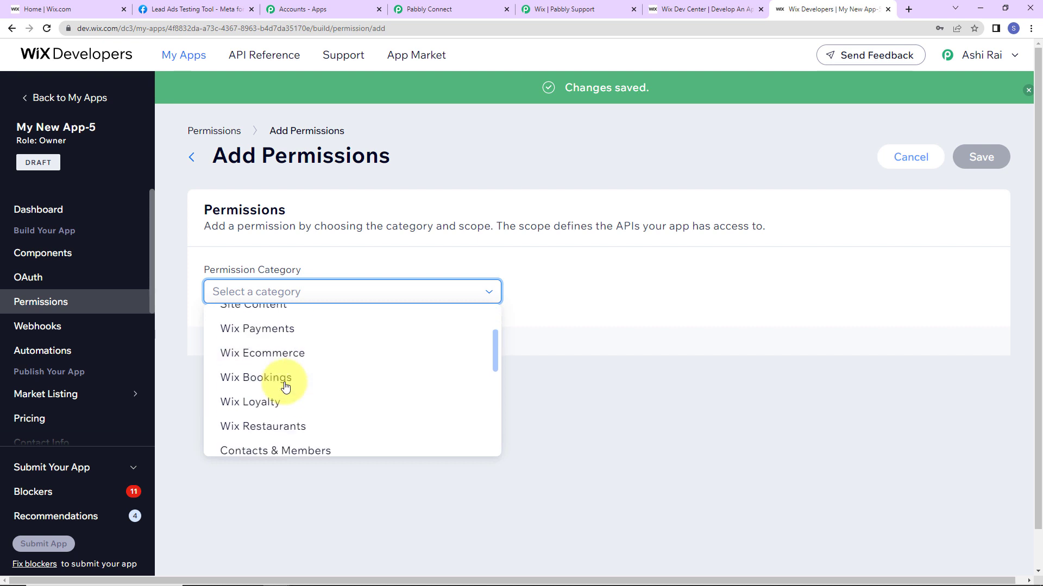
pyautogui.scroll(-3, 283, 386)
pyautogui.click(282, 324)
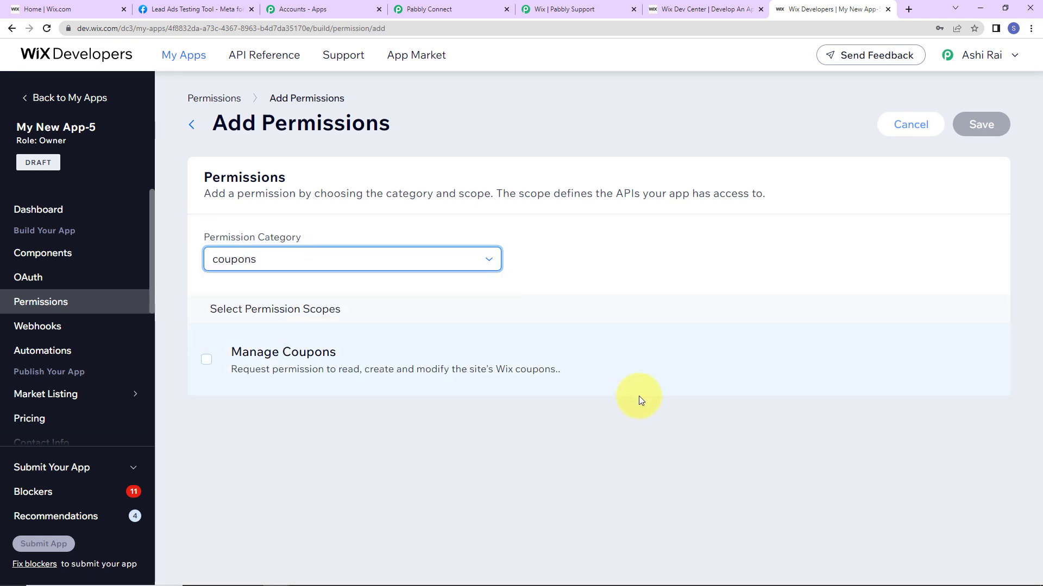
pyautogui.click(206, 360)
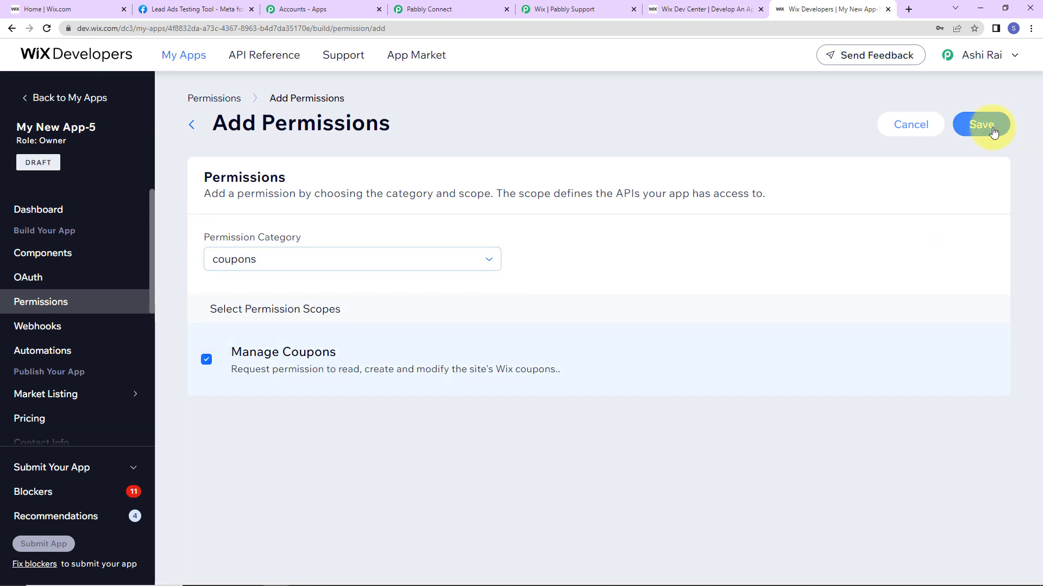
pyautogui.click(991, 130)
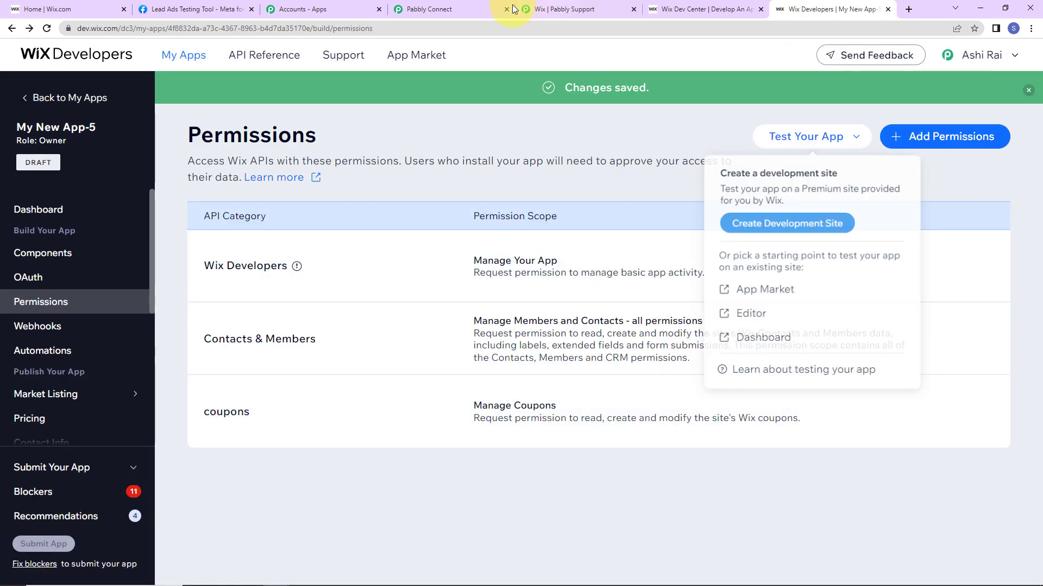
# Add the Wix Stores Manage Products permission and save it.
pyautogui.click(578, 9)
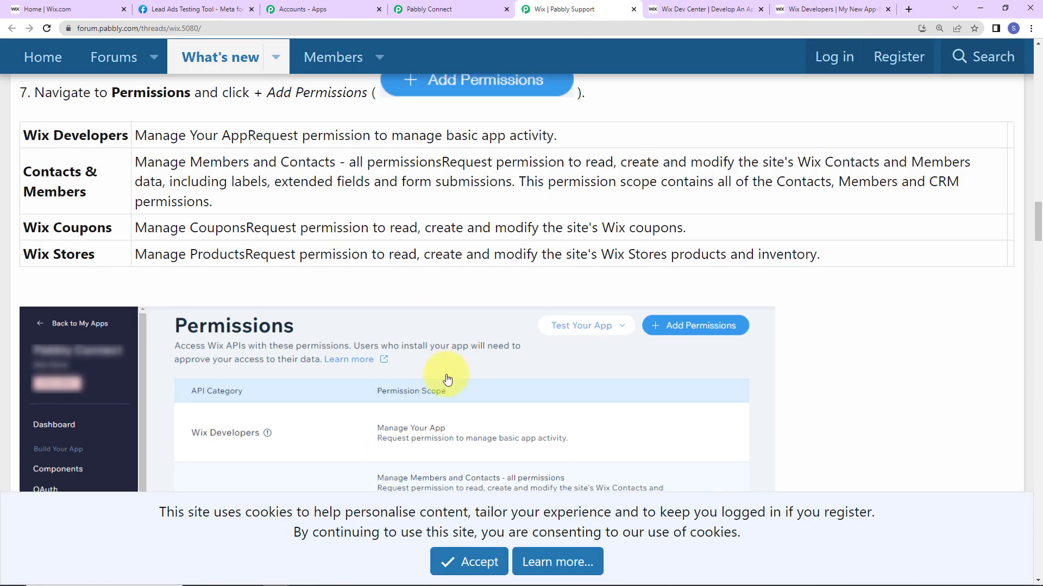
pyautogui.scroll(-4, 261, 275)
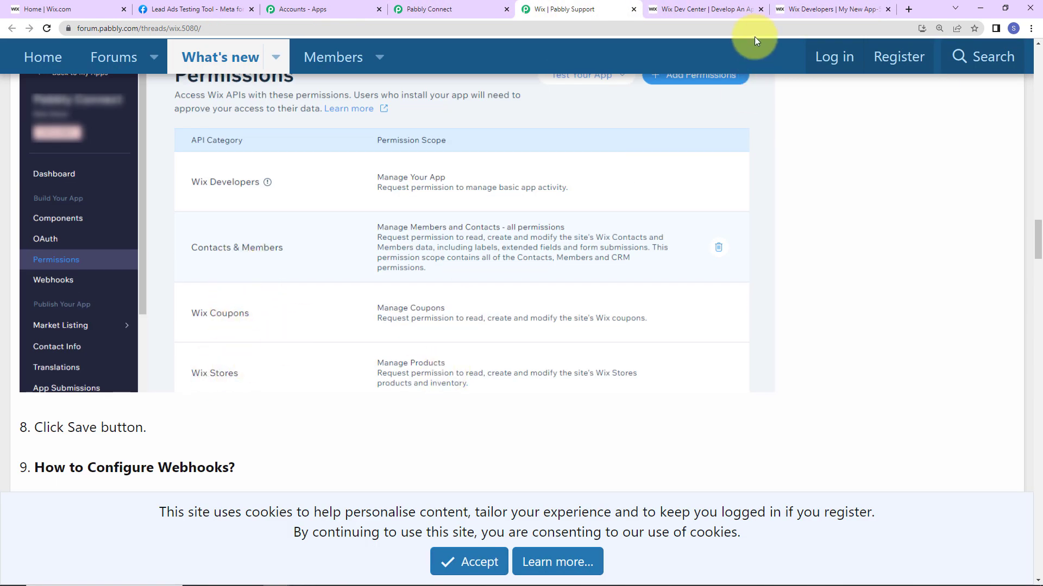
pyautogui.click(808, 10)
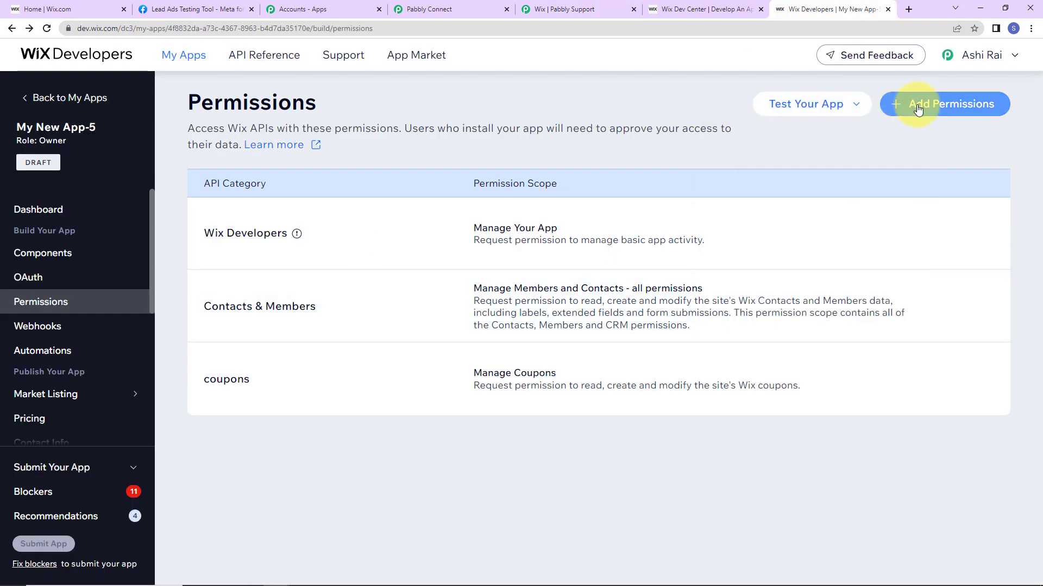
pyautogui.click(916, 104)
pyautogui.click(439, 260)
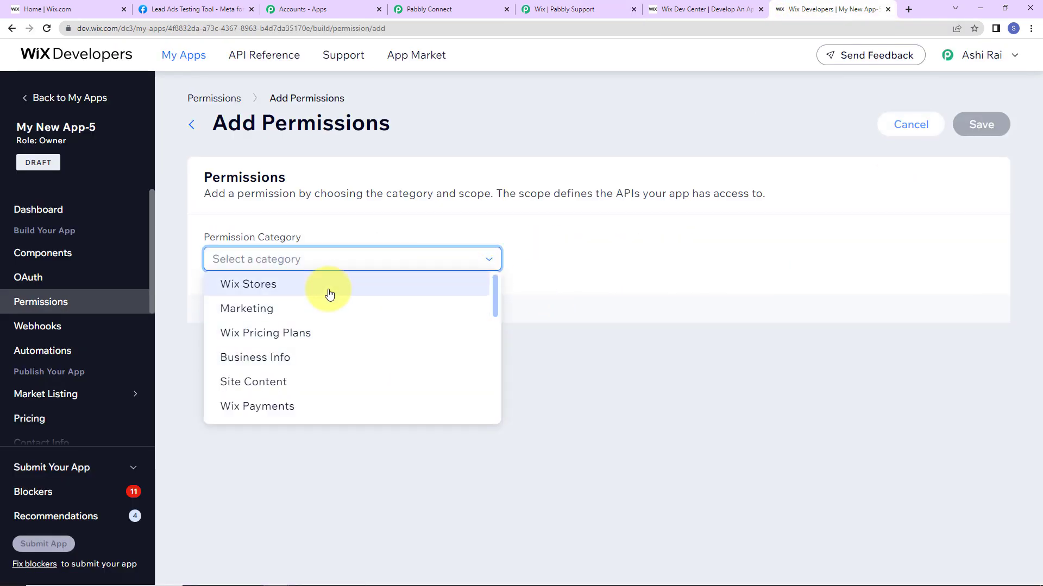
pyautogui.click(325, 287)
pyautogui.scroll(-5, 498, 400)
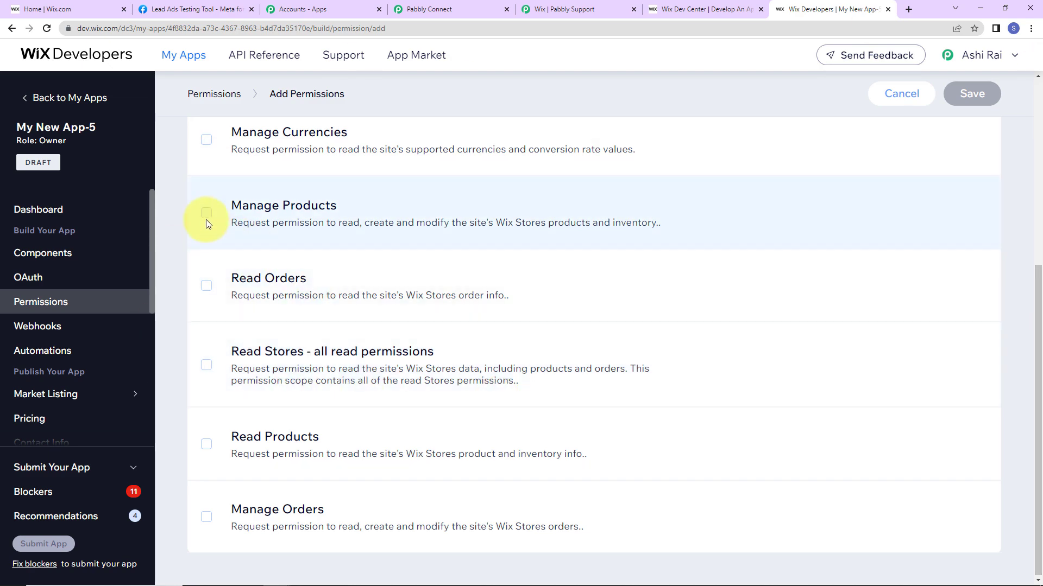
pyautogui.click(206, 214)
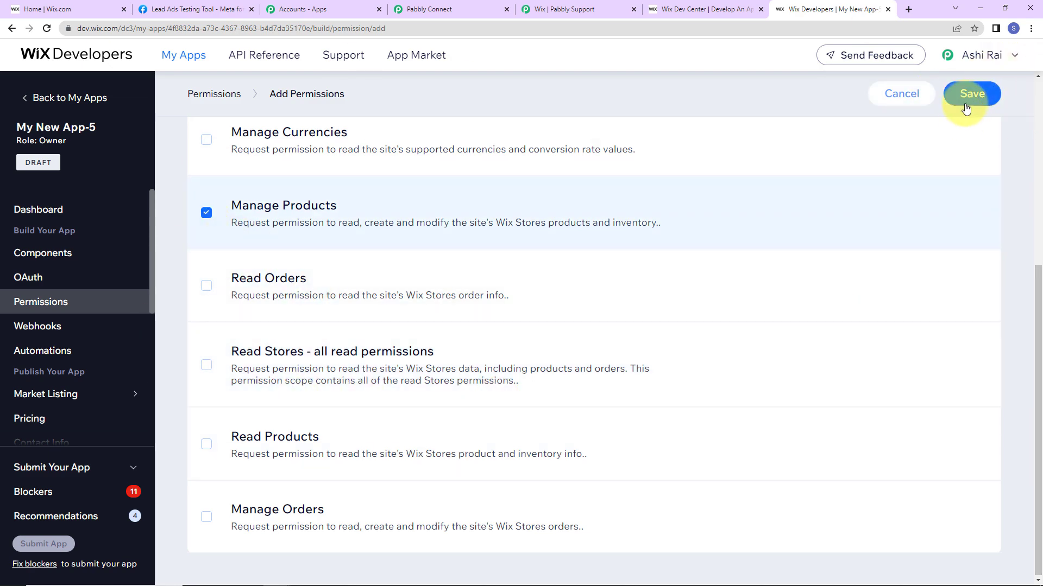
pyautogui.click(965, 94)
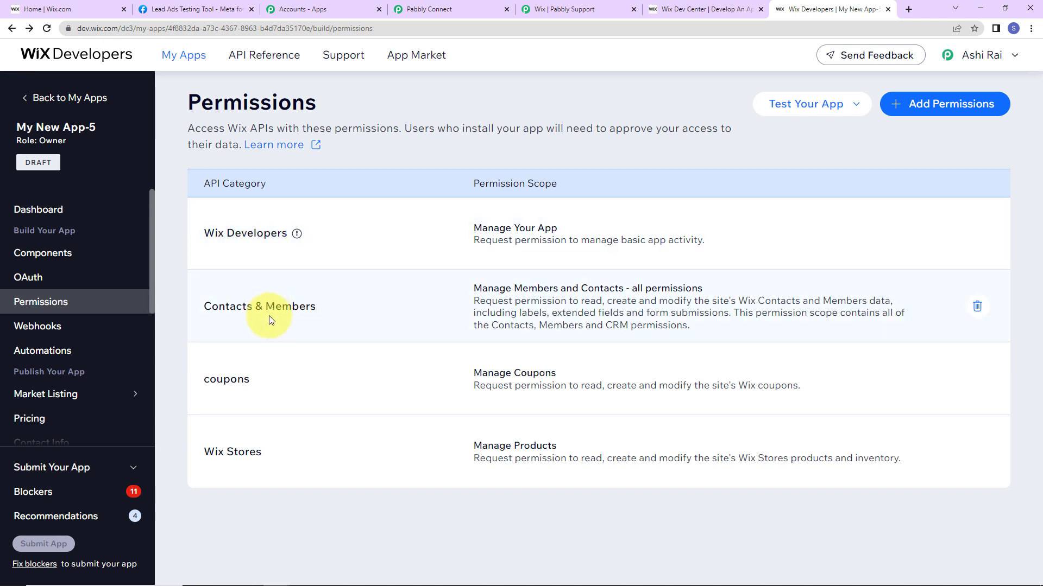
# Save the Connect Application dialog with My New App-5's credentials and approve with Agree & Add.
pyautogui.click(420, 11)
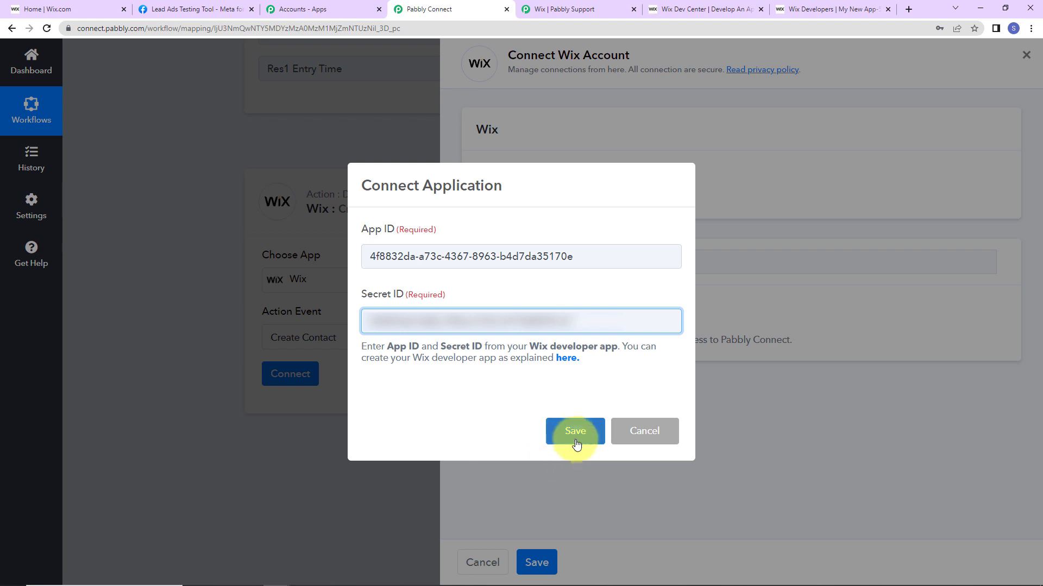
pyautogui.click(575, 432)
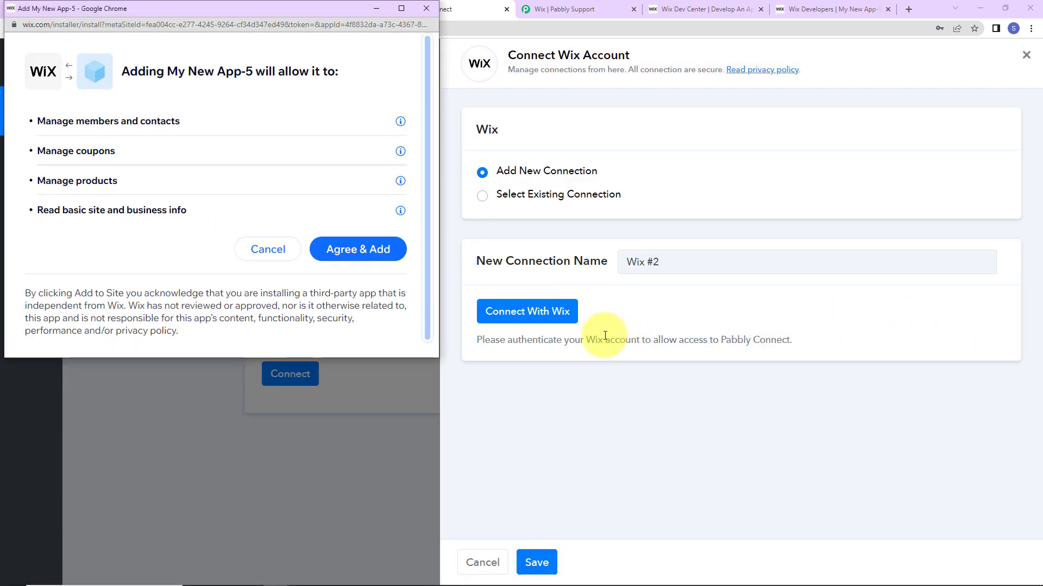
pyautogui.click(342, 254)
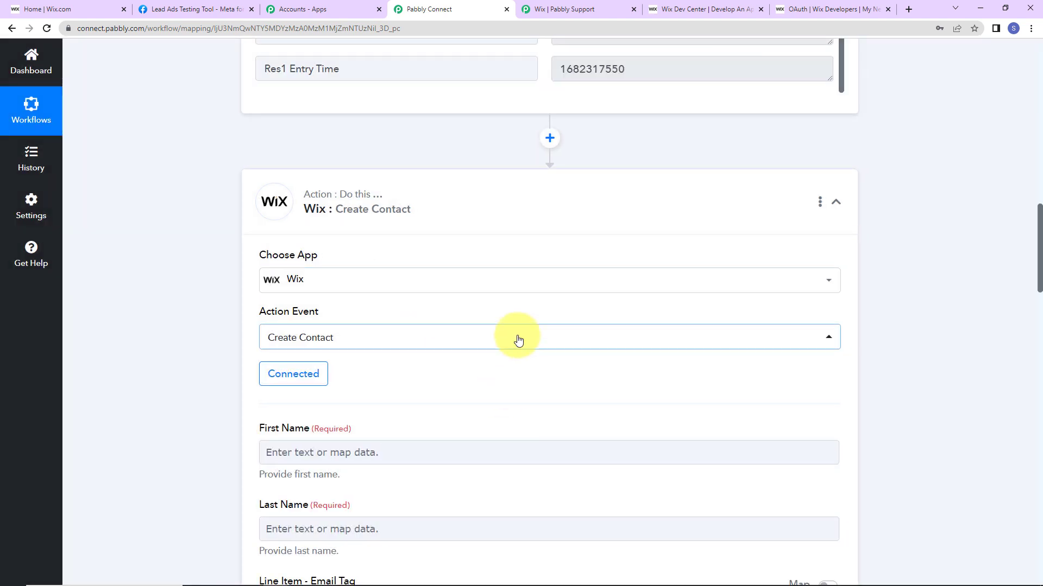
# Map the lead's Res4 First Name and Last Name into the Wix First Name and Last Name fields.
pyautogui.scroll(-2, 517, 338)
pyautogui.scroll(-2, 518, 340)
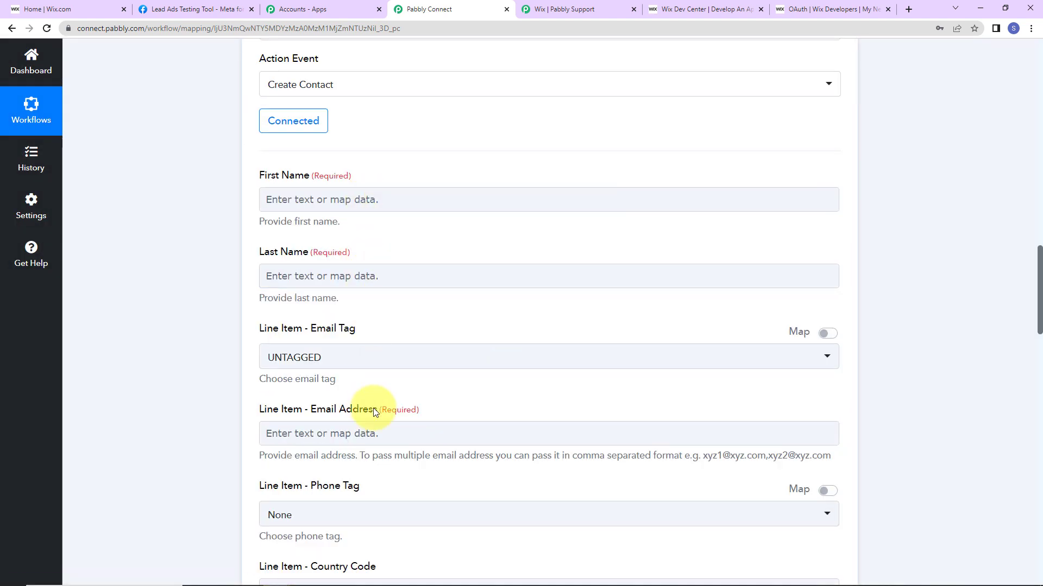
pyautogui.click(303, 200)
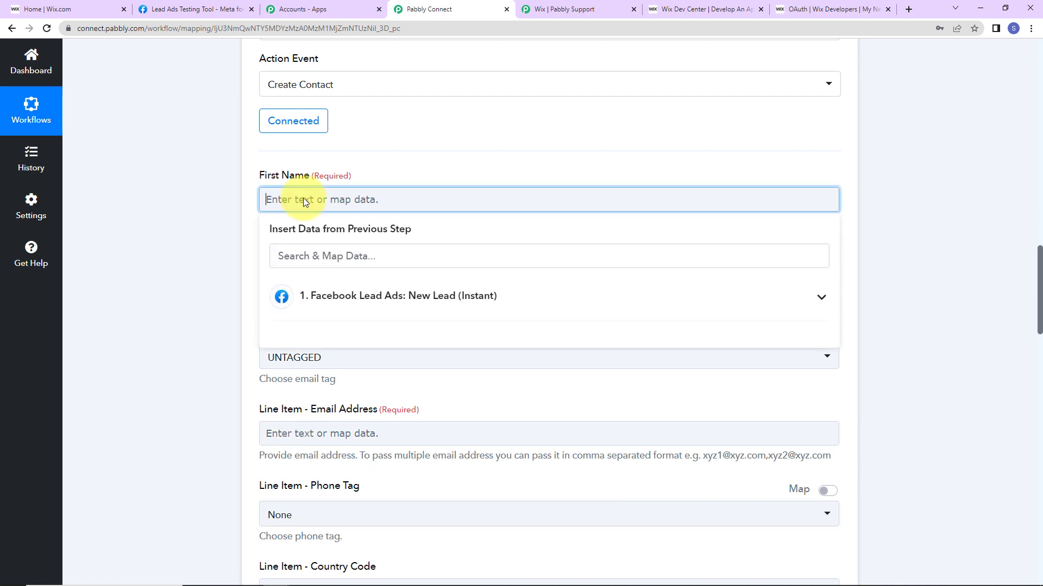
pyautogui.click(358, 300)
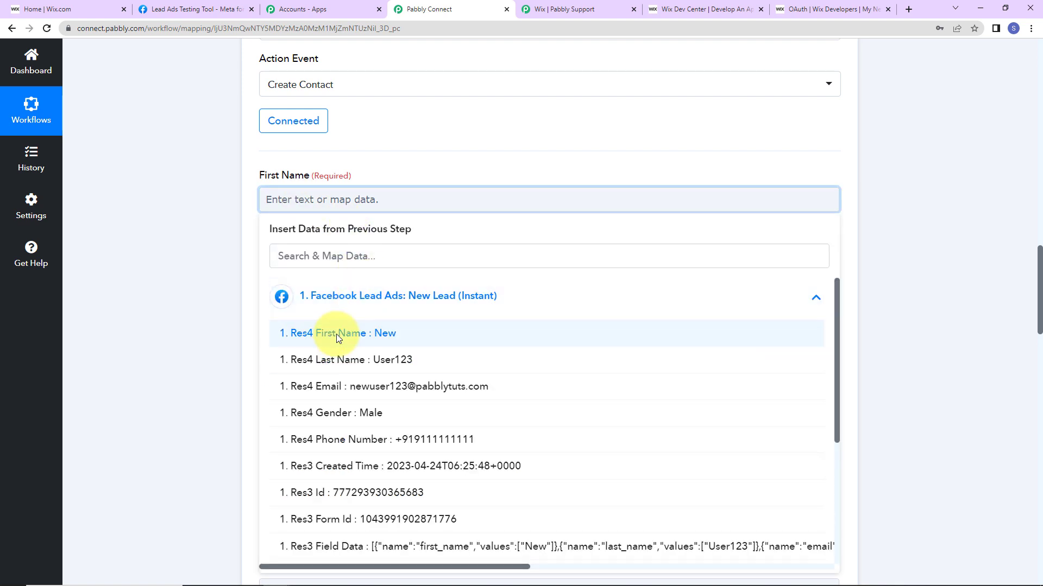
pyautogui.click(336, 334)
pyautogui.click(224, 246)
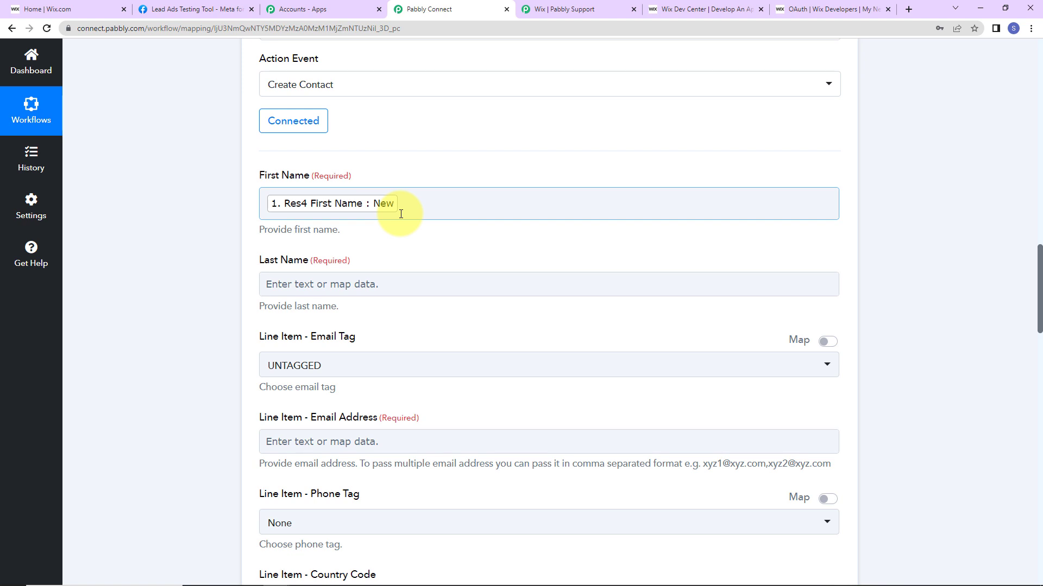
pyautogui.click(307, 283)
pyautogui.click(326, 382)
pyautogui.click(326, 440)
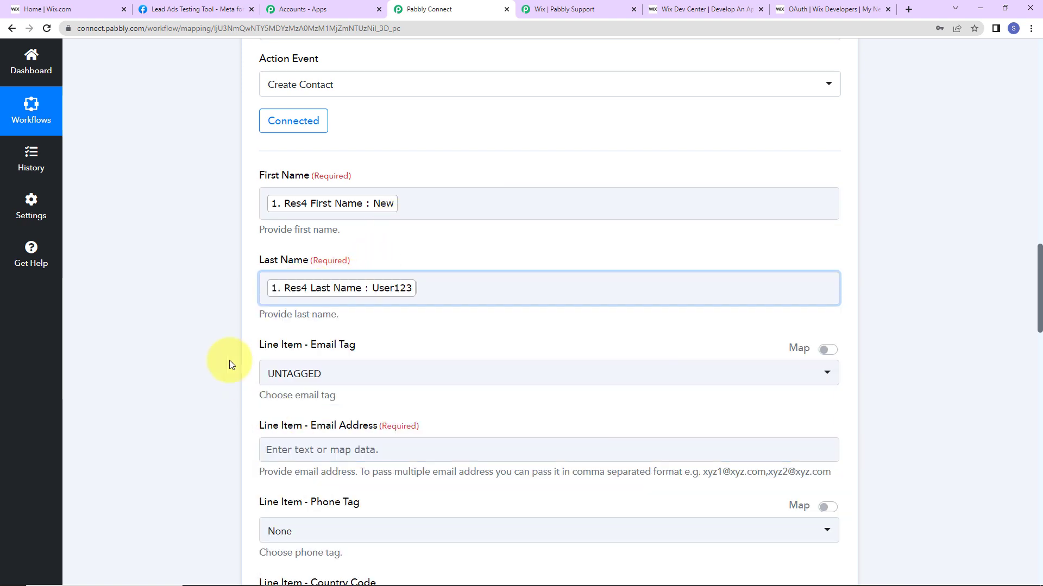
# Set Email Tag to WORK, map Res4 Email into Email Address, and set Phone Tag to WORK.
pyautogui.scroll(-2, 204, 332)
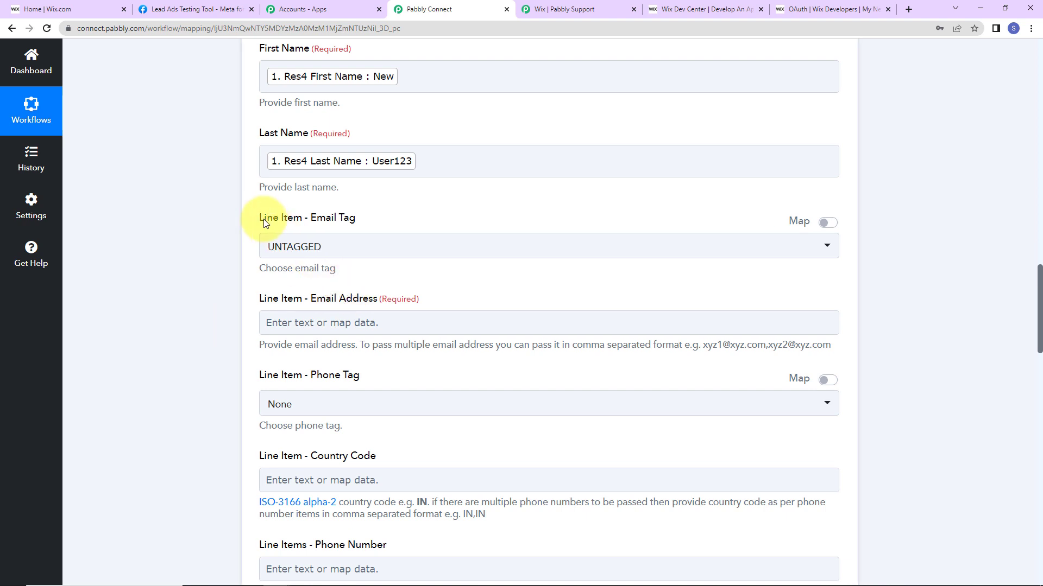
pyautogui.click(352, 251)
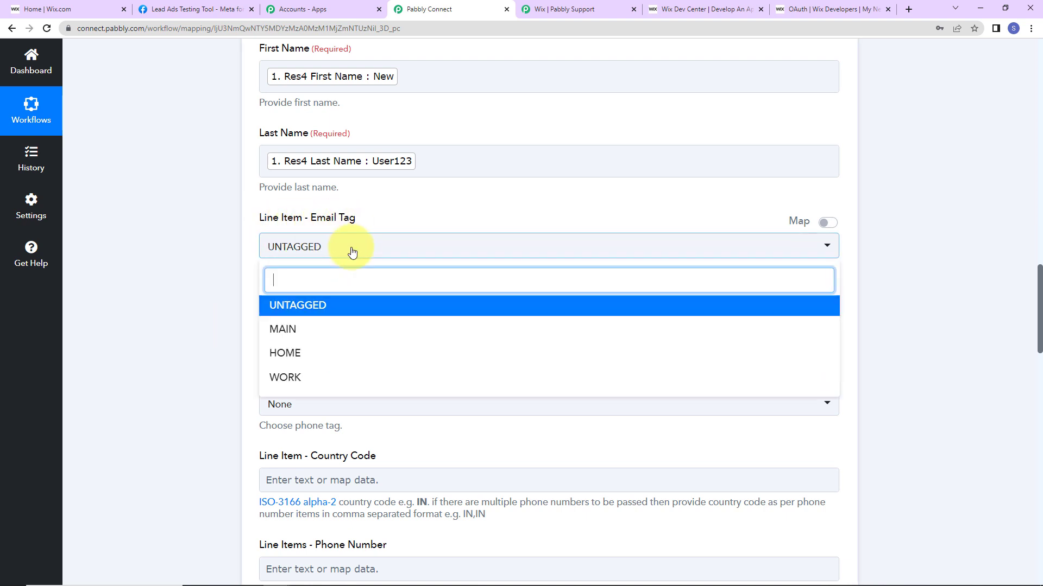
pyautogui.click(288, 377)
pyautogui.scroll(-2, 173, 252)
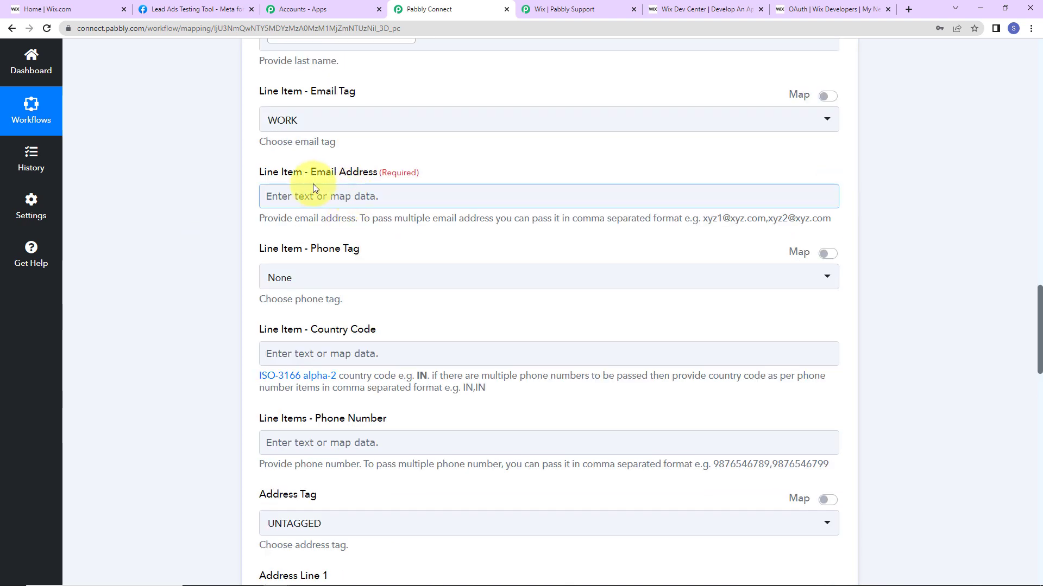
pyautogui.click(345, 195)
pyautogui.click(343, 294)
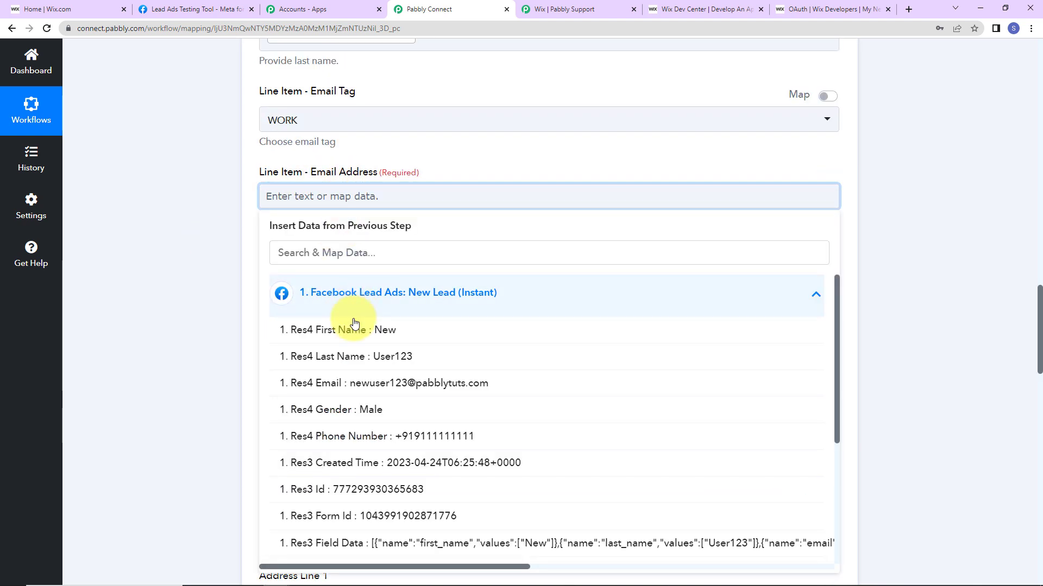
pyautogui.click(329, 384)
pyautogui.scroll(-2, 204, 255)
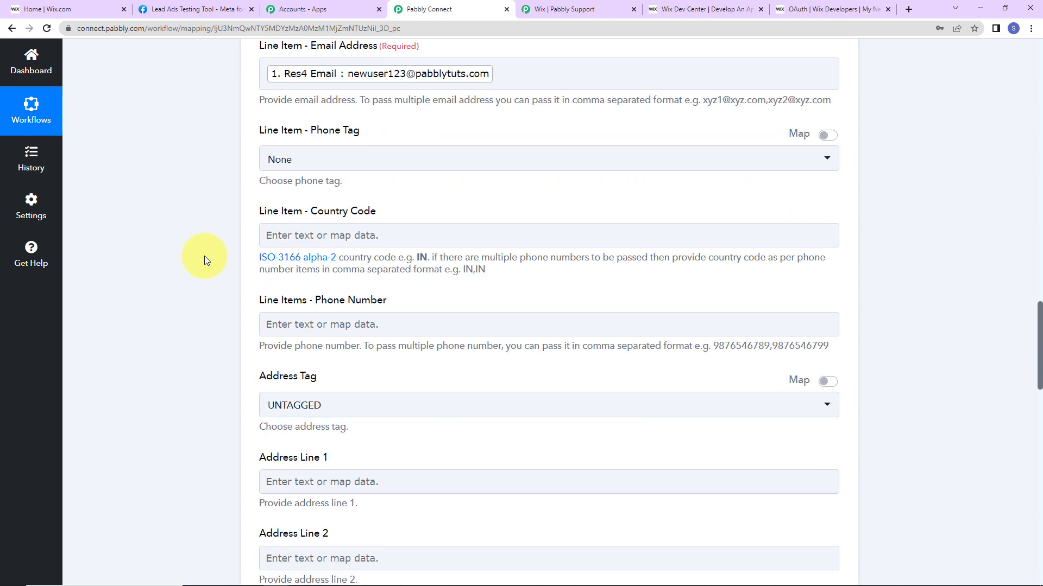
pyautogui.click(321, 161)
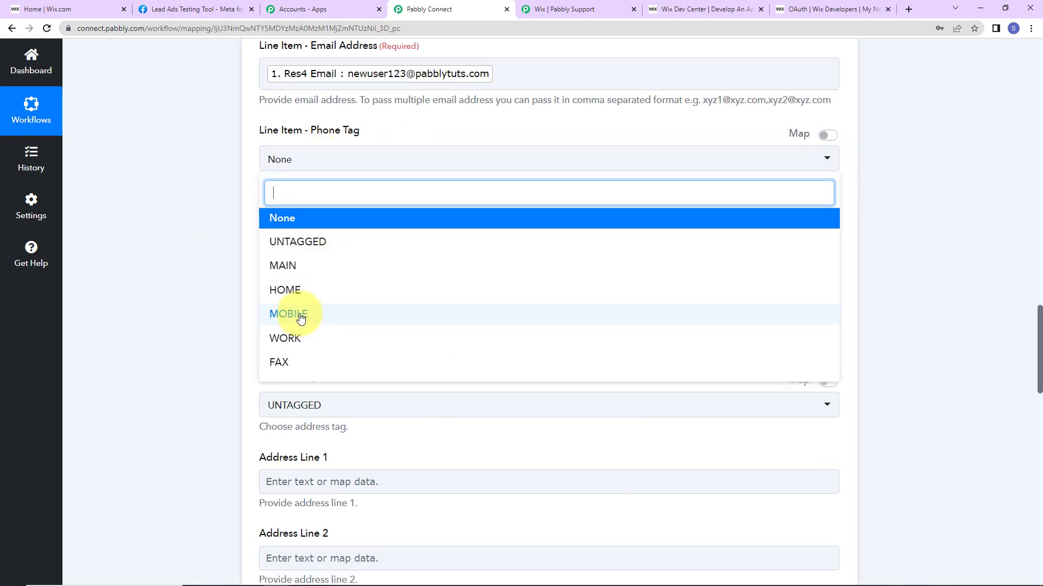
pyautogui.click(294, 337)
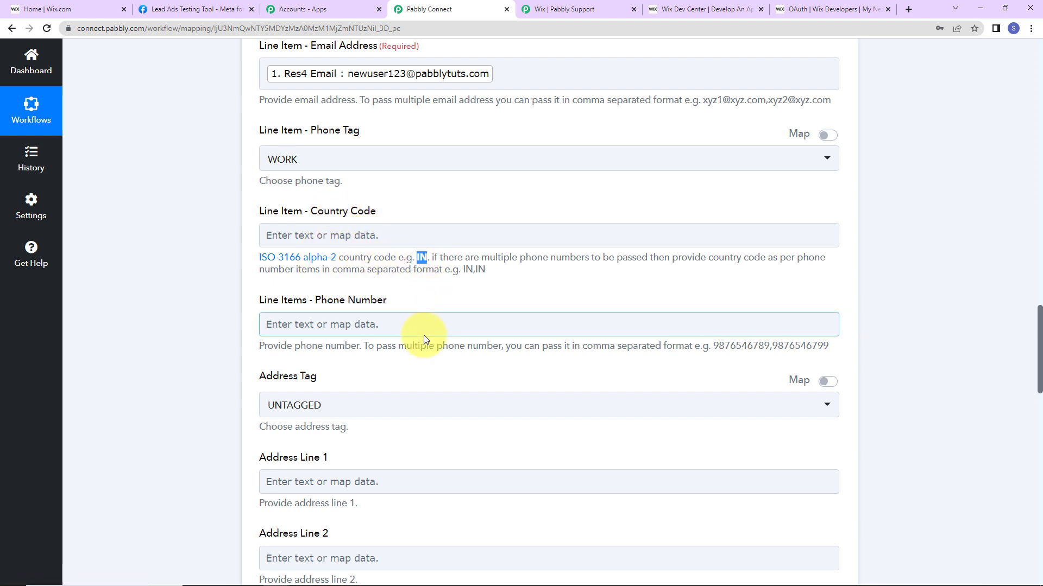
pyautogui.click(346, 237)
pyautogui.write('IN')
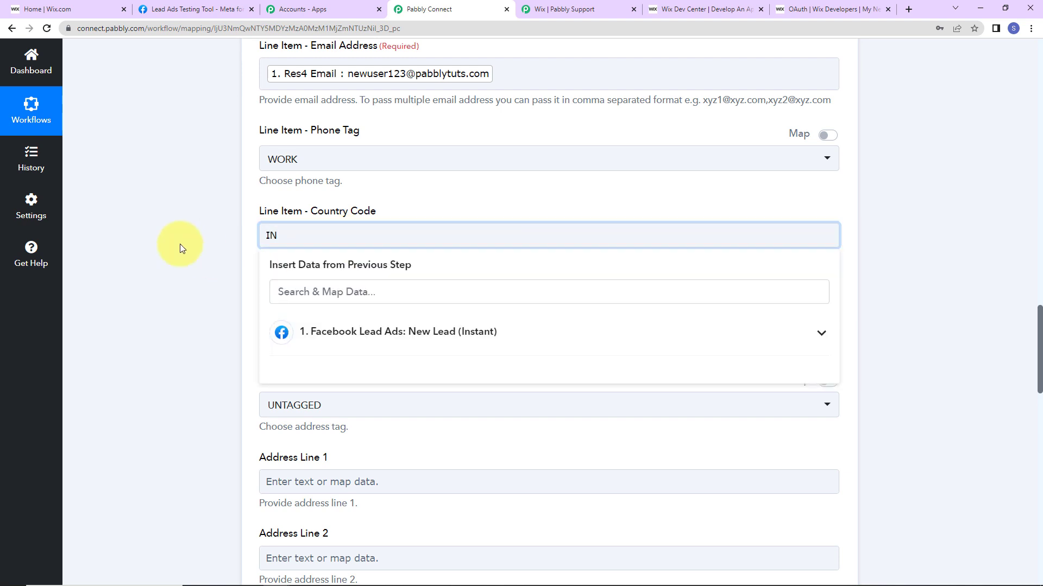
pyautogui.click(180, 243)
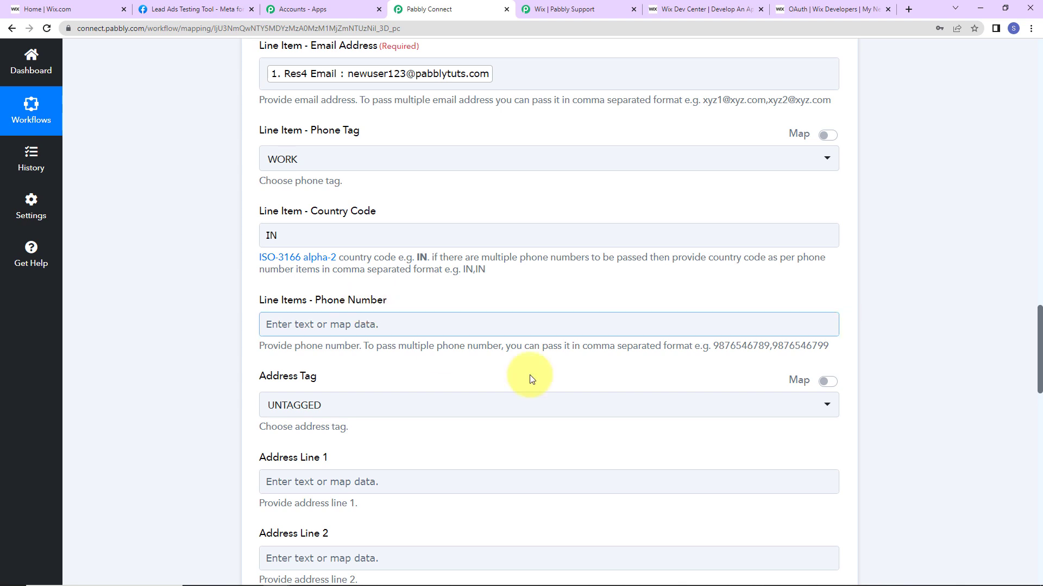
pyautogui.moveTo(714, 344); pyautogui.dragTo(766, 348)
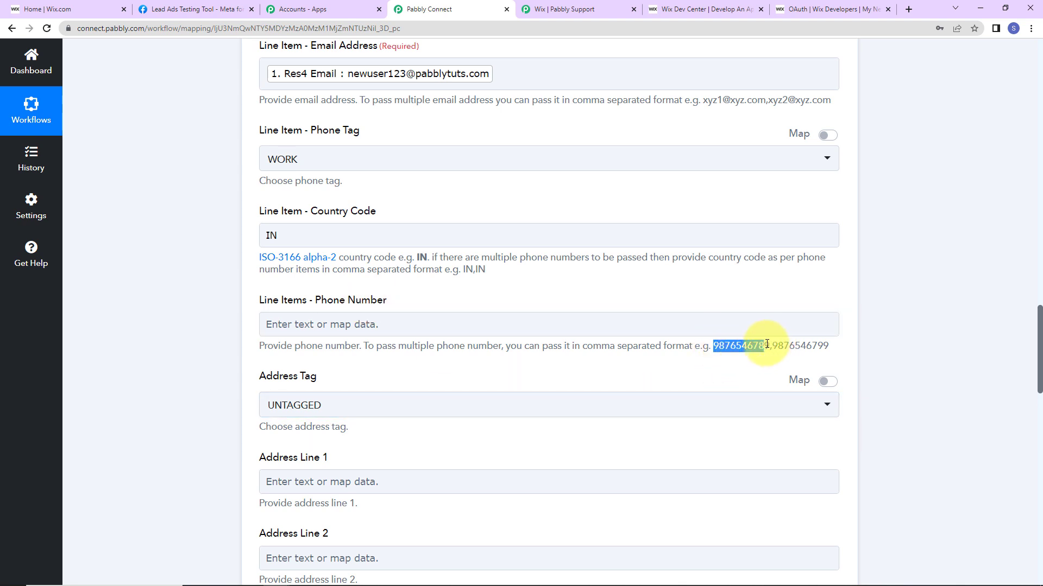
pyautogui.scroll(15, 917, 328)
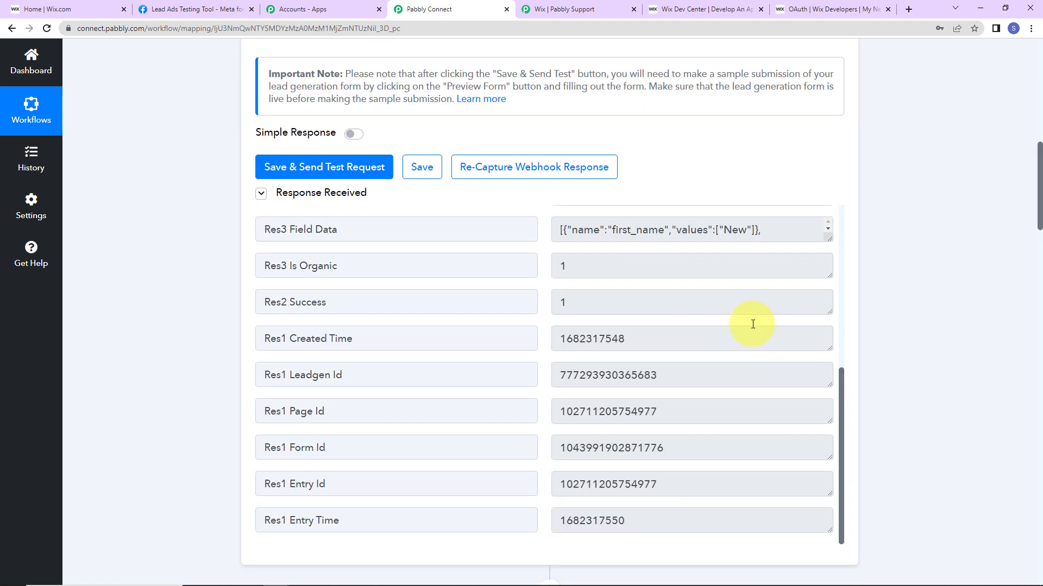
pyautogui.scroll(5, 617, 401)
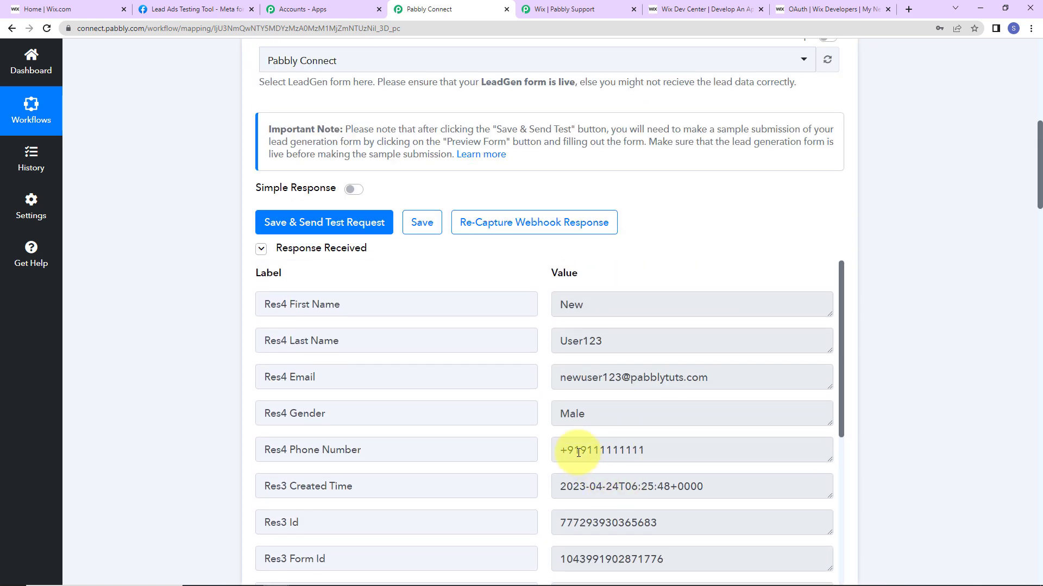
pyautogui.scroll(-5, 883, 377)
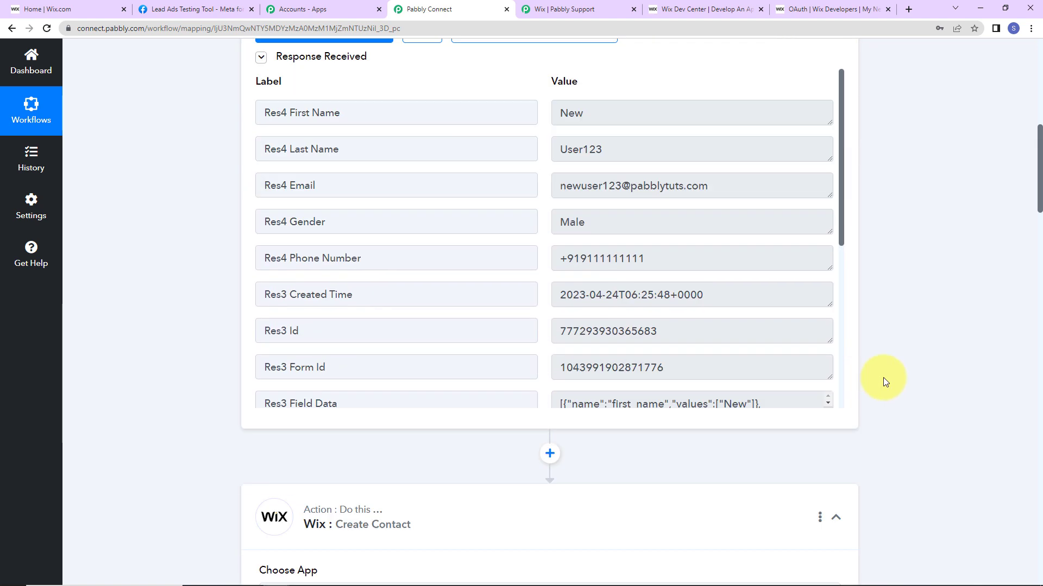
pyautogui.scroll(-2, 917, 366)
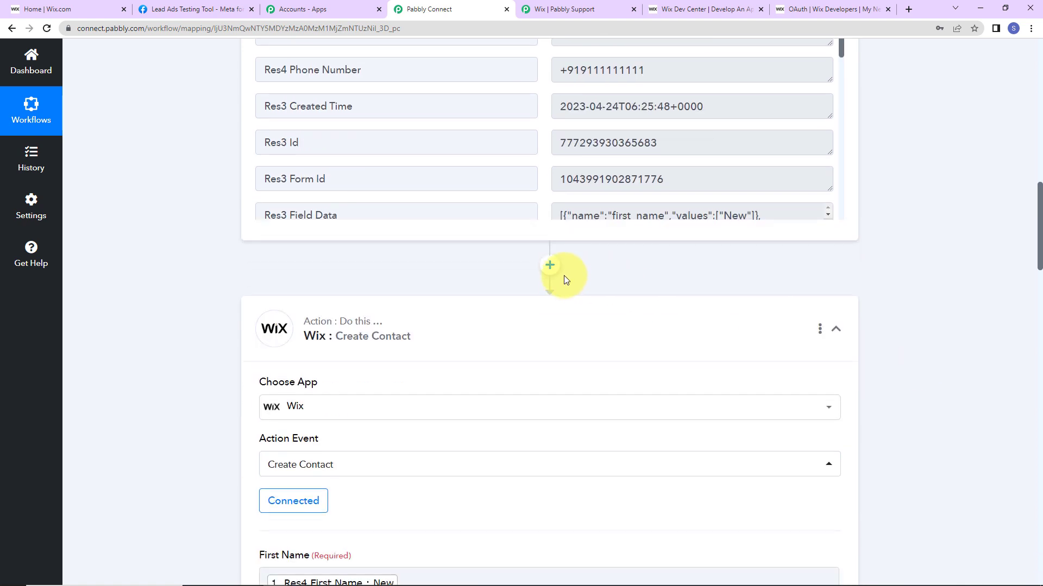
# Insert a Text Formatter step with the Split Text action before Wix Create Contact and connect it.
pyautogui.click(552, 265)
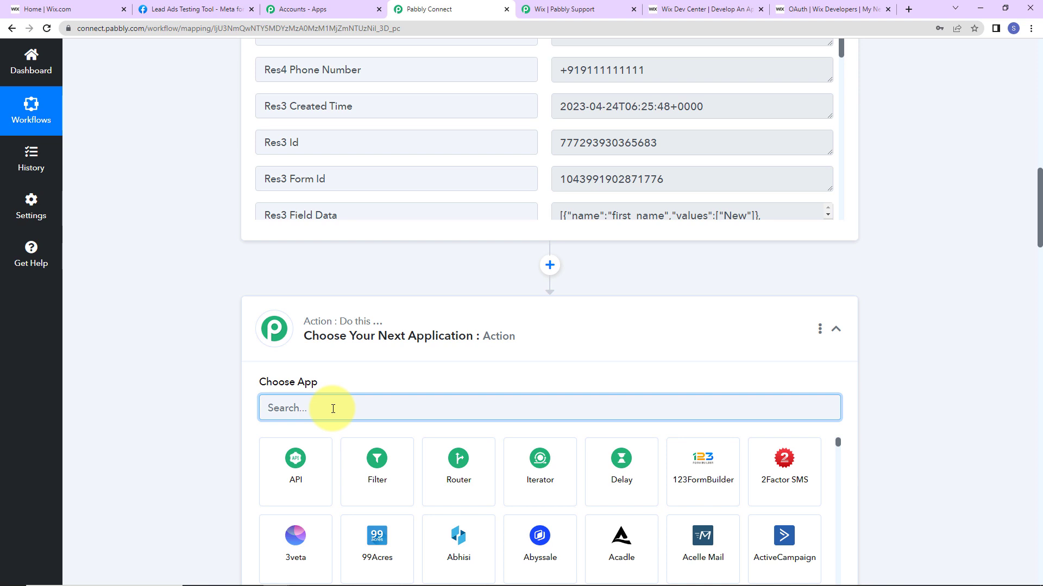
pyautogui.write('text')
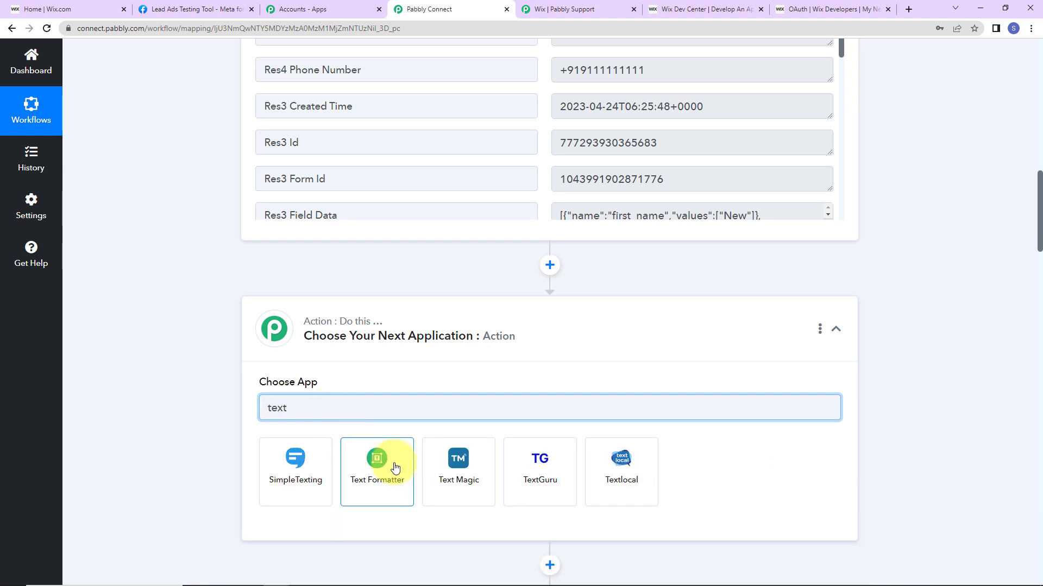
pyautogui.click(394, 467)
pyautogui.click(300, 470)
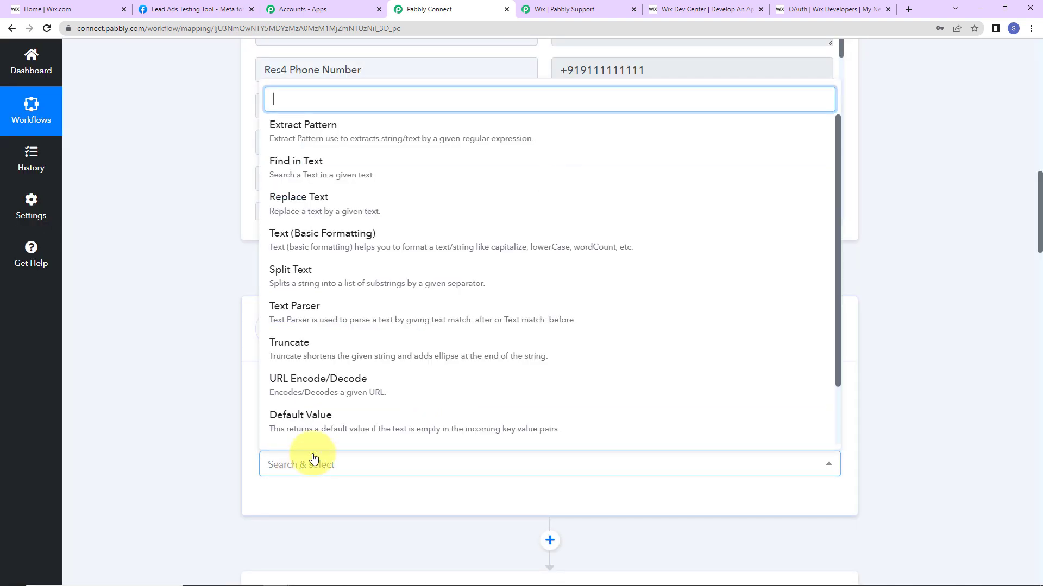
pyautogui.click(302, 273)
pyautogui.click(288, 502)
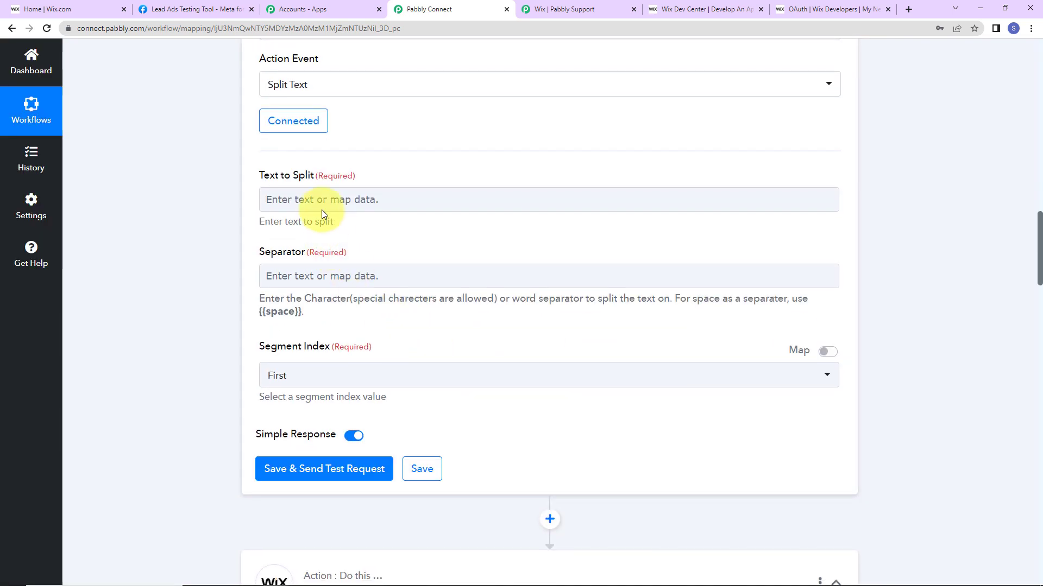
# Map the lead's Res4 Phone Number as Text to Split with separator +91.
pyautogui.click(320, 203)
pyautogui.click(335, 299)
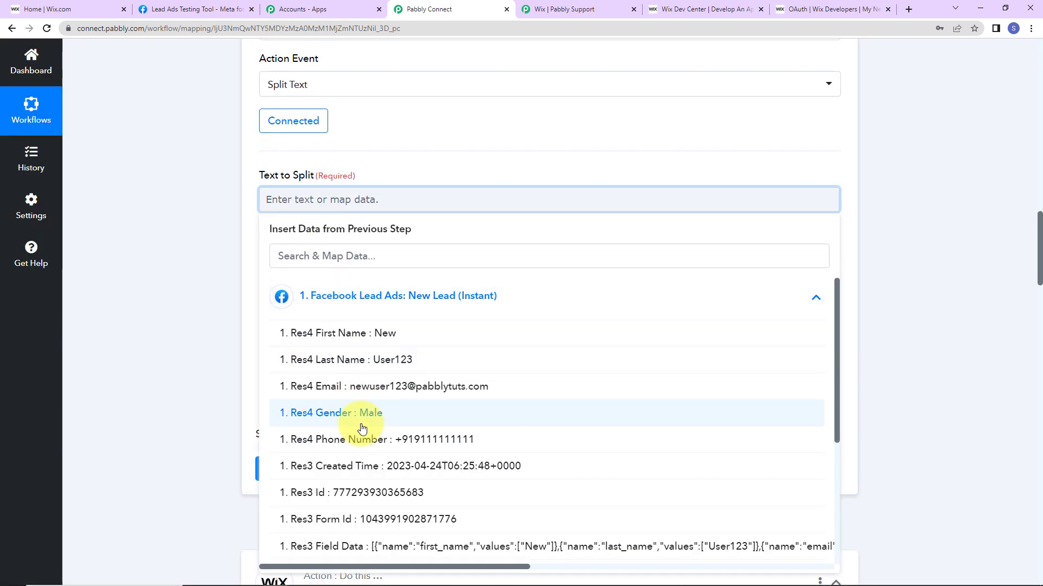
pyautogui.click(358, 439)
pyautogui.click(182, 252)
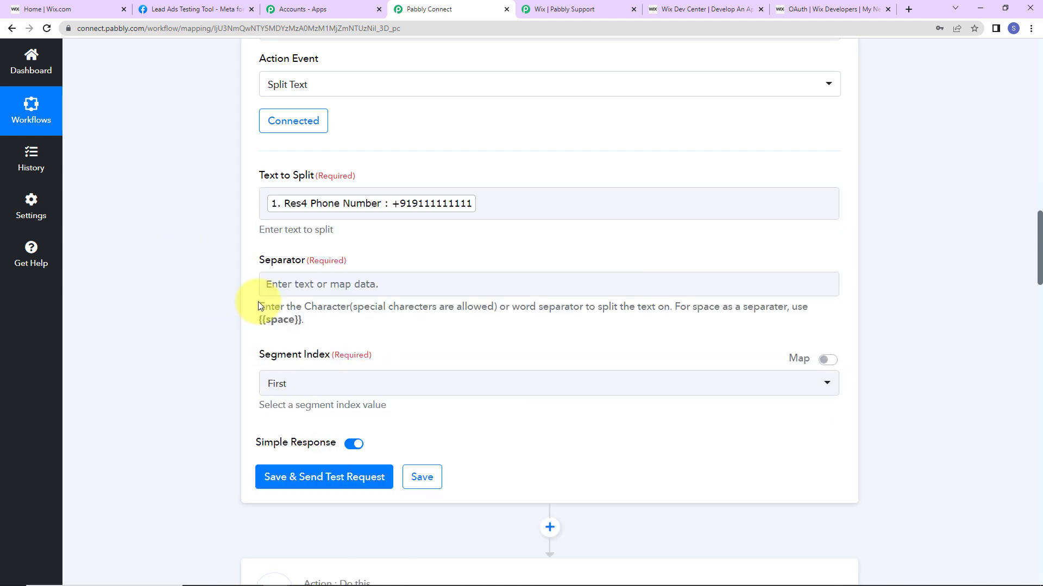
pyautogui.click(283, 285)
pyautogui.write('+')
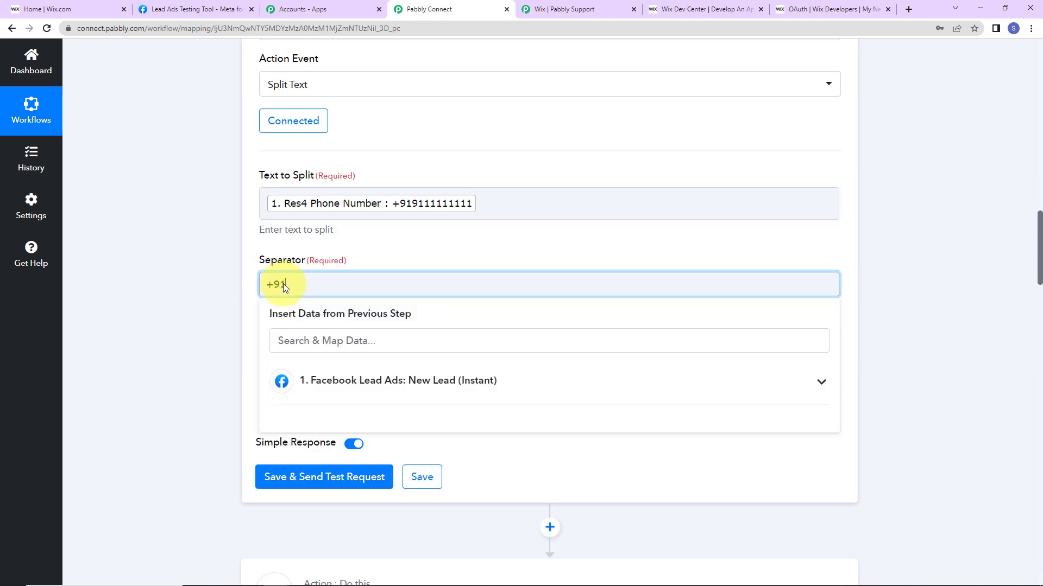
pyautogui.write('91')
pyautogui.click(213, 266)
pyautogui.click(293, 386)
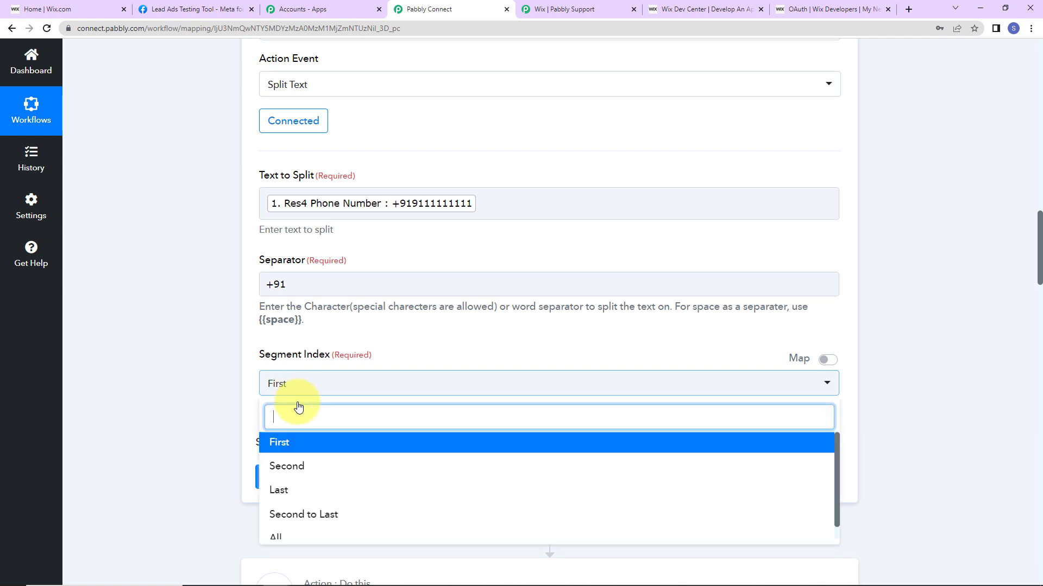
pyautogui.click(291, 492)
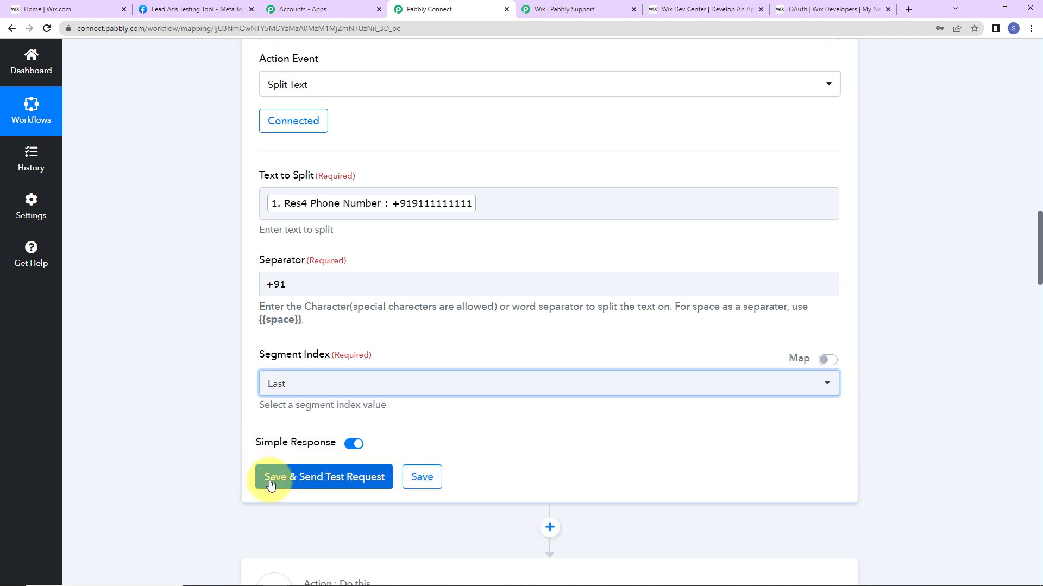
pyautogui.click(268, 479)
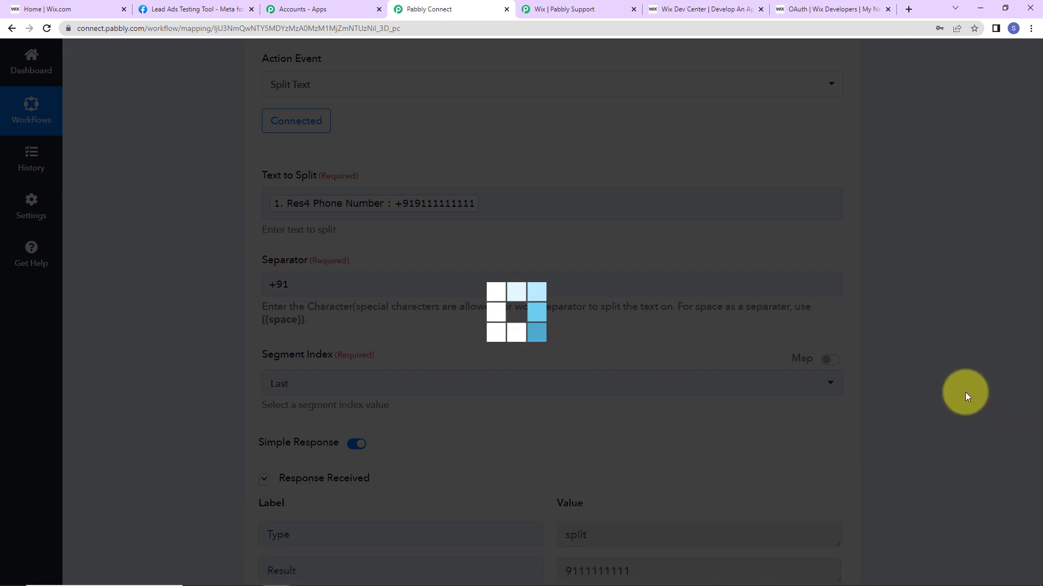
pyautogui.scroll(-5, 966, 395)
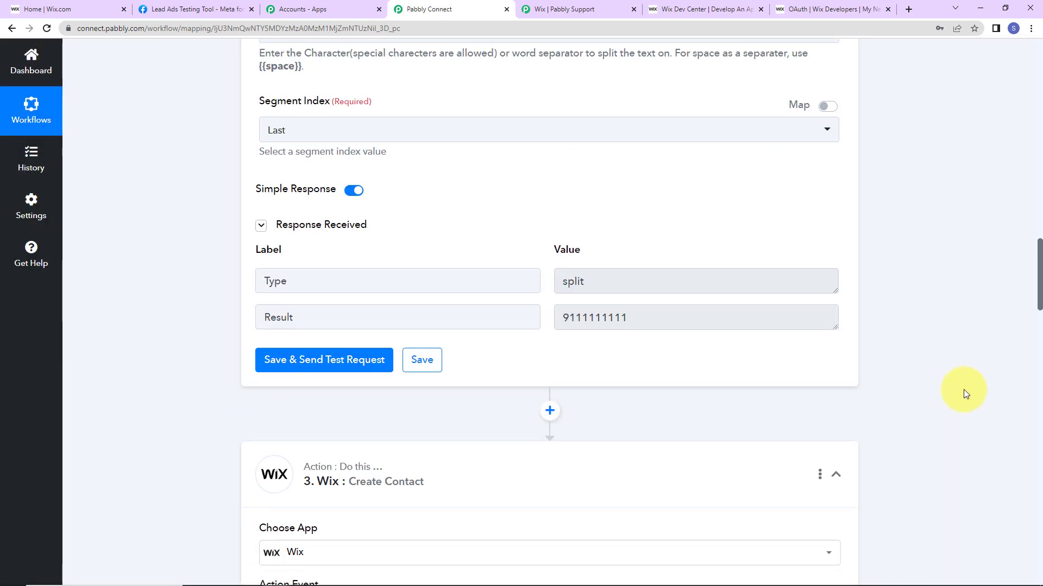
pyautogui.scroll(-7, 963, 390)
# Keep the existing Wix #2 connection on the Create Contact step.
pyautogui.click(277, 265)
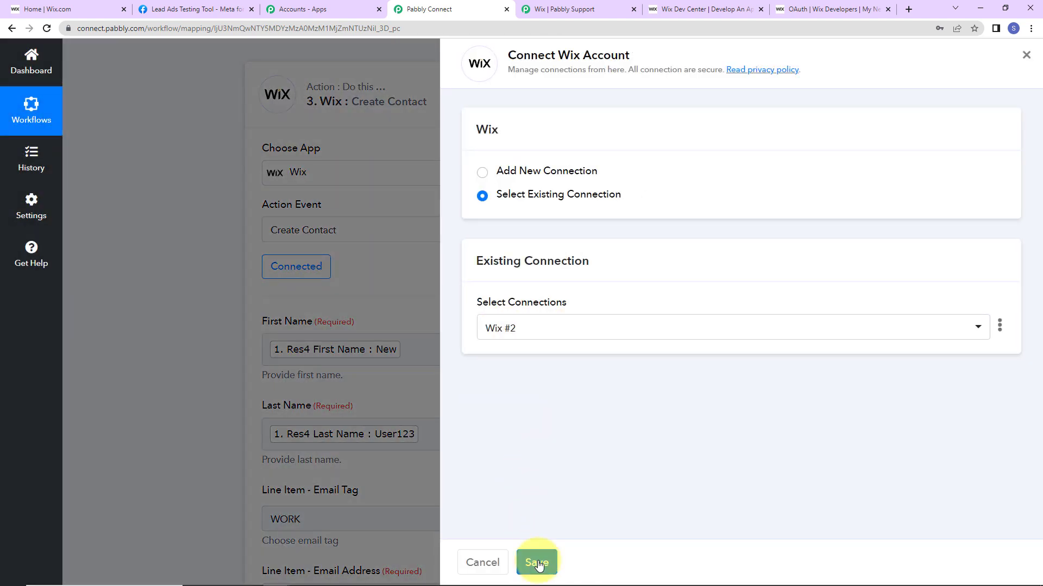
pyautogui.click(537, 565)
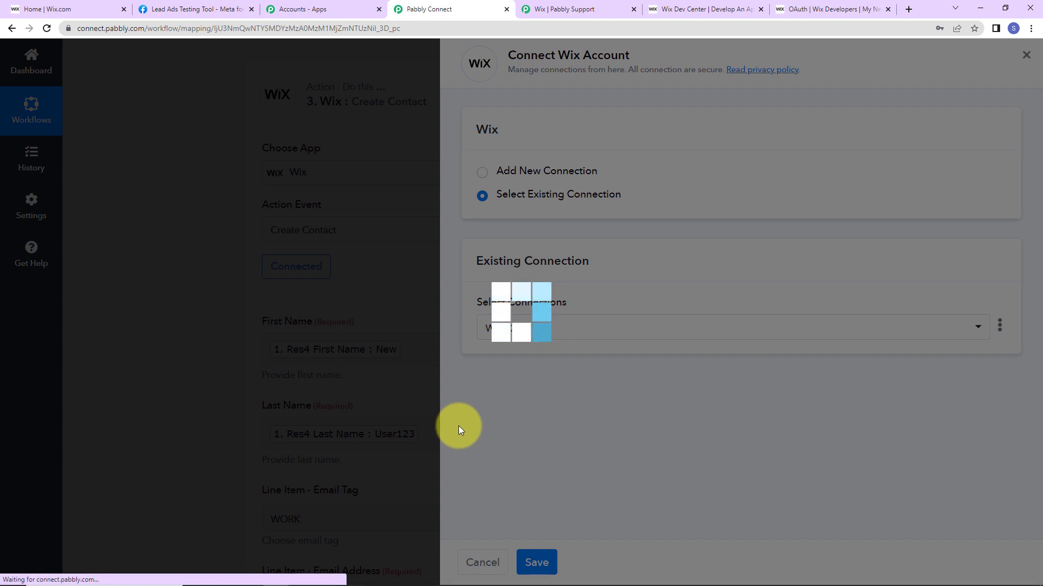
pyautogui.scroll(-4, 926, 340)
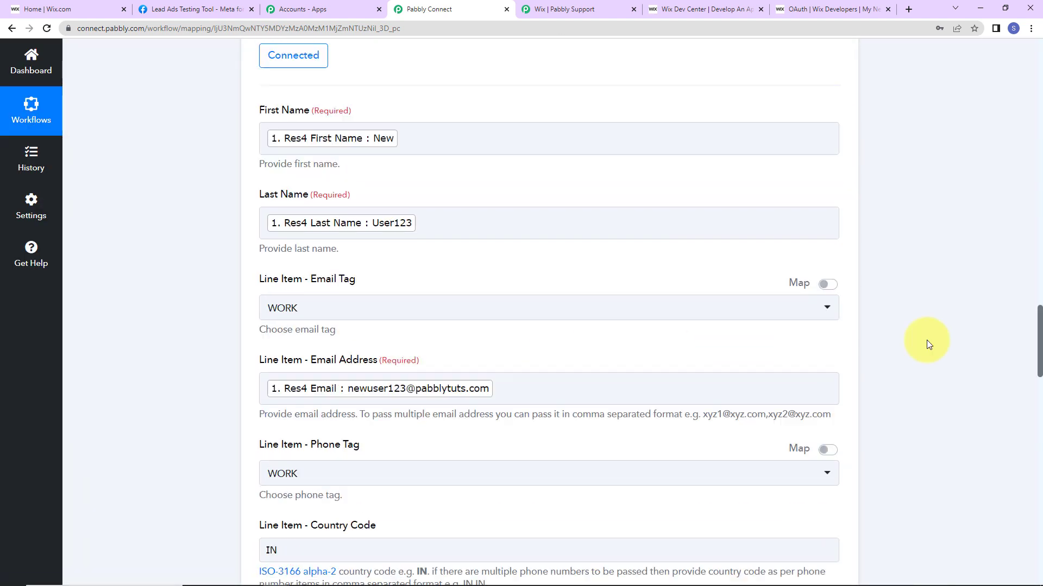
pyautogui.scroll(-8, 927, 340)
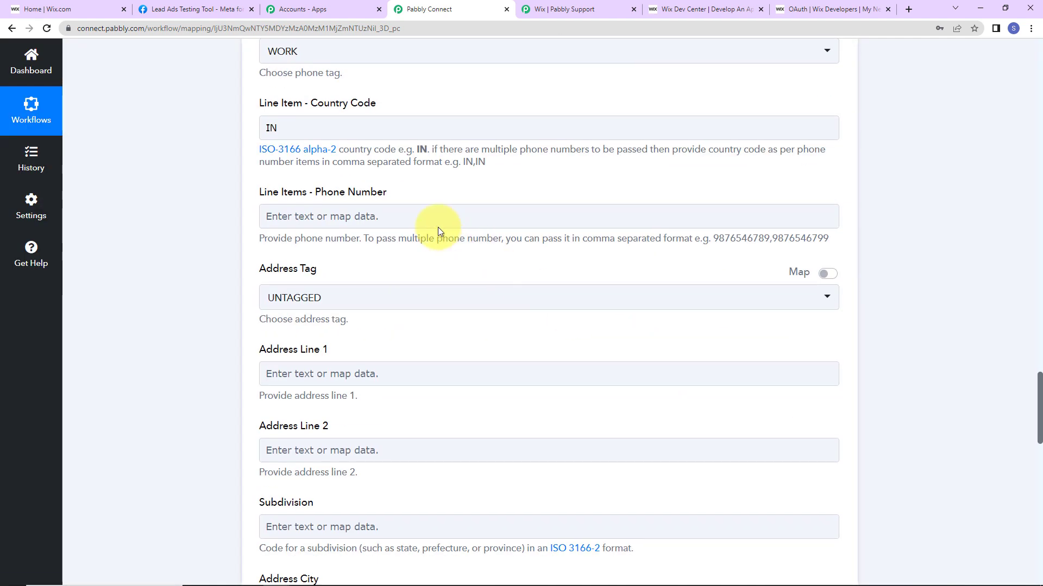
pyautogui.click(422, 216)
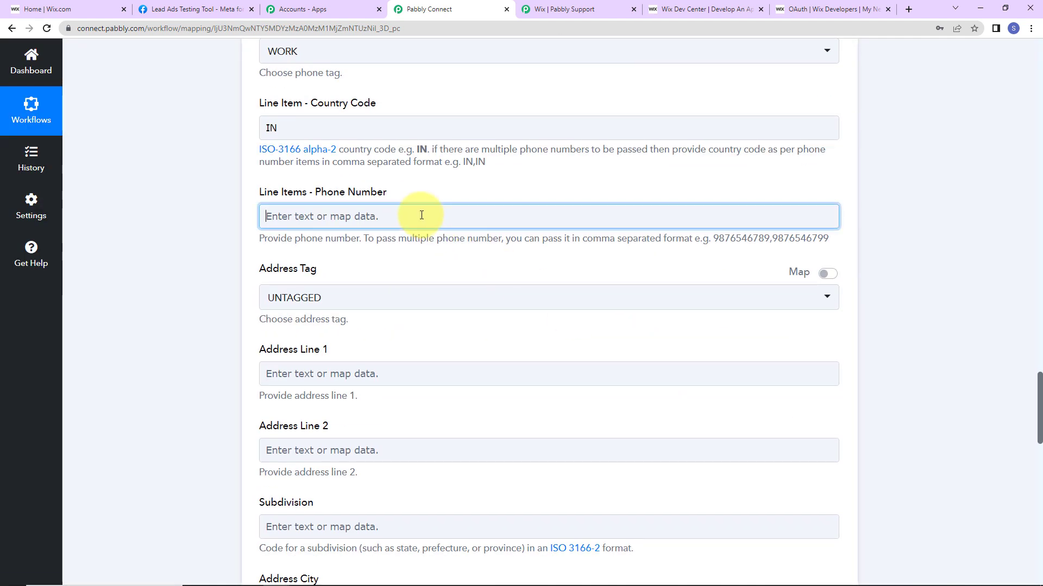
pyautogui.click(365, 356)
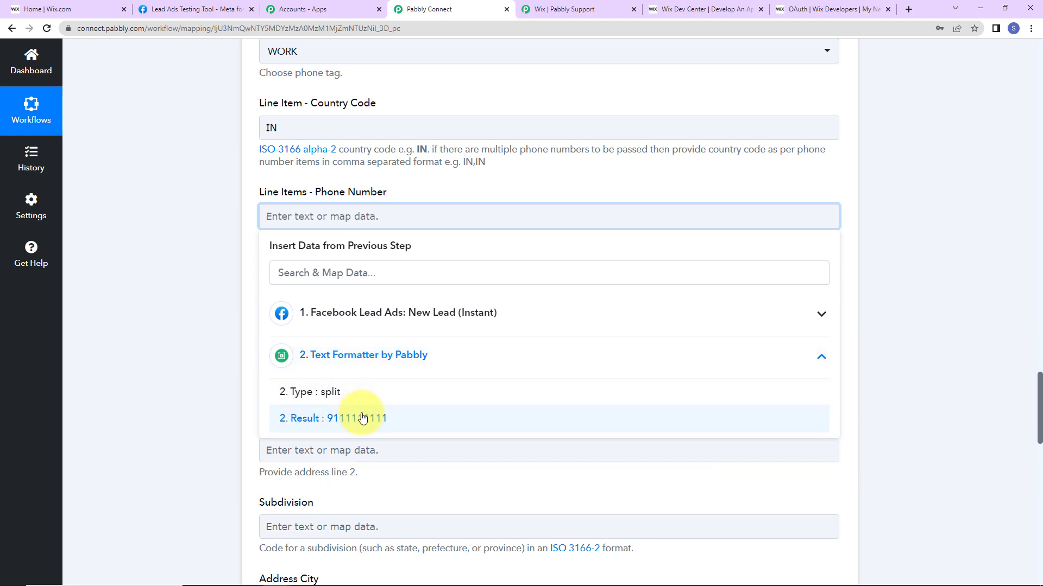
pyautogui.click(362, 418)
pyautogui.click(211, 265)
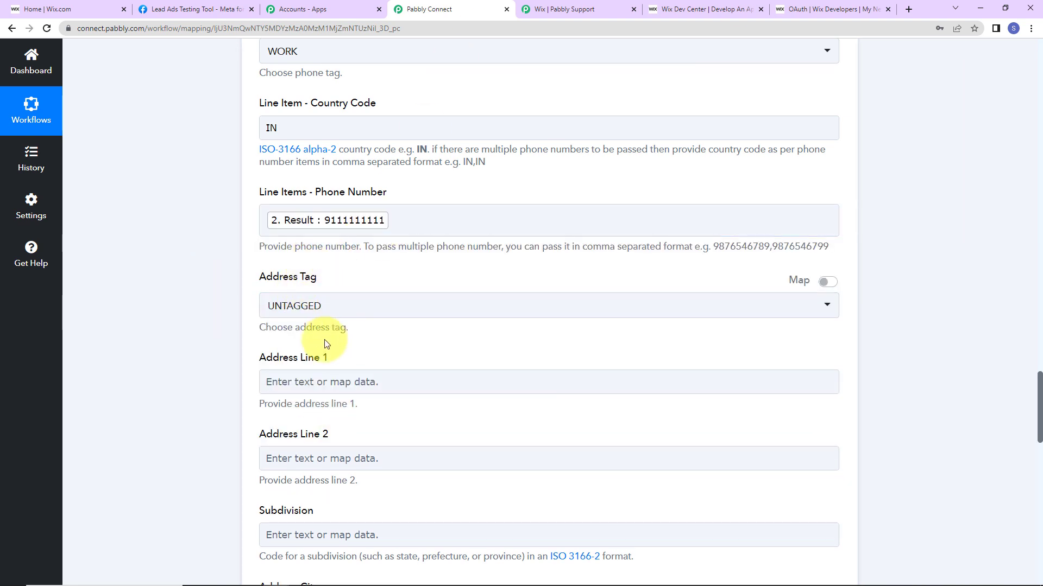
pyautogui.scroll(-7, 340, 326)
pyautogui.scroll(-5, 340, 326)
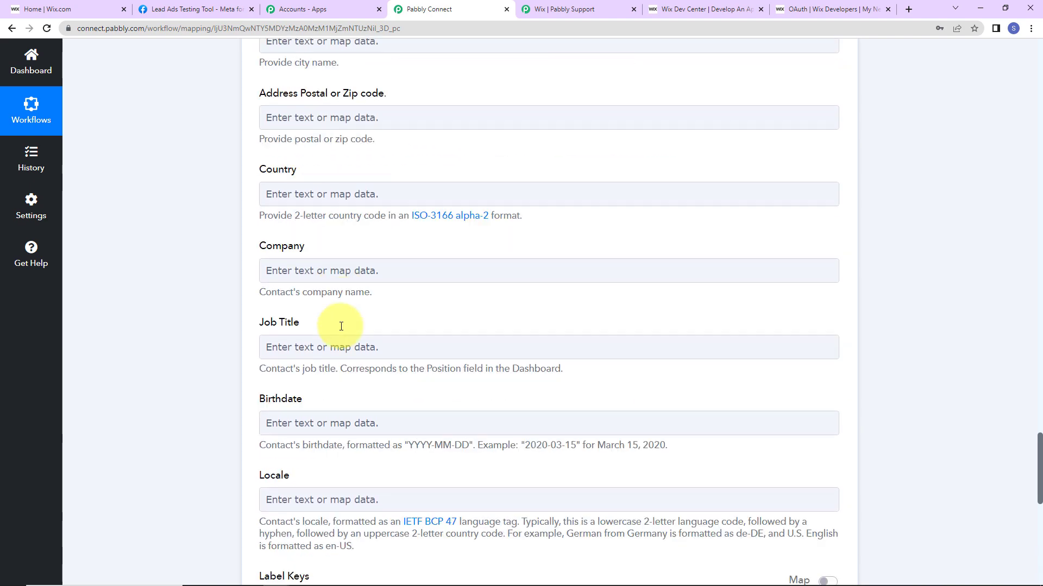
pyautogui.scroll(-5, 342, 330)
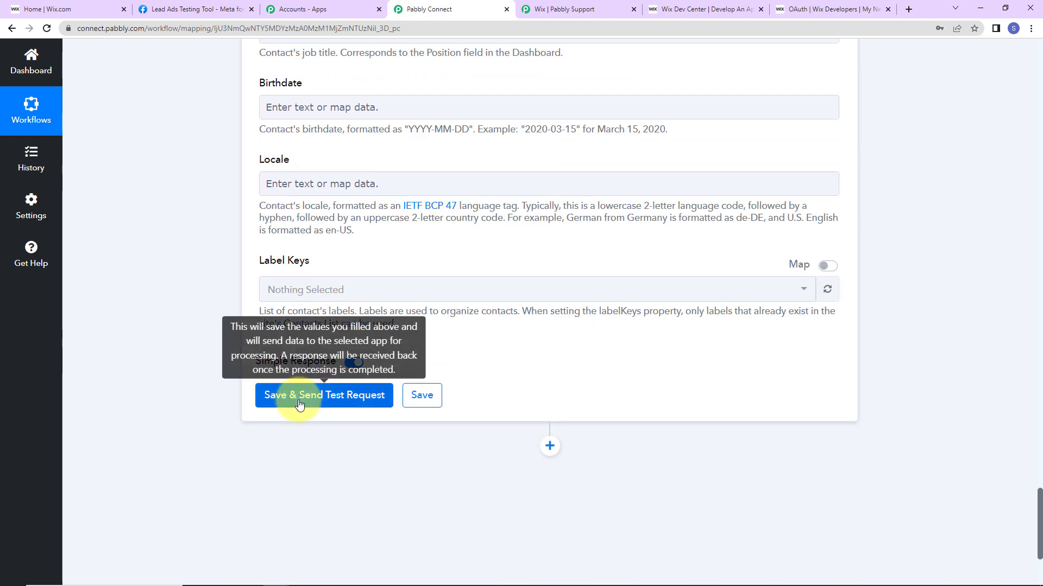
pyautogui.click(318, 393)
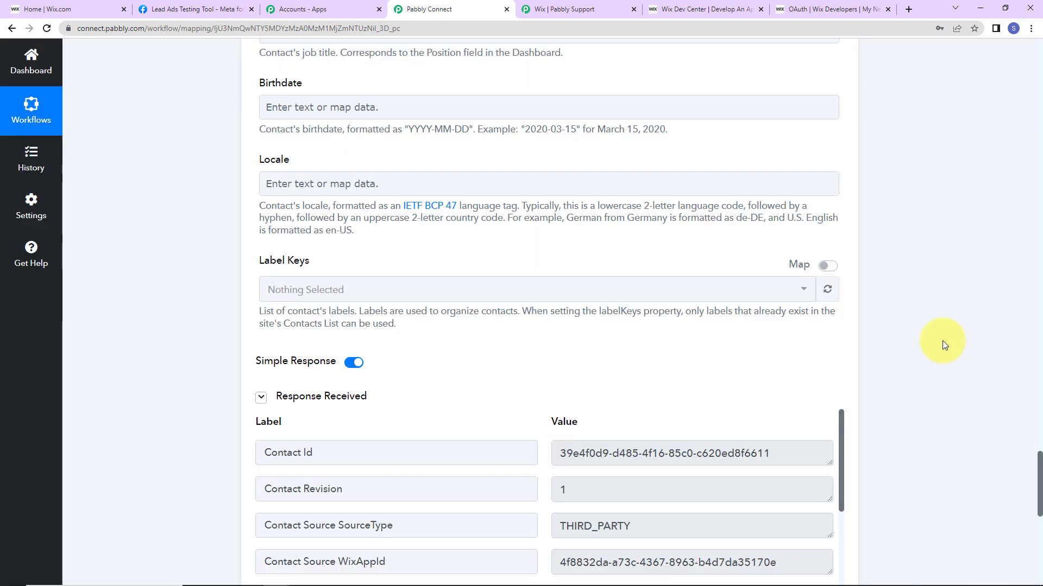
pyautogui.scroll(-5, 943, 340)
pyautogui.scroll(-2, 706, 391)
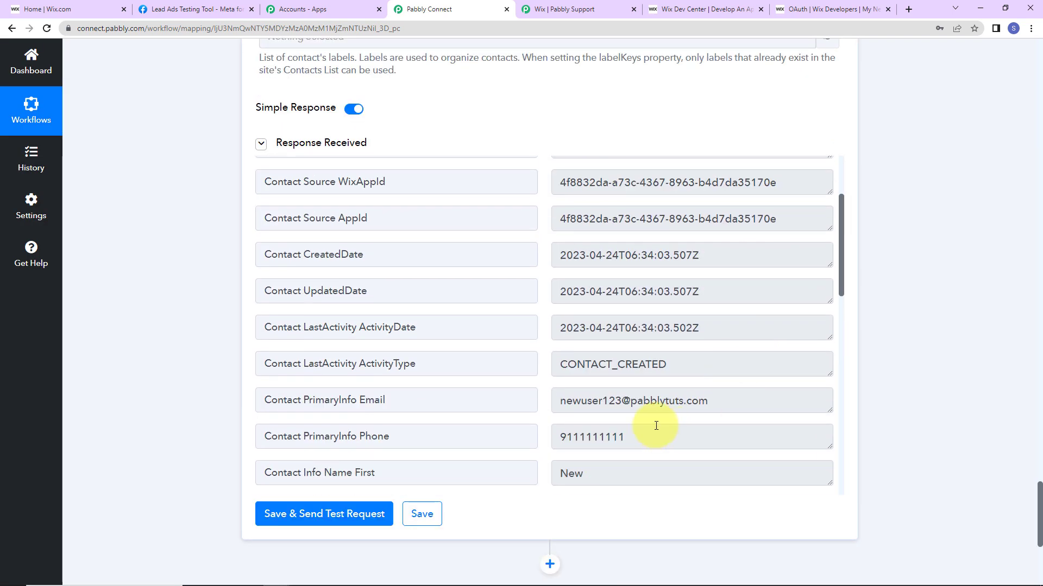
pyautogui.click(682, 357)
pyautogui.doubleClick(726, 366)
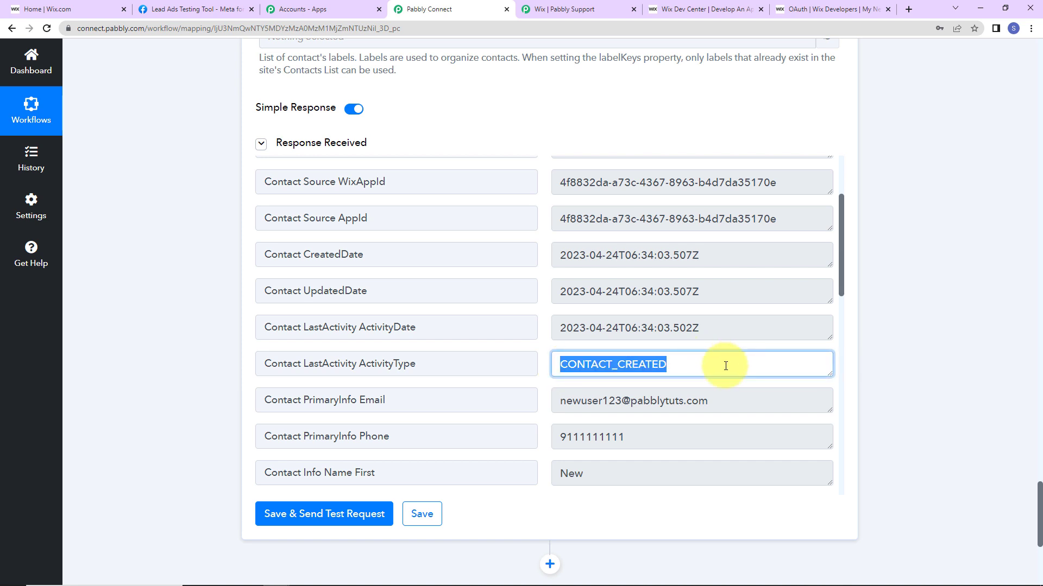
pyautogui.click(47, 9)
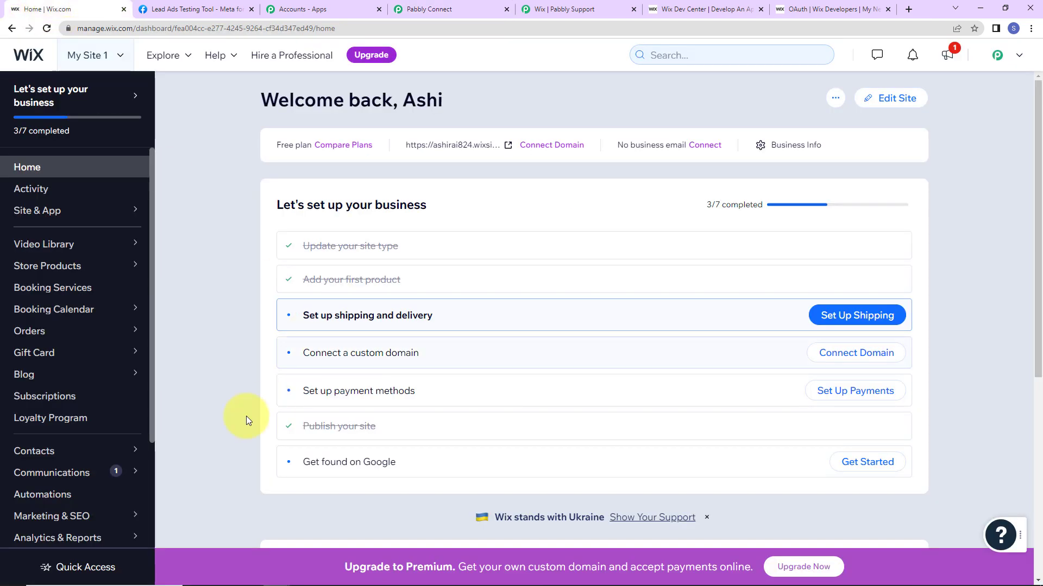
# Check the Wix Contacts list for the new test lead's phone number, then return to the Lead Ads Testing Tool.
pyautogui.moveTo(51, 451)
pyautogui.click(192, 416)
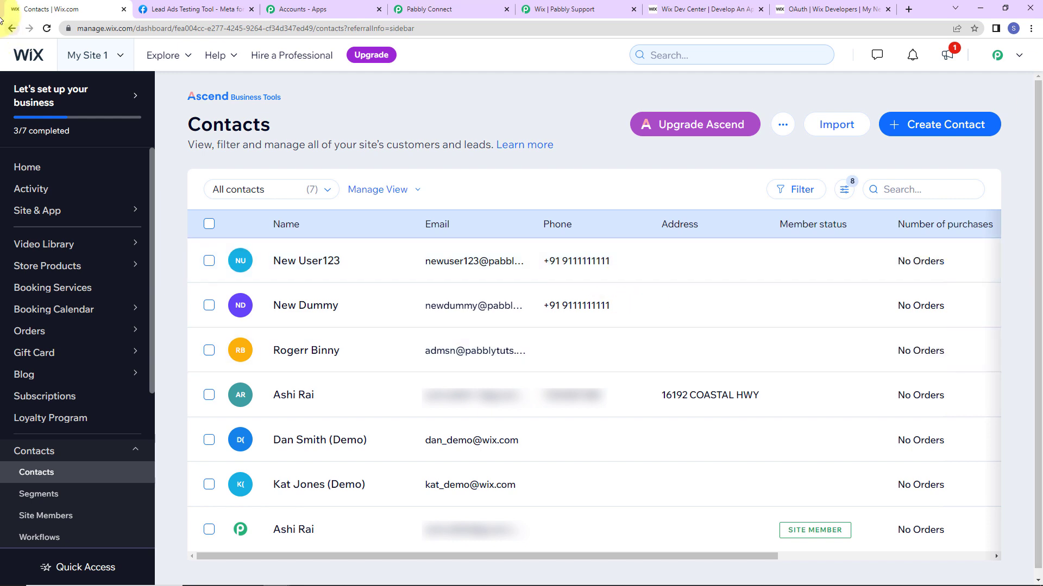
pyautogui.click(185, 11)
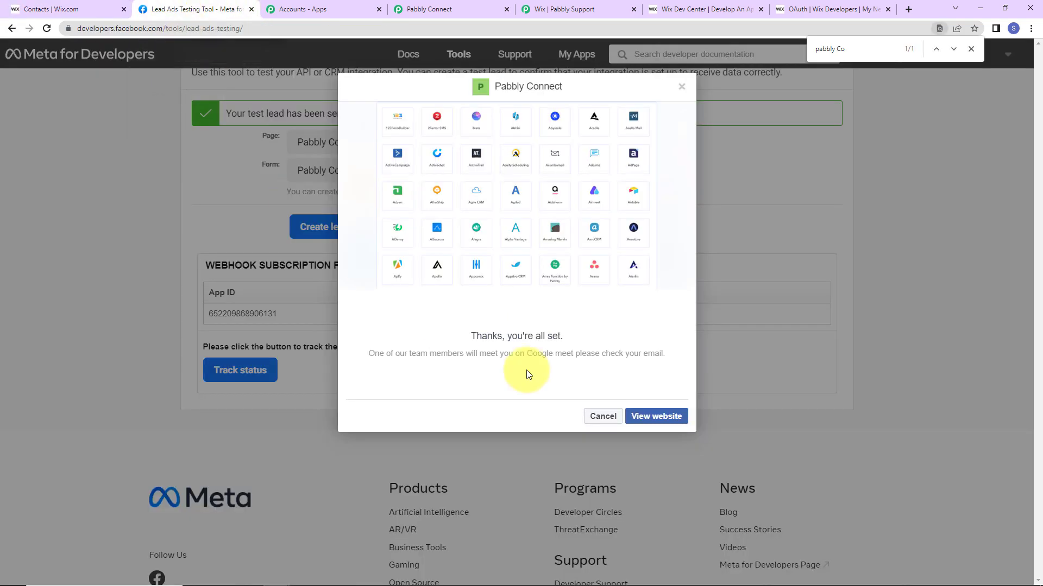
# Close the form preview and delete the existing test lead for the form.
pyautogui.click(682, 90)
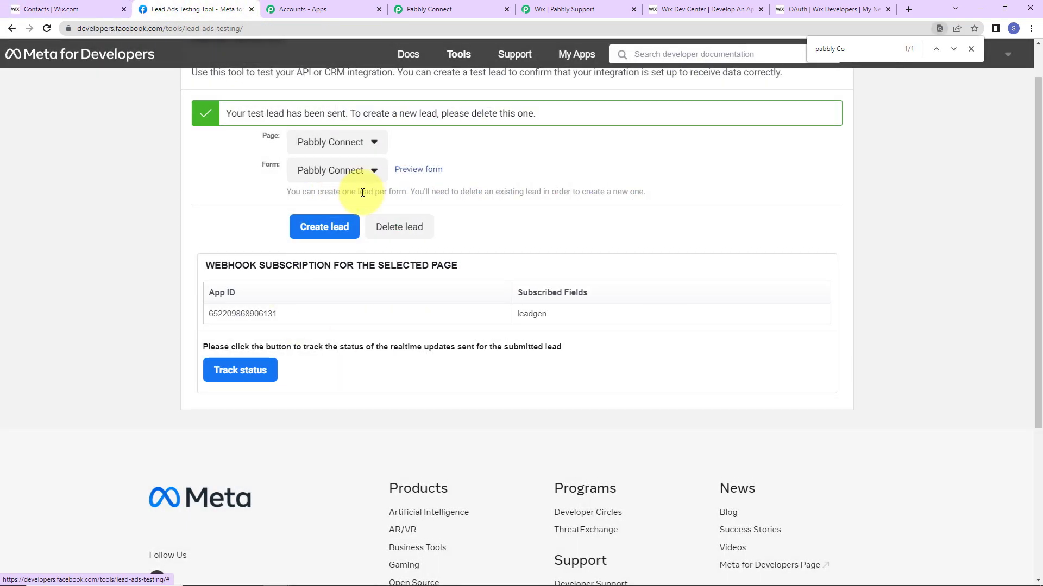
pyautogui.click(406, 227)
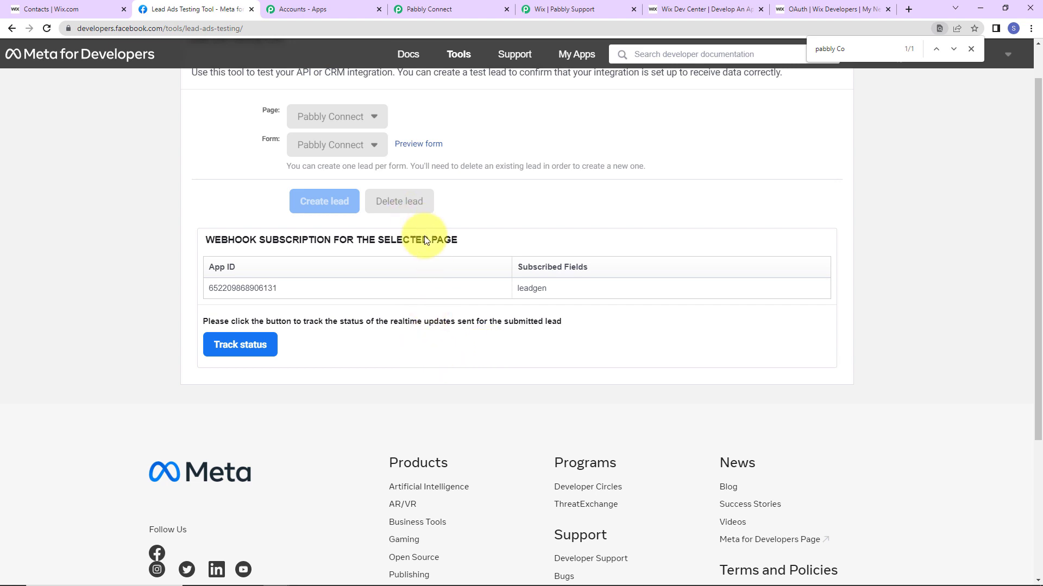
pyautogui.click(400, 228)
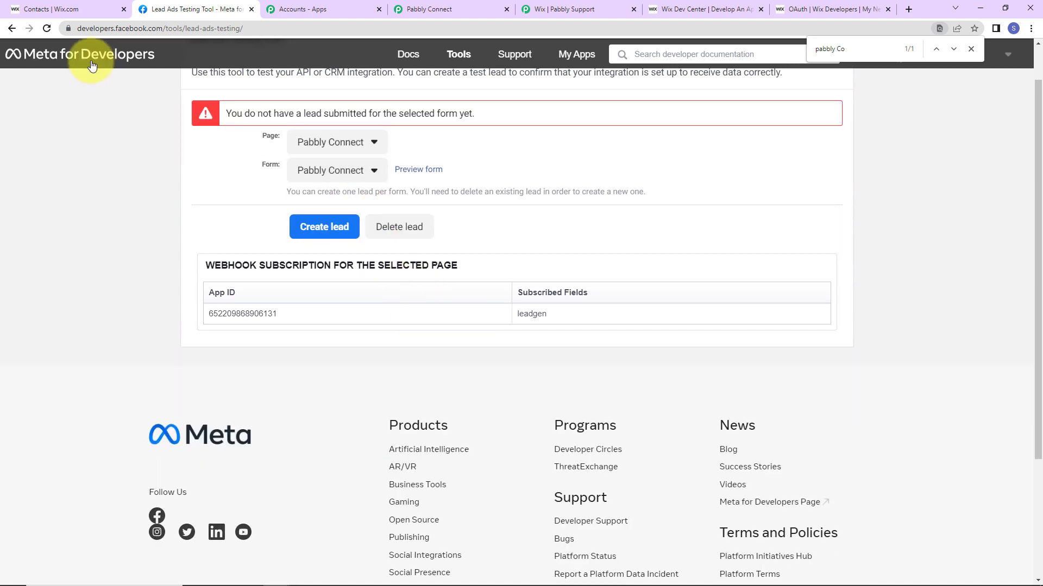
# Reload the testing tool and reselect the Pabbly Connect page so its form loads.
pyautogui.click(46, 29)
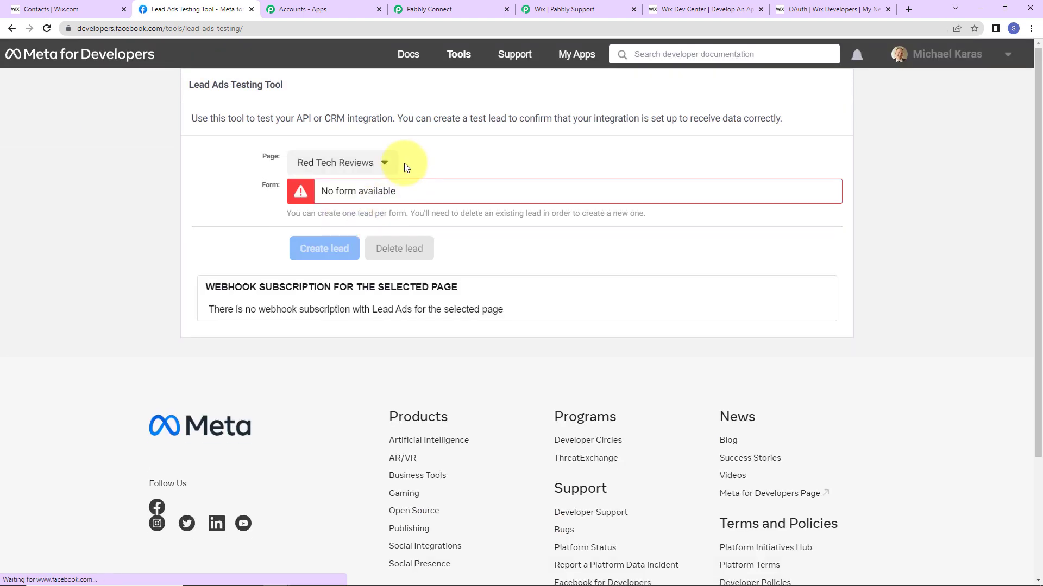
pyautogui.click(389, 164)
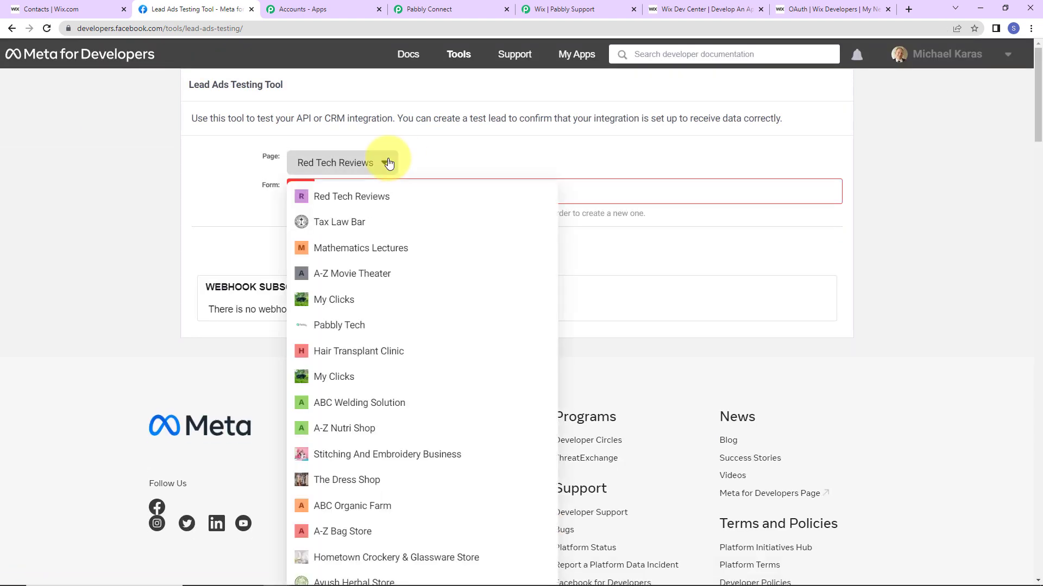
pyautogui.hotkey('ctrl', 'f')
pyautogui.write('pabbly')
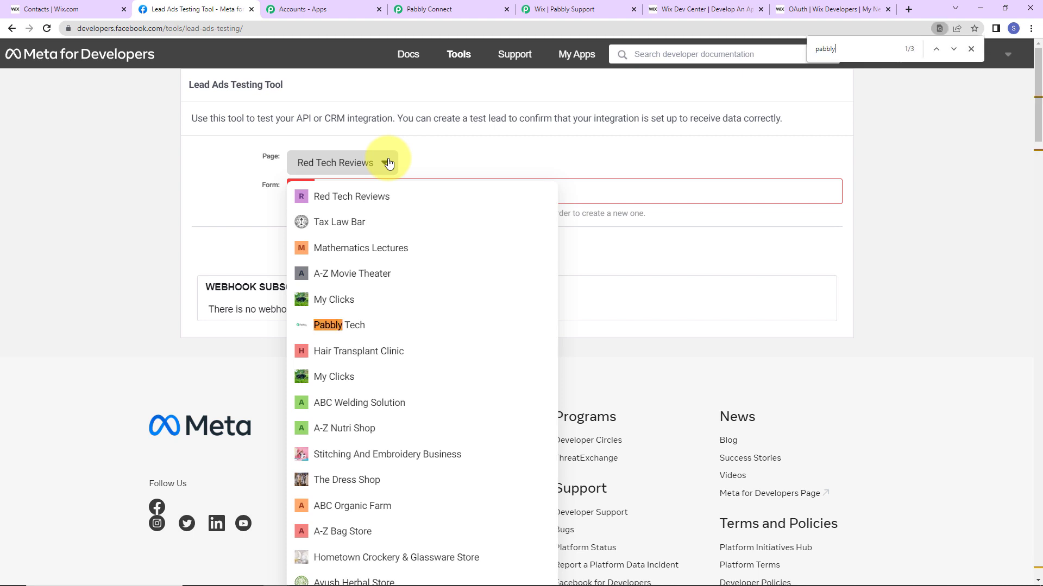
pyautogui.write(' Co')
pyautogui.click(351, 537)
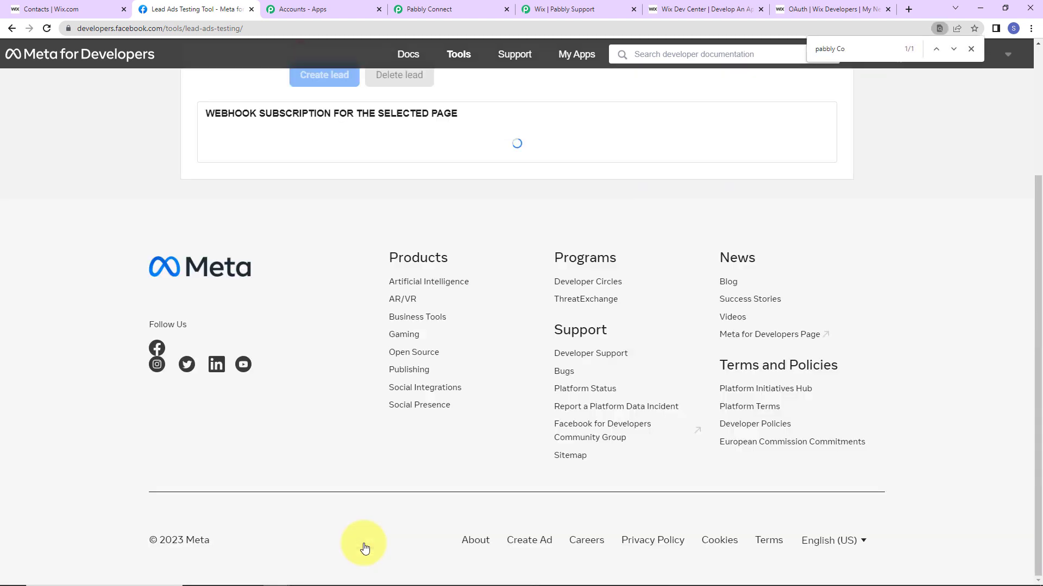
pyautogui.scroll(2, 380, 217)
pyautogui.scroll(1, 393, 199)
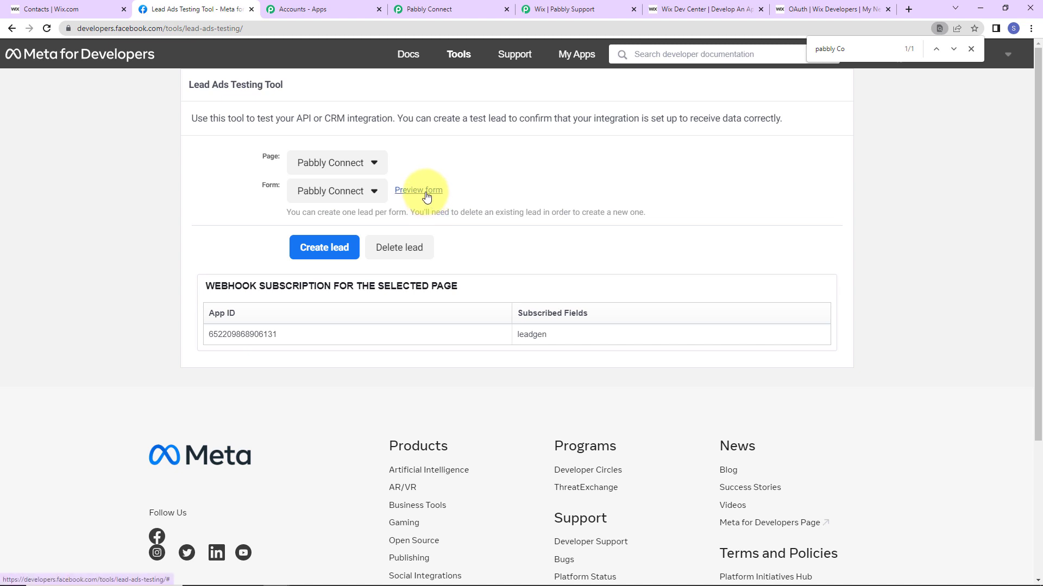
# Fill the Pabbly Connect lead form with dummy name and e-mail, gender F, and a dummy phone number.
pyautogui.click(429, 191)
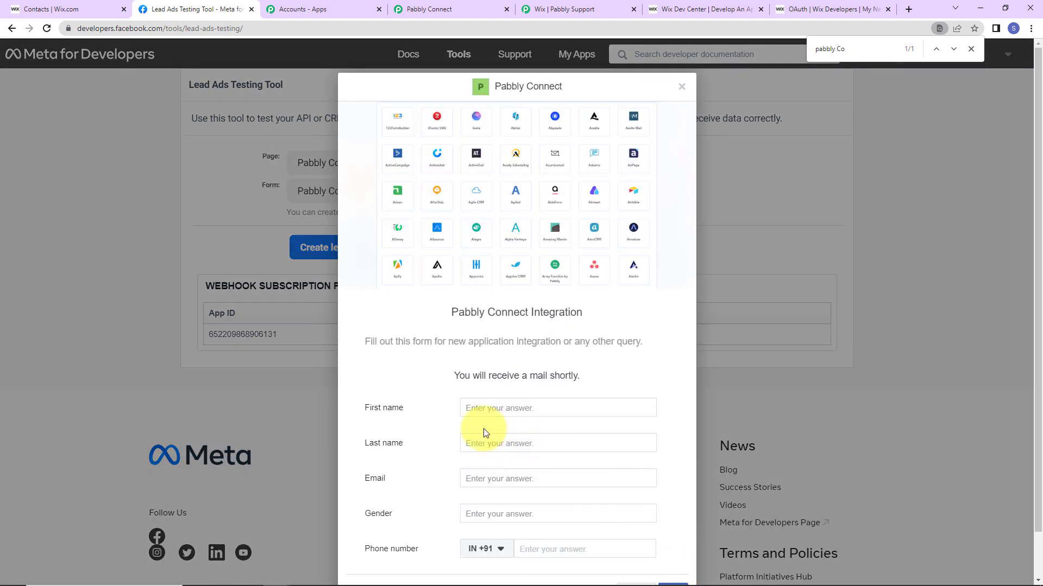
pyautogui.click(482, 409)
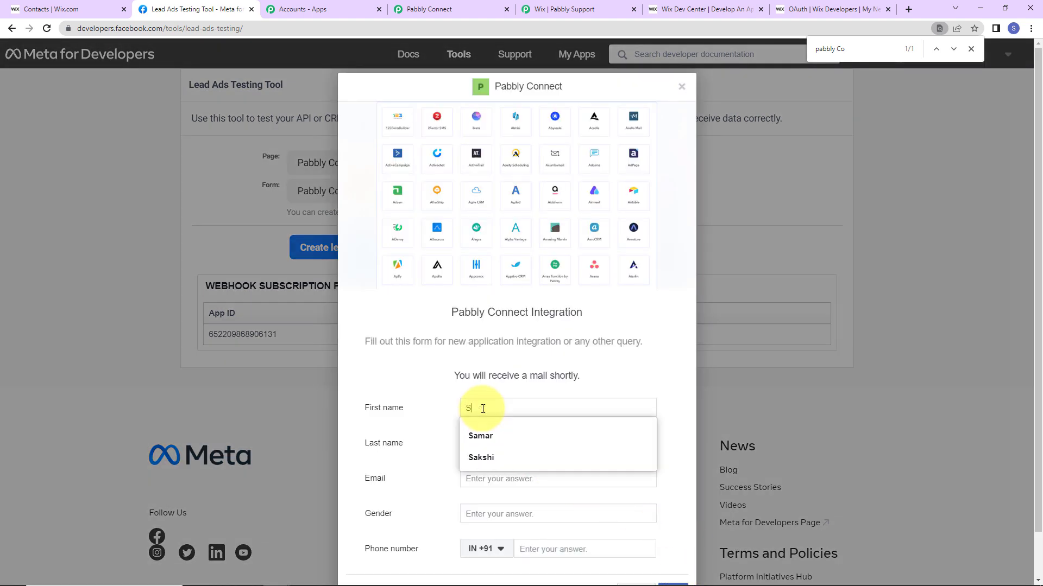
pyautogui.write('Dummy')
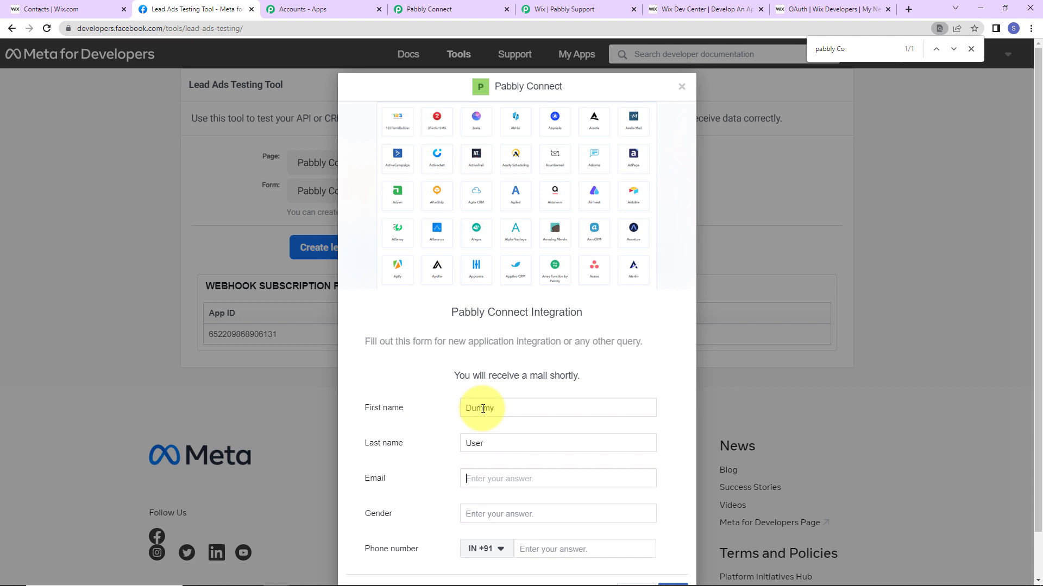
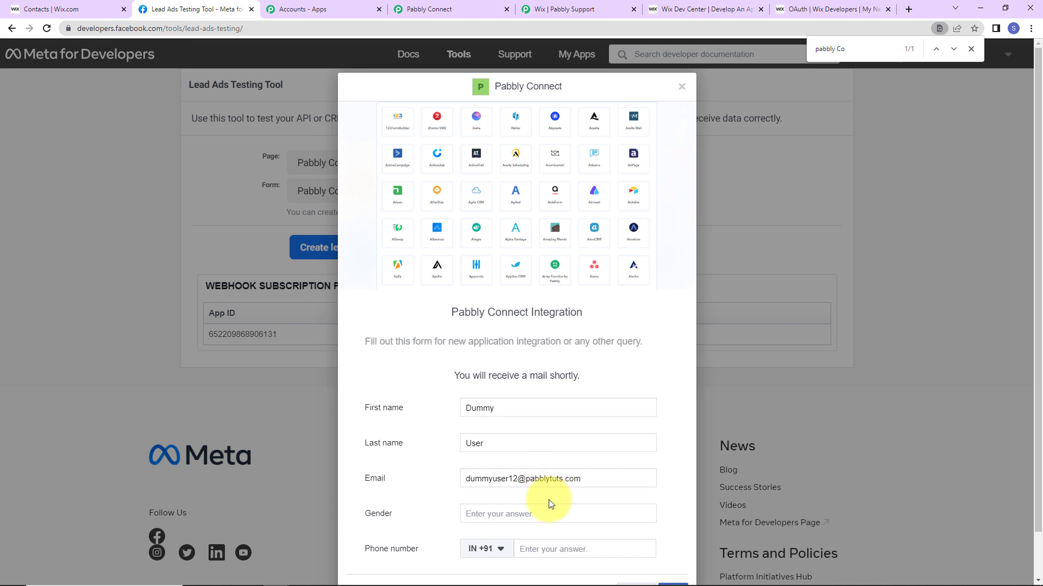
pyautogui.click(552, 515)
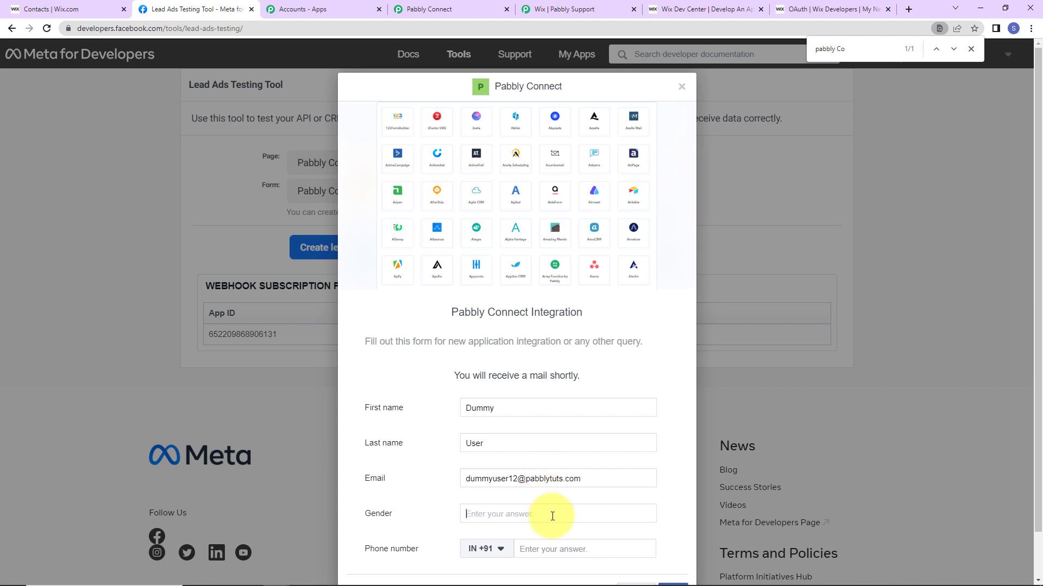
pyautogui.write('Female')
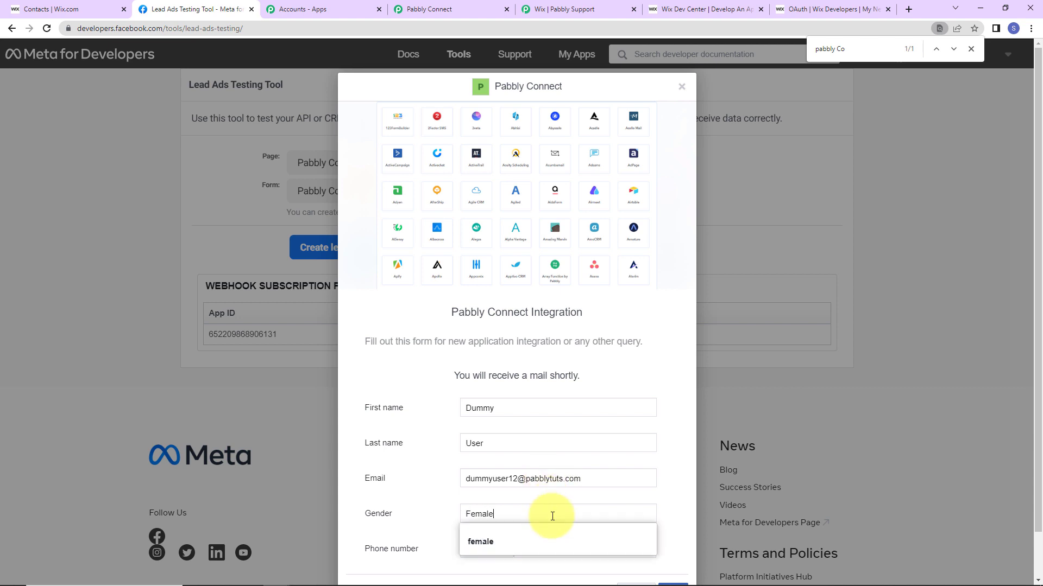
pyautogui.click(556, 548)
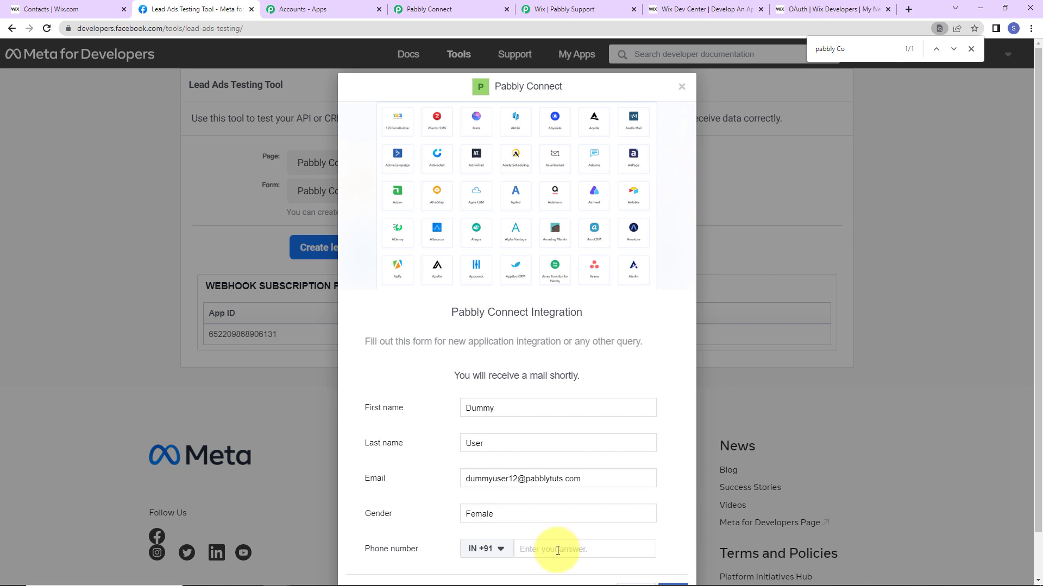
pyautogui.write('9999999999')
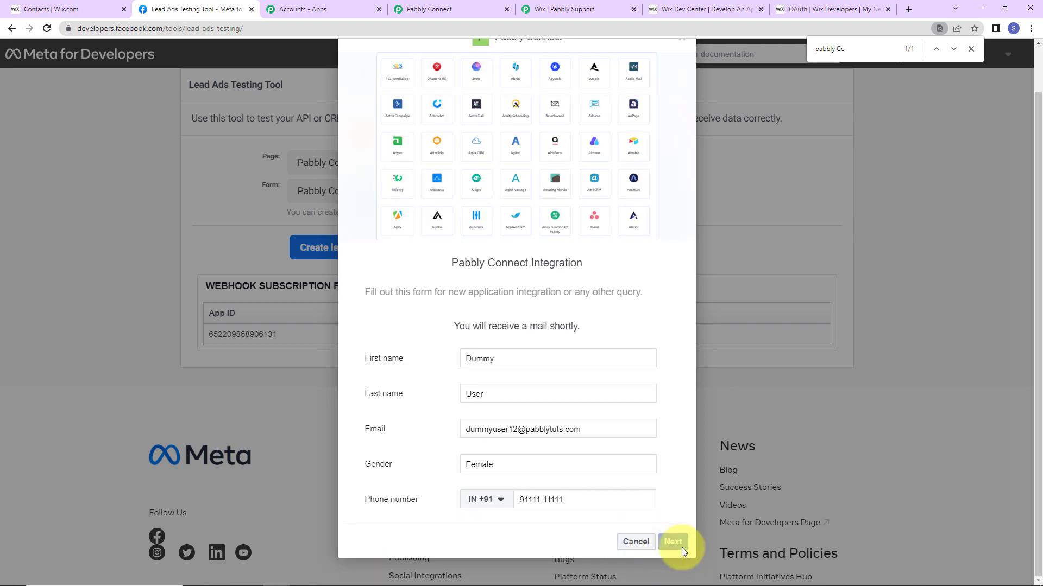
# Continue past the terms step and submit the test lead.
pyautogui.click(679, 545)
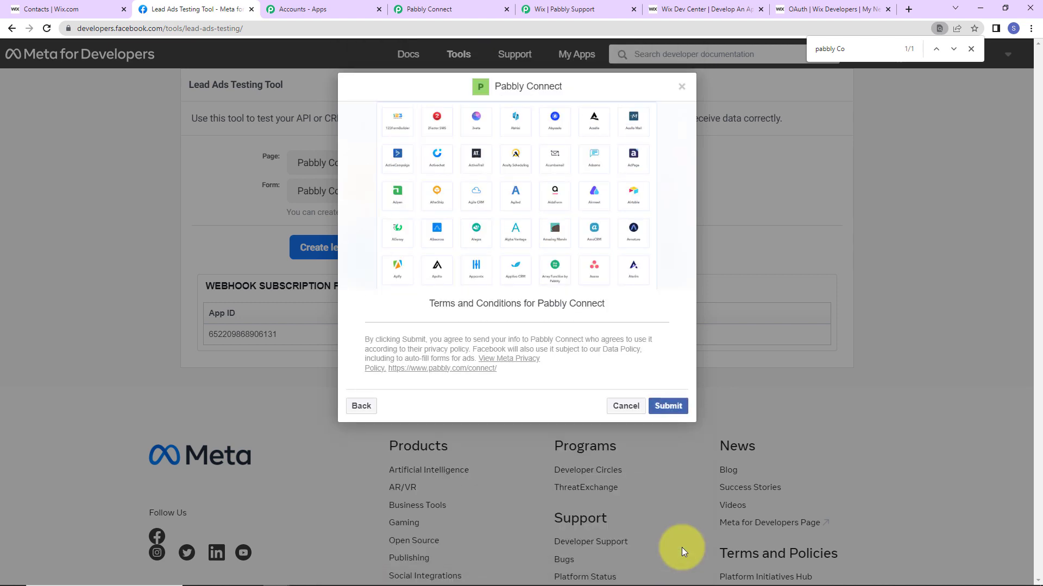
pyautogui.click(672, 409)
pyautogui.click(650, 429)
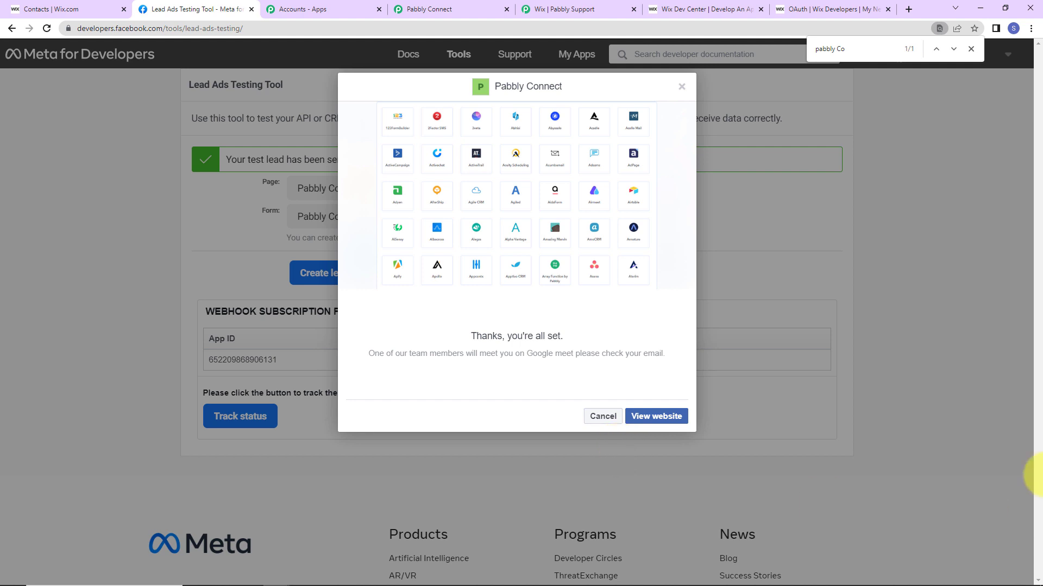
# Reload the Wix Contacts list to show the new dummy contact as the eighth entry, then return to Pabbly Connect.
pyautogui.click(55, 10)
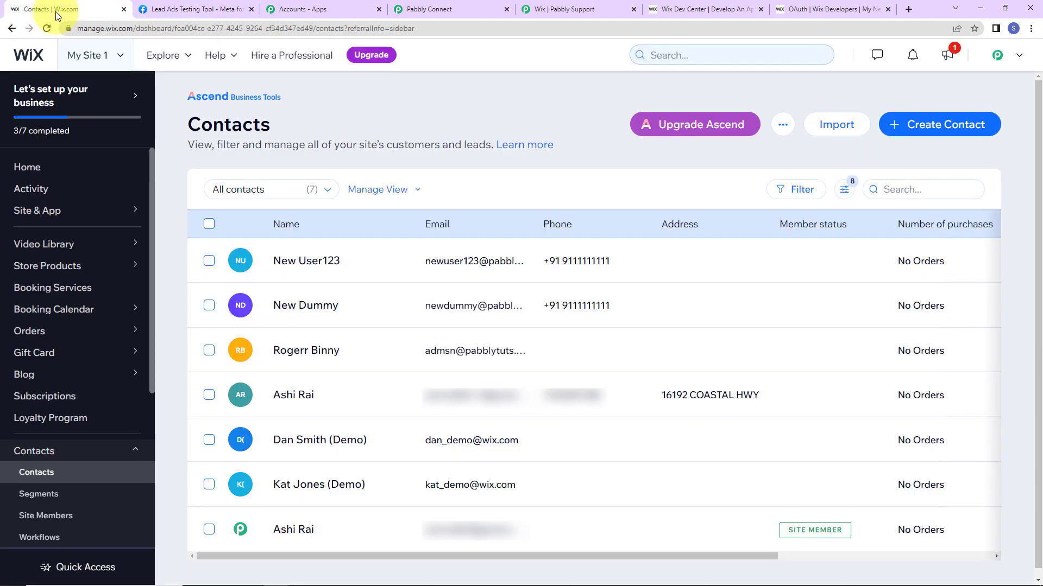
pyautogui.click(46, 28)
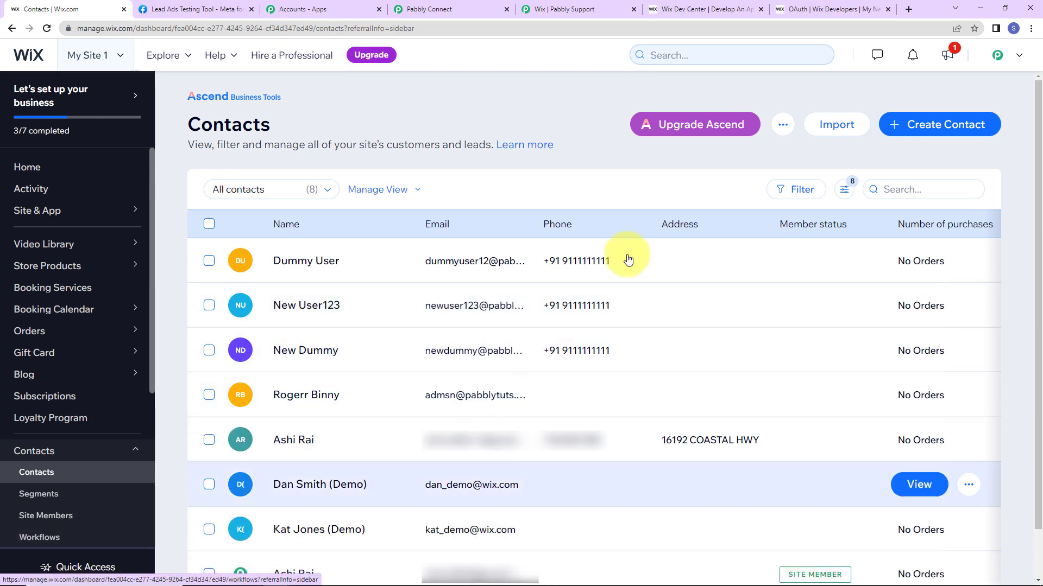
pyautogui.click(435, 10)
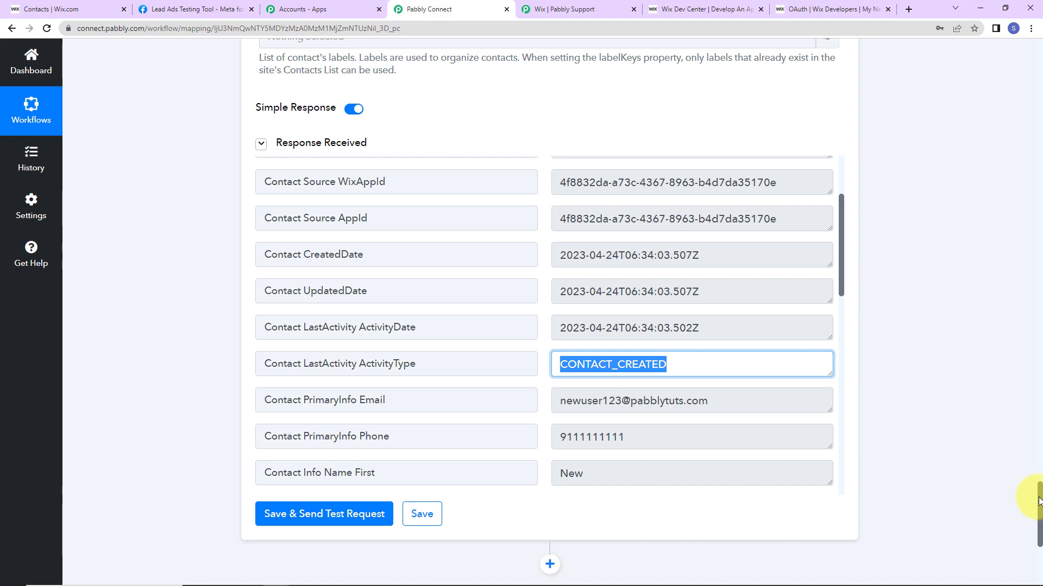
# Collapse the Facebook Lead Ads trigger, Text Formatter and Wix Create Contact steps.
pyautogui.moveTo(1038, 501); pyautogui.dragTo(1005, 47)
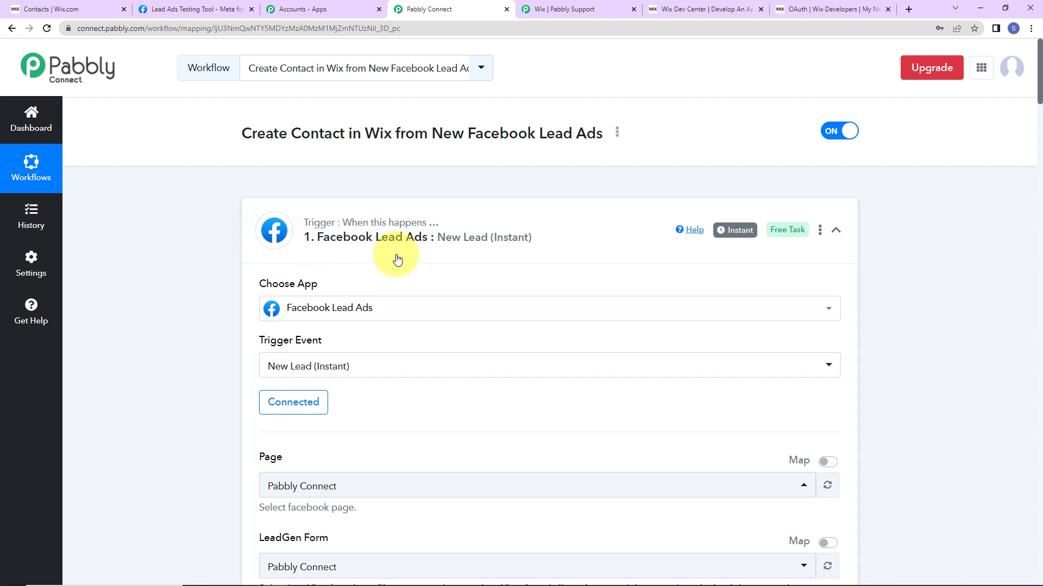
pyautogui.click(835, 235)
pyautogui.click(835, 350)
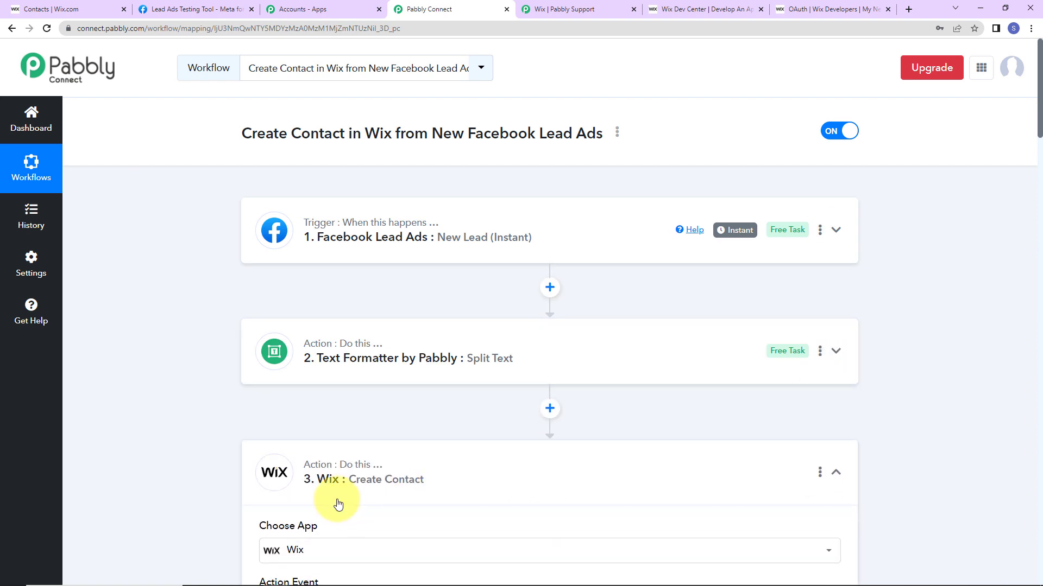
pyautogui.click(837, 476)
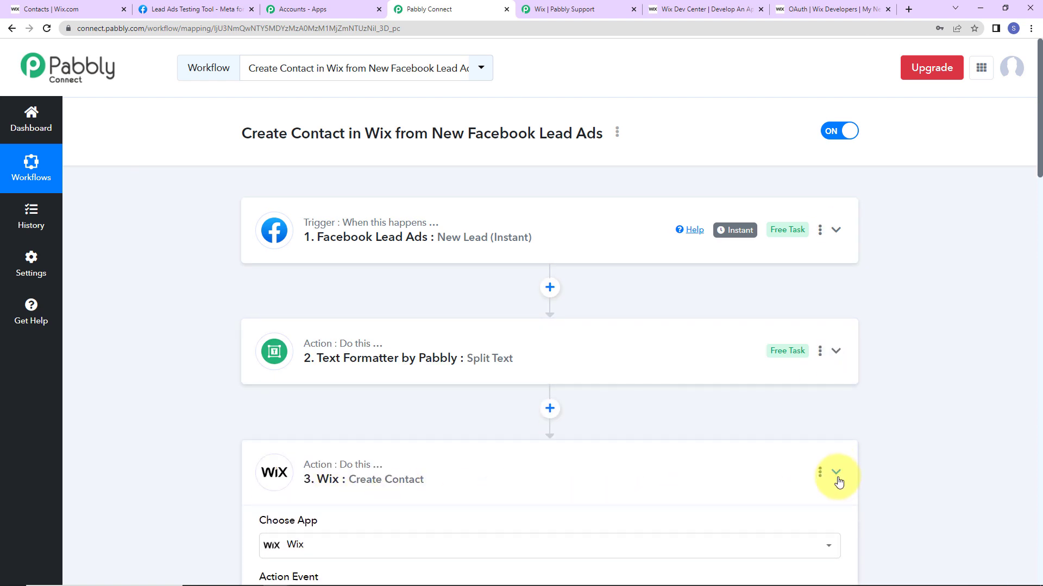
pyautogui.moveTo(314, 348)
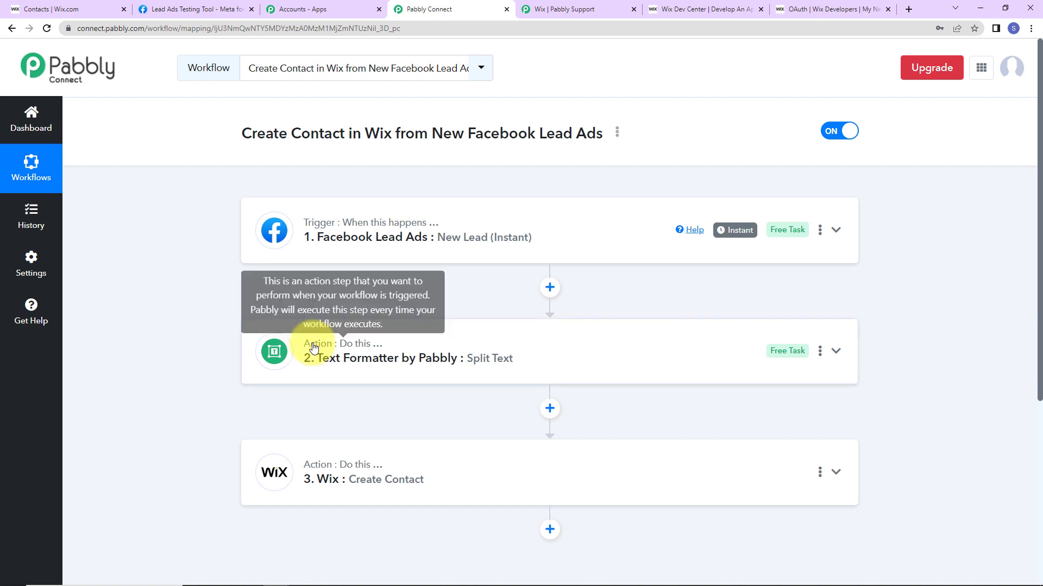